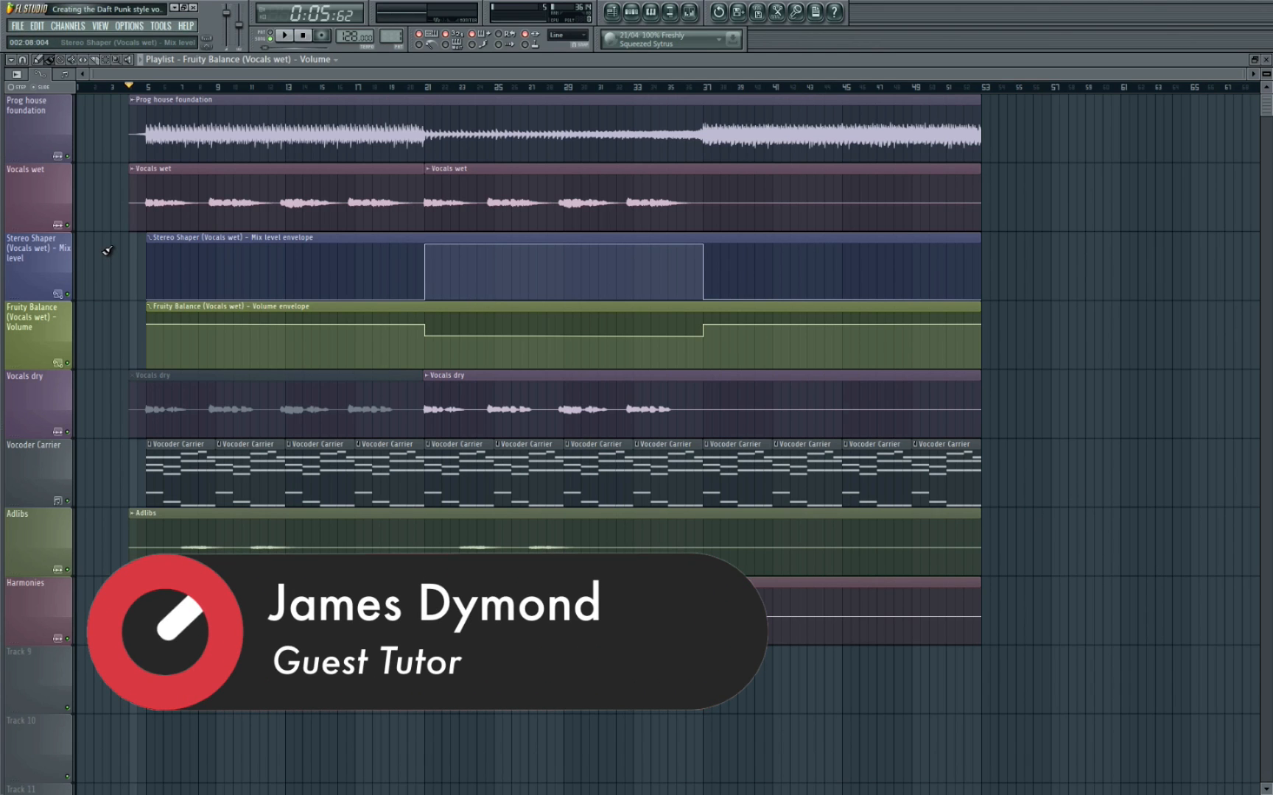
Step: Play the arrangement, fading out the main volume at the end, and restore the volume to its default
{"action": "key", "text": "space"}
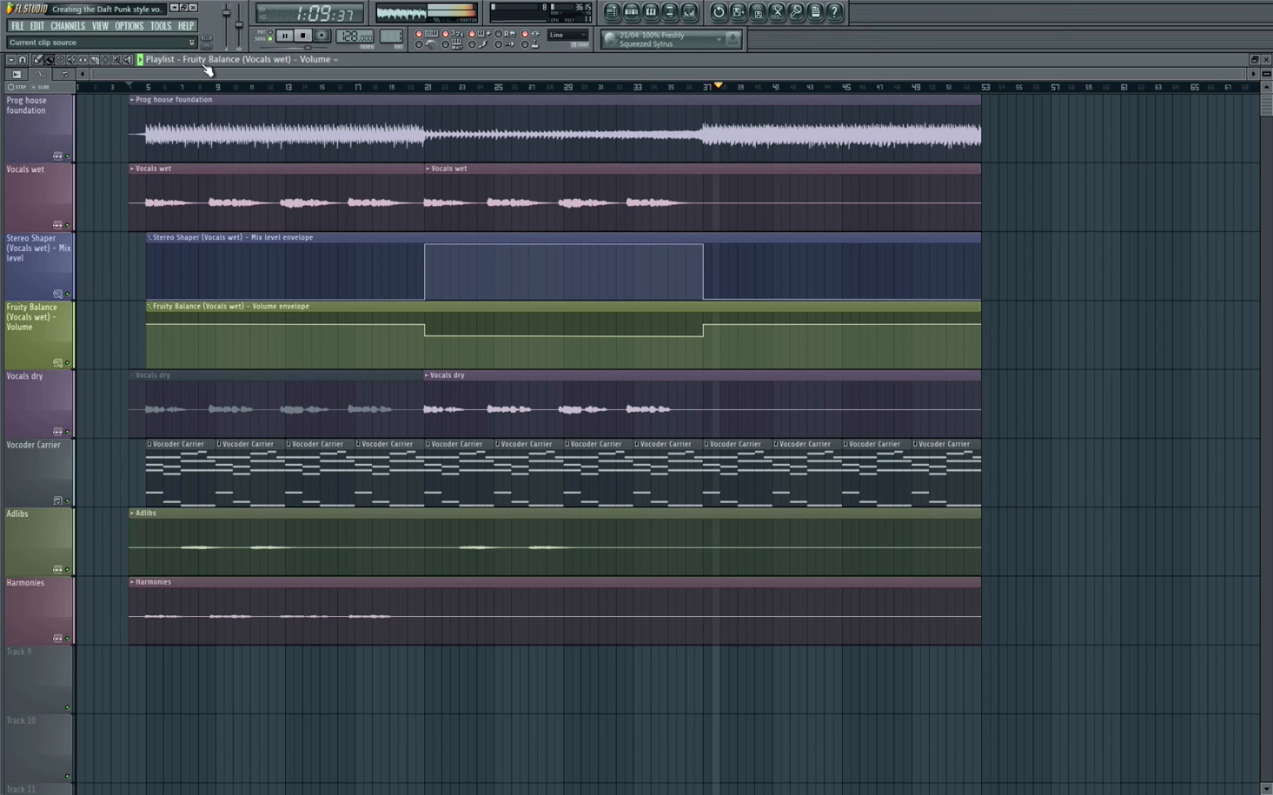
{"action": "left_click_drag", "start_coordinate": [232, 22], "coordinate": [236, 109]}
{"action": "key", "text": "space"}
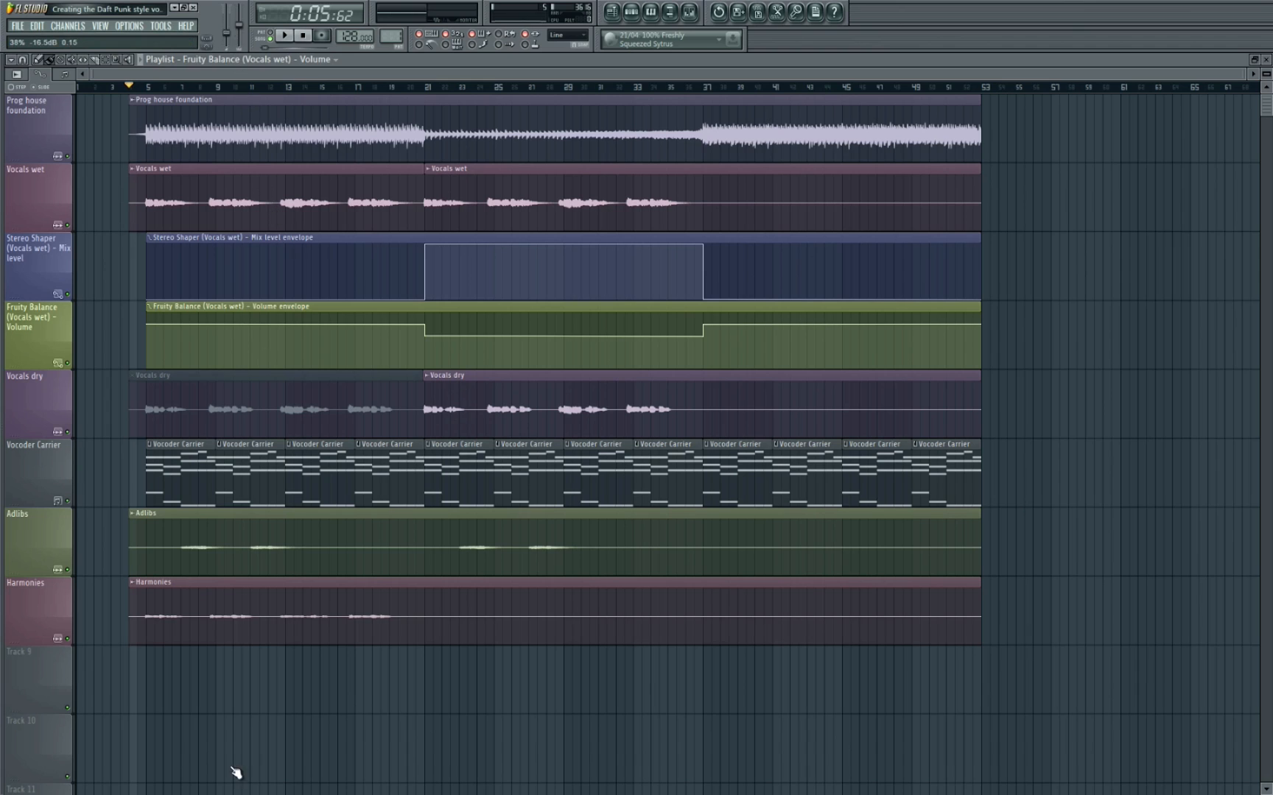
{"action": "right_click", "coordinate": [230, 21]}
{"action": "left_click", "coordinate": [246, 22]}
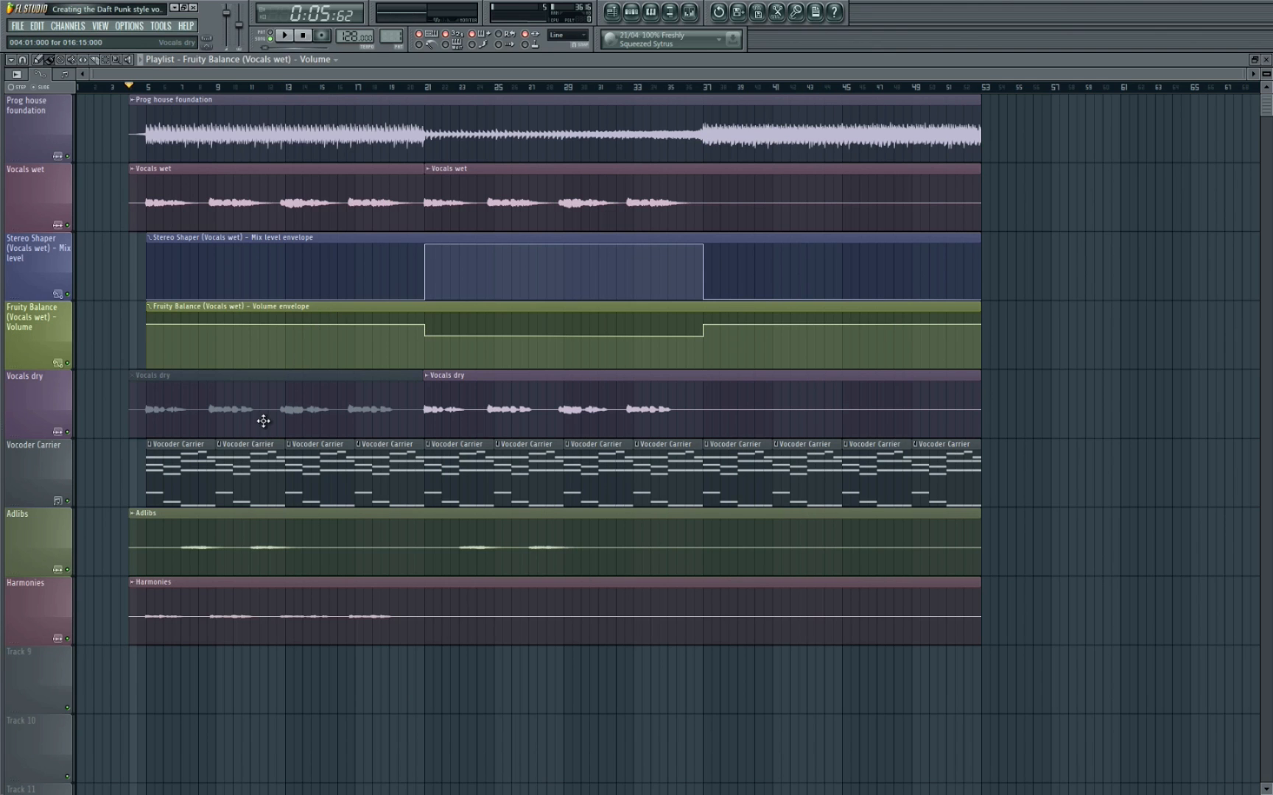
Step: Select both Vocals dry clips in the playlist and open the channel settings of Vocals dry
{"action": "scroll", "coordinate": [268, 416], "scroll_direction": "down", "scroll_amount": 2}
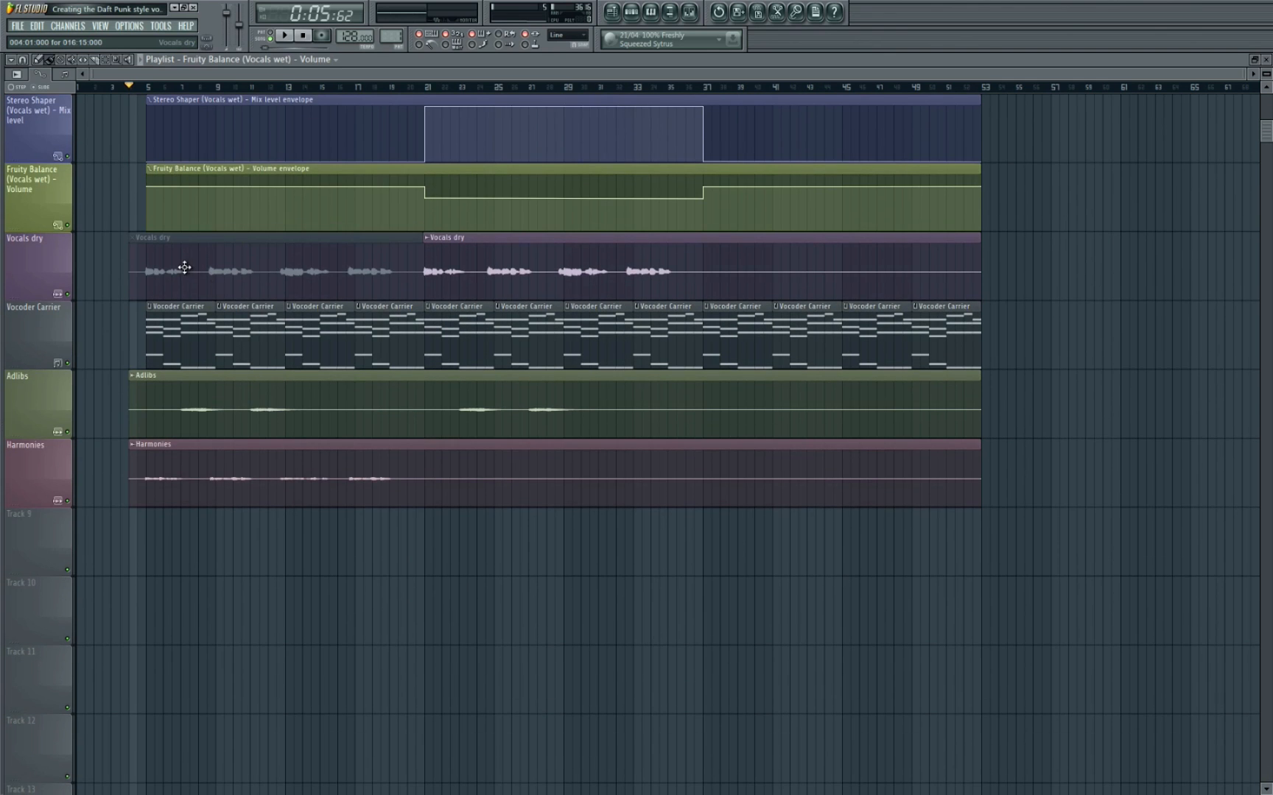
{"action": "left_click_drag", "start_coordinate": [191, 268], "coordinate": [588, 260]}
{"action": "scroll", "coordinate": [361, 266], "scroll_direction": "up", "scroll_amount": 2}
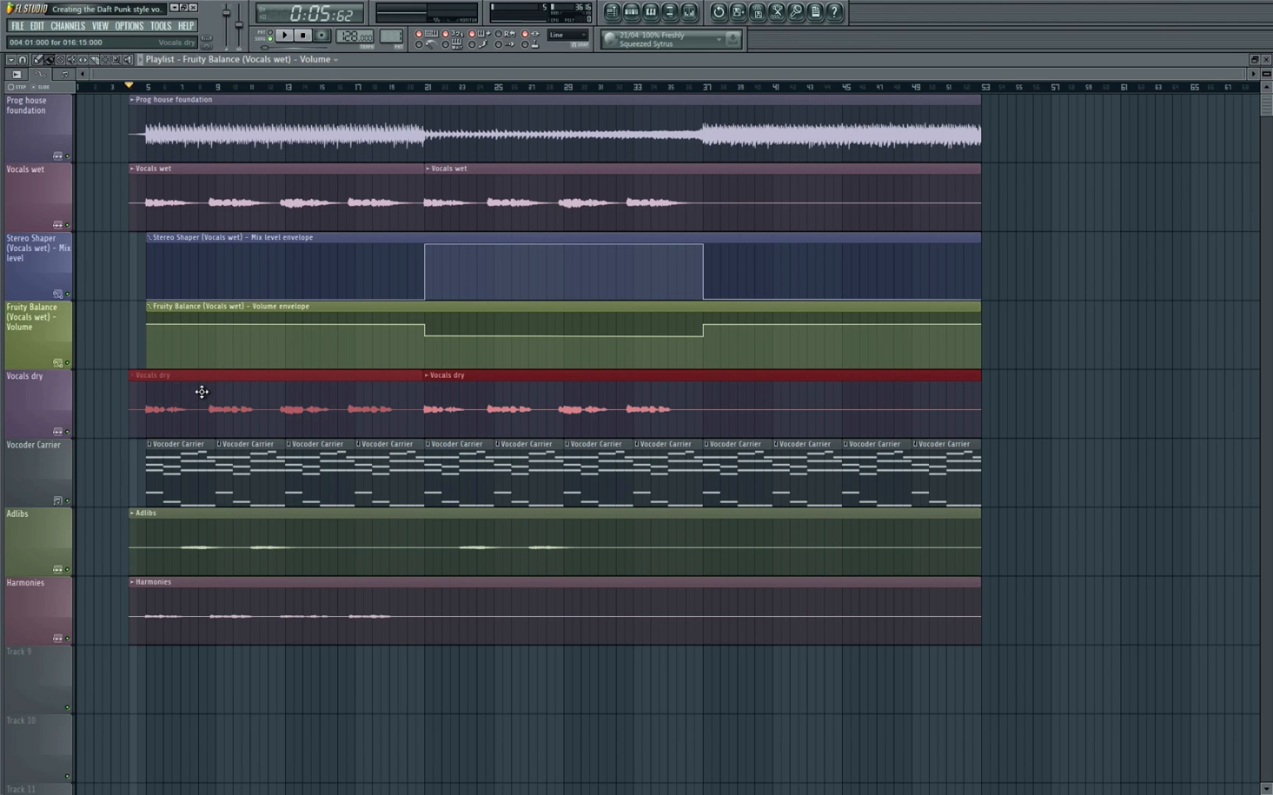
{"action": "scroll", "coordinate": [202, 390], "scroll_direction": "down", "scroll_amount": 2}
{"action": "scroll", "coordinate": [209, 287], "scroll_direction": "up", "scroll_amount": 2}
{"action": "left_click_drag", "start_coordinate": [179, 409], "coordinate": [721, 415]}
{"action": "double_click", "coordinate": [566, 401]}
Step: Link the Vocals dry channel to mixer track Insert 16
{"action": "key", "text": "F9"}
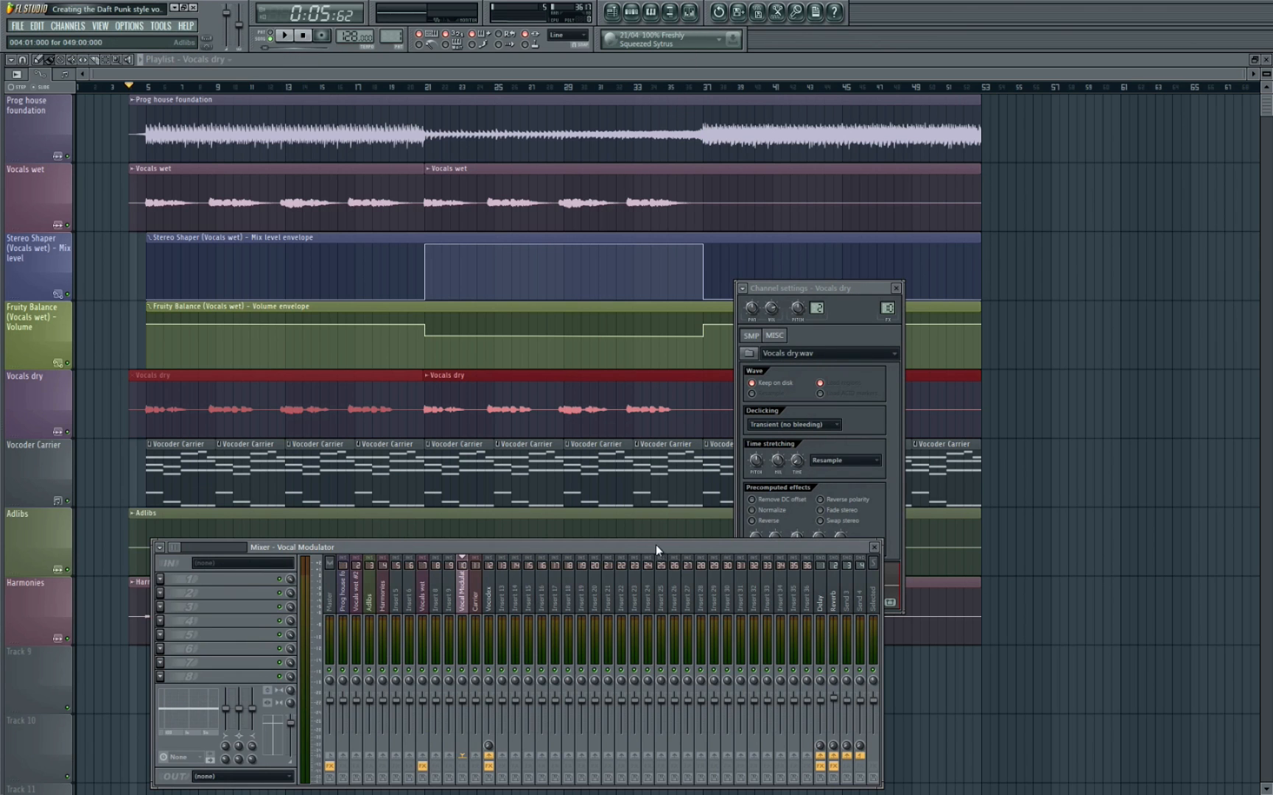
{"action": "left_click_drag", "start_coordinate": [656, 545], "coordinate": [723, 383]}
{"action": "left_click", "coordinate": [609, 436]}
{"action": "right_click", "coordinate": [610, 436]}
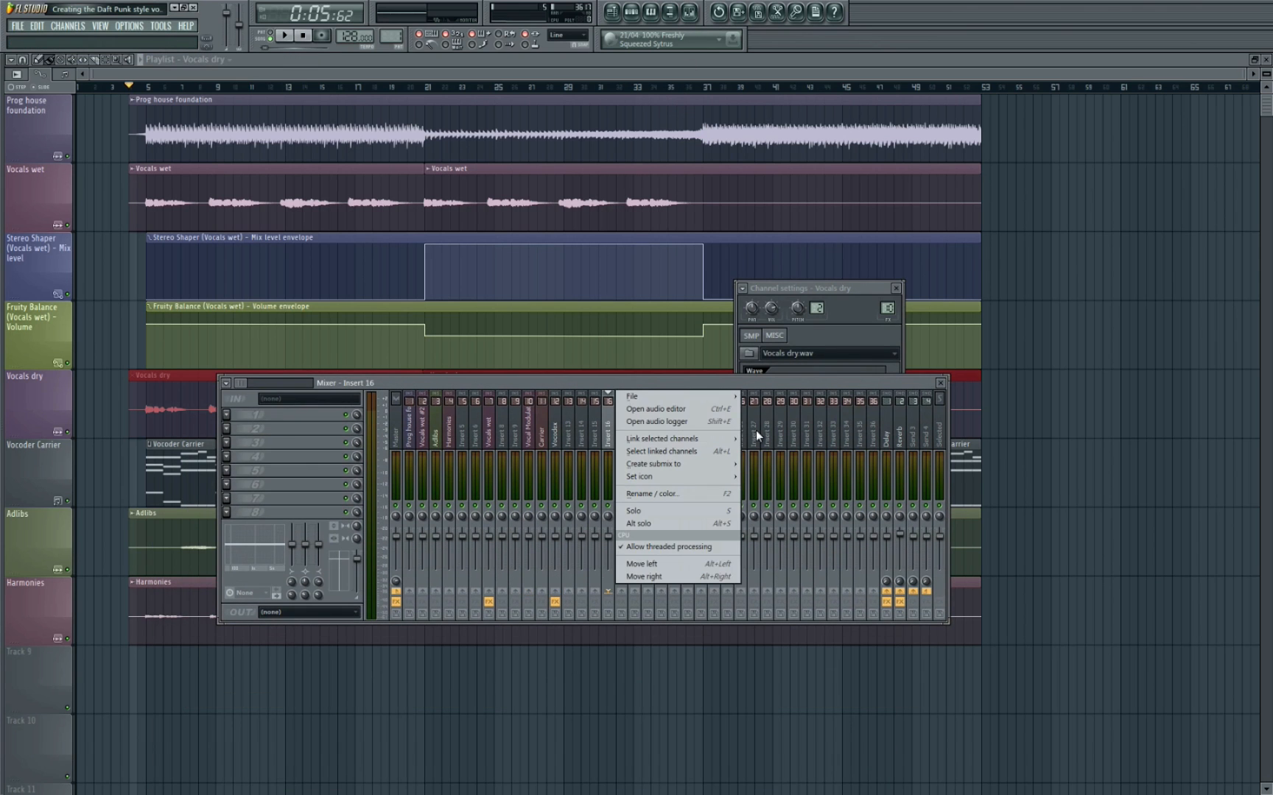
{"action": "left_click", "coordinate": [748, 438]}
Step: Rename mixer insert 16 as "Vocal Modulator"
{"action": "right_click", "coordinate": [608, 392]}
{"action": "left_click", "coordinate": [662, 503]}
{"action": "type", "text": "Vocal Mo"}
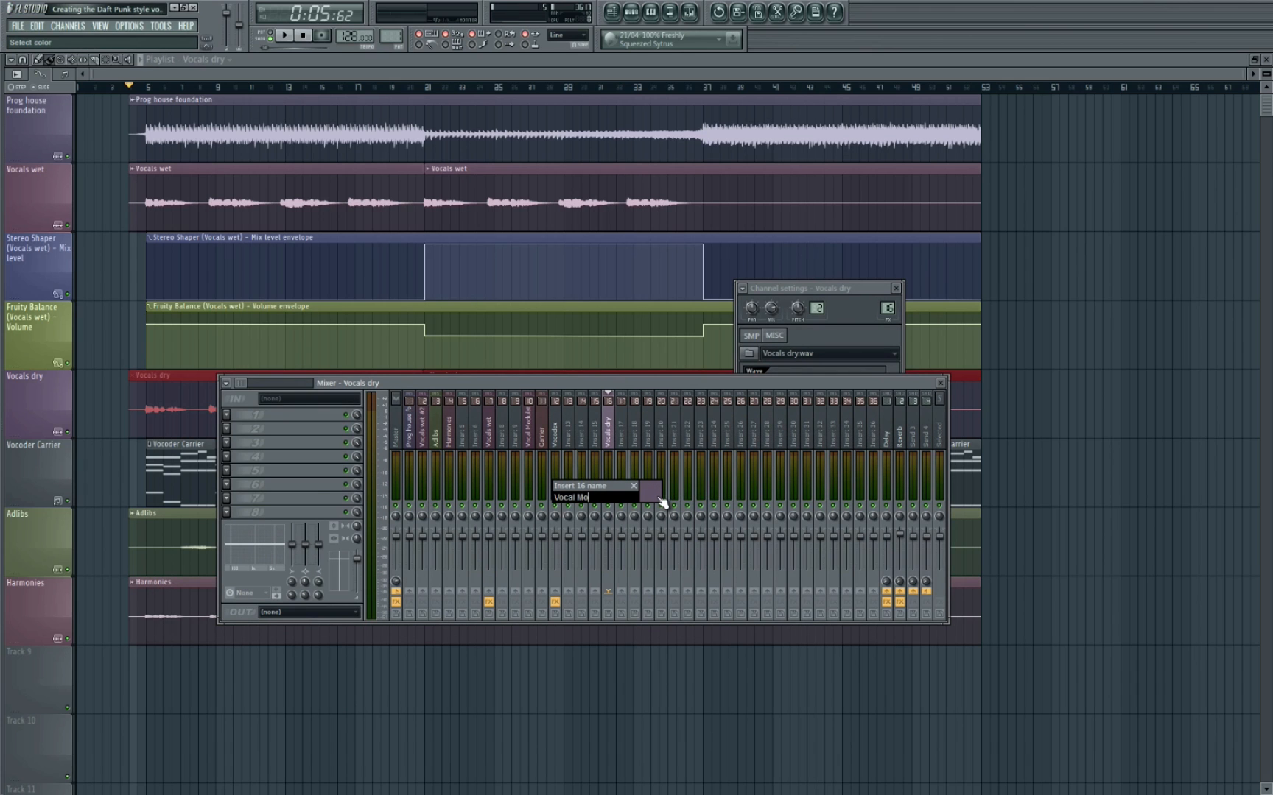
{"action": "type", "text": "dulator"}
{"action": "key", "text": "Return"}
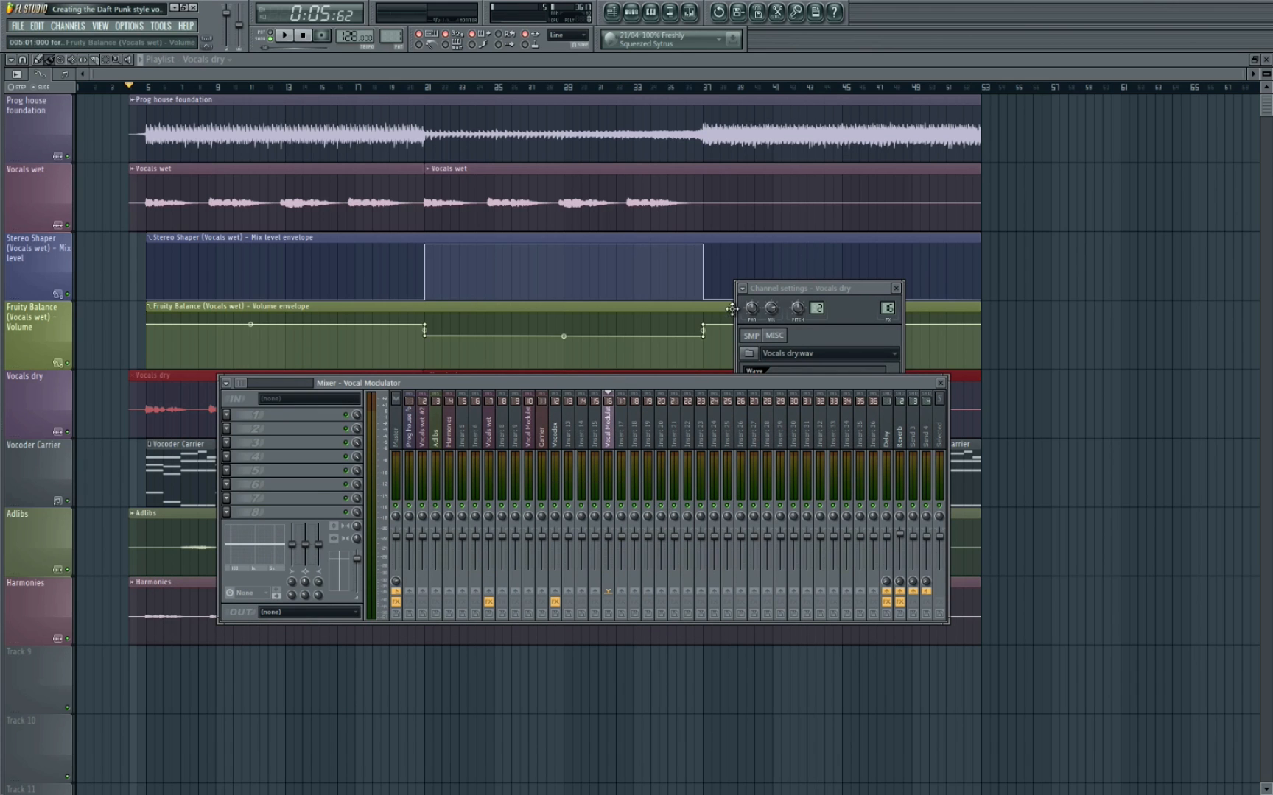
Step: Show the Unsorted channel group and clone the Carrier synth channel
{"action": "key", "text": "F12"}
{"action": "key", "text": "F6"}
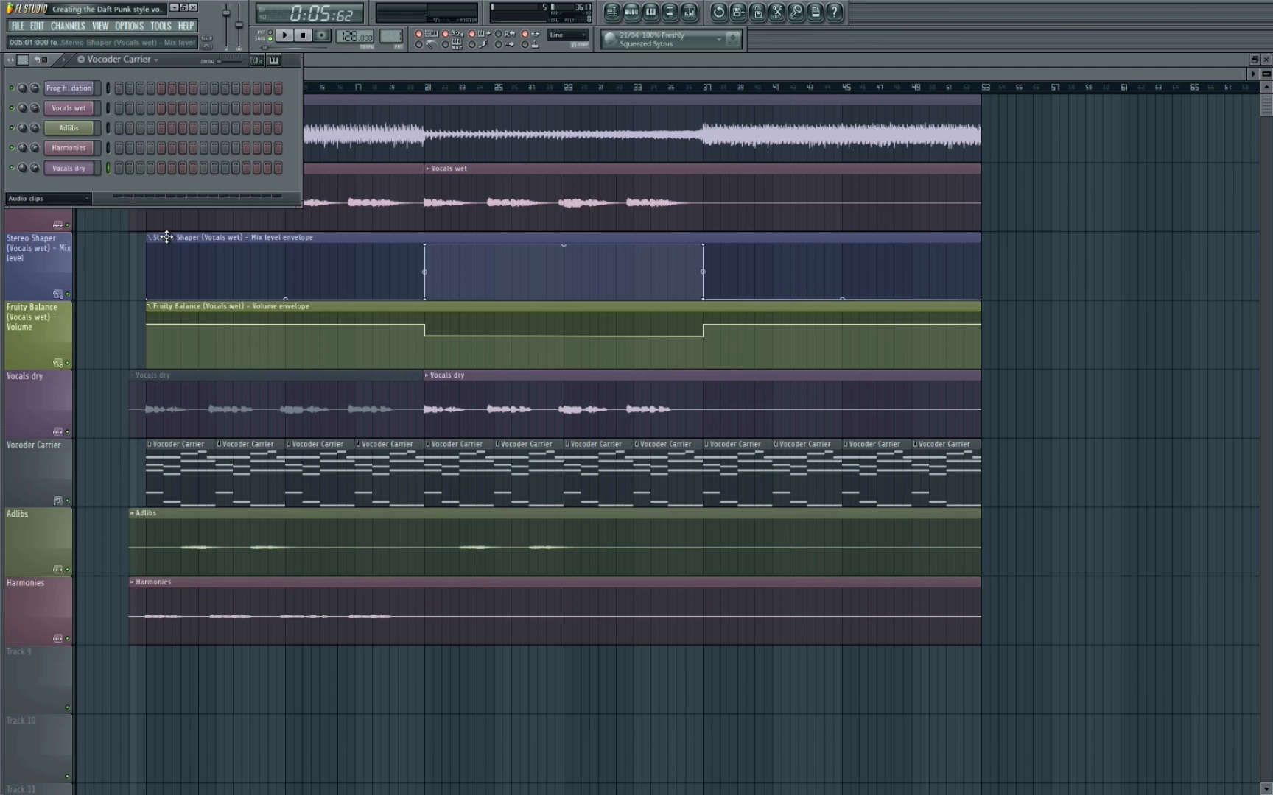
{"action": "left_click", "coordinate": [70, 199]}
{"action": "left_click", "coordinate": [67, 252]}
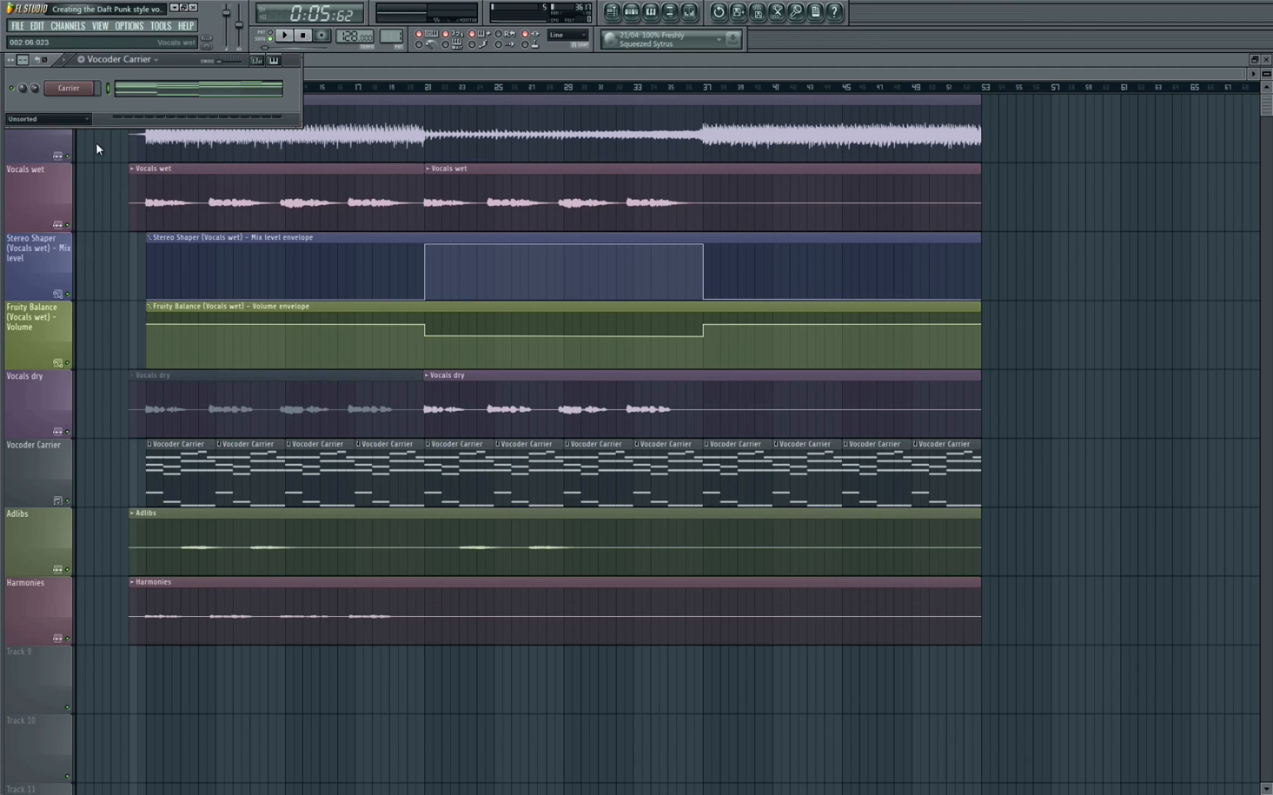
{"action": "left_click", "coordinate": [88, 95]}
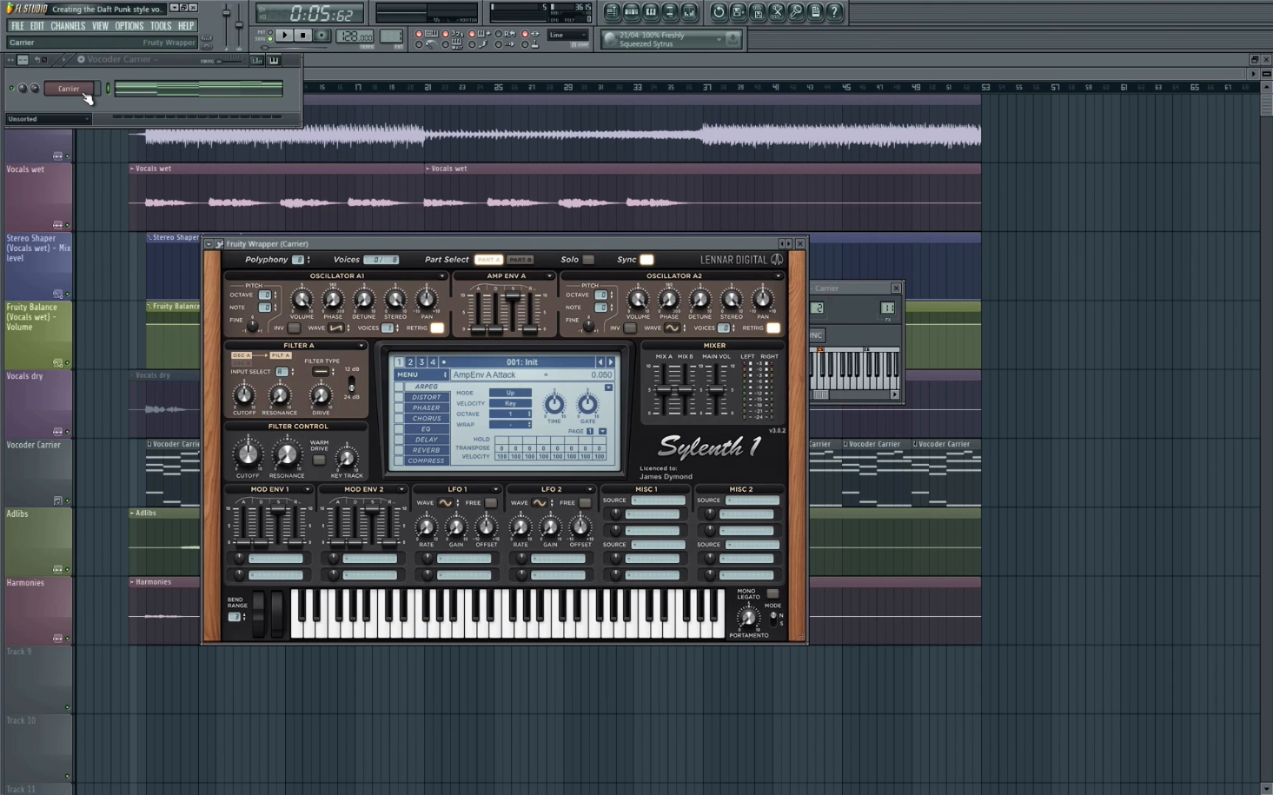
{"action": "right_click", "coordinate": [90, 93]}
{"action": "left_click", "coordinate": [116, 236]}
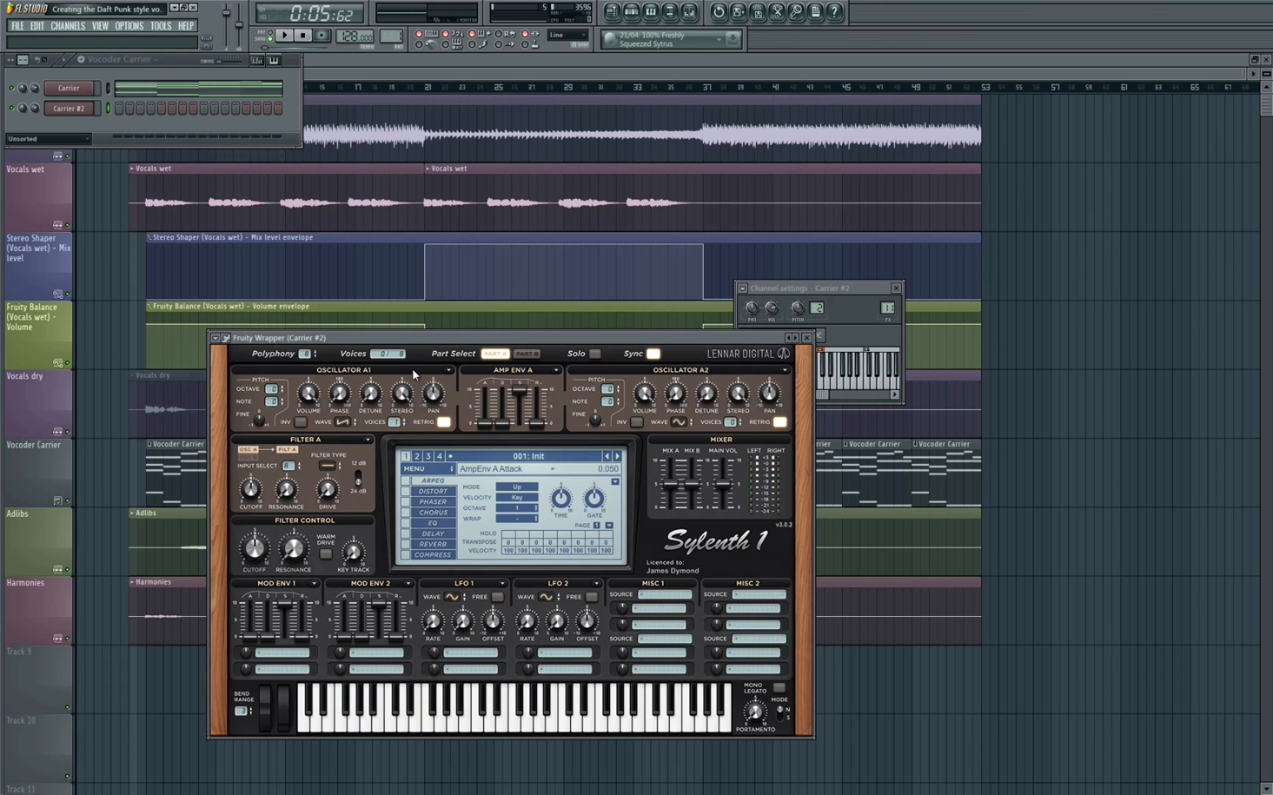
Step: Use the Init preset in the Carrier #2 Sylenth1 and set its polyphony to 10
{"action": "left_click_drag", "start_coordinate": [418, 338], "coordinate": [524, 264]}
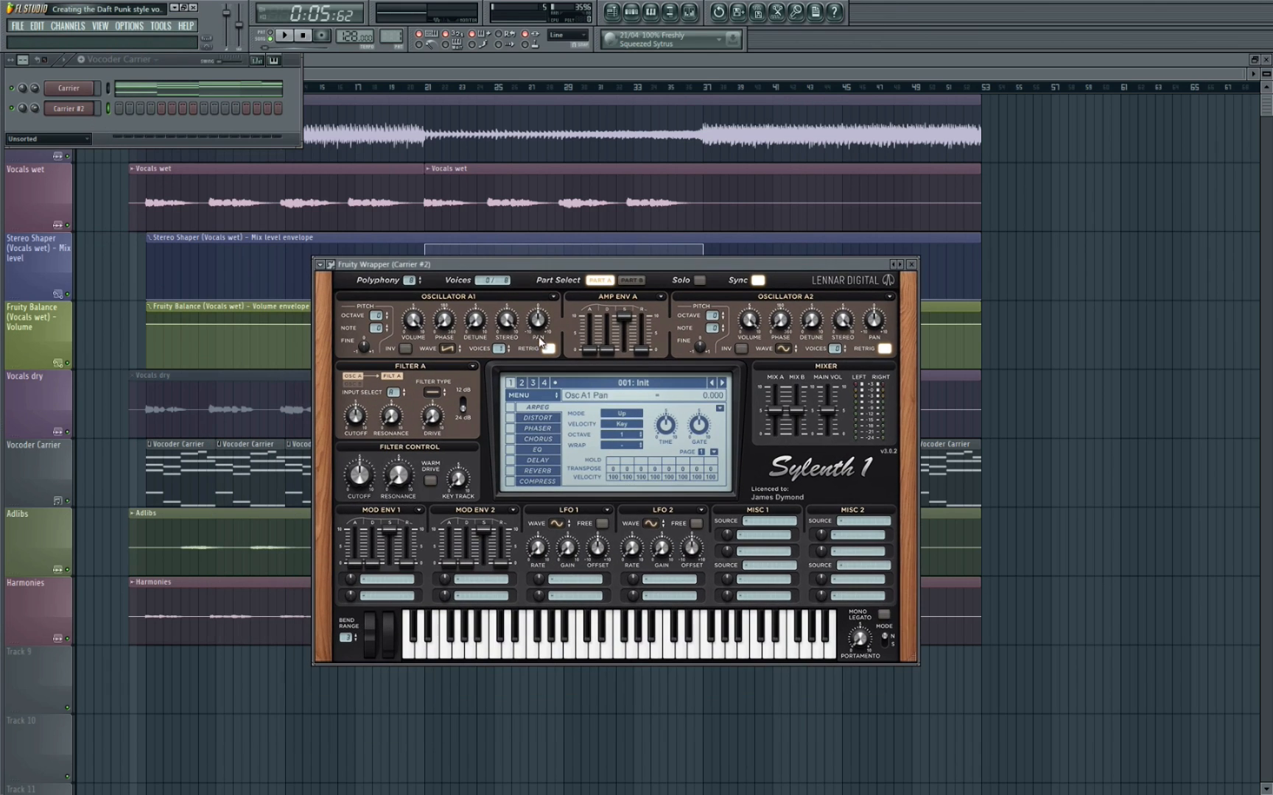
{"action": "left_click", "coordinate": [542, 396]}
{"action": "mouse_move", "coordinate": [569, 442]}
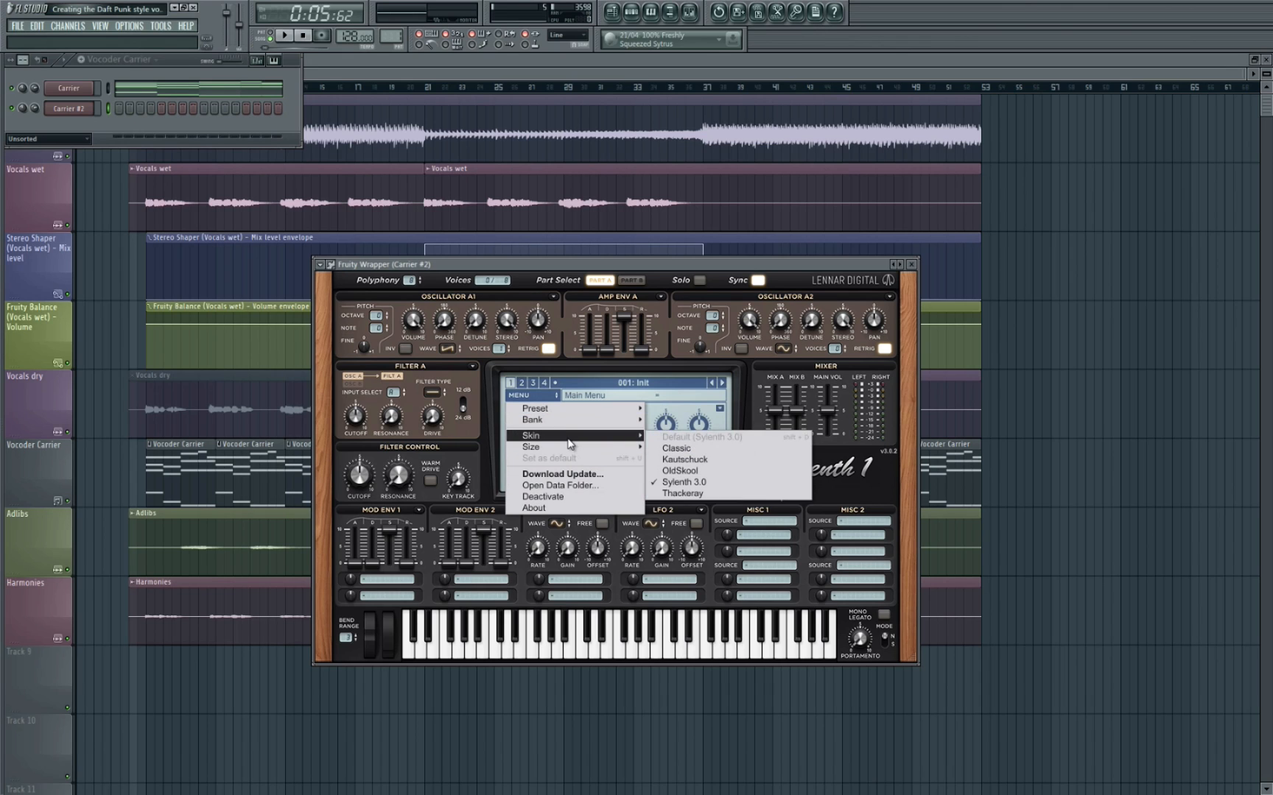
{"action": "mouse_move", "coordinate": [577, 413]}
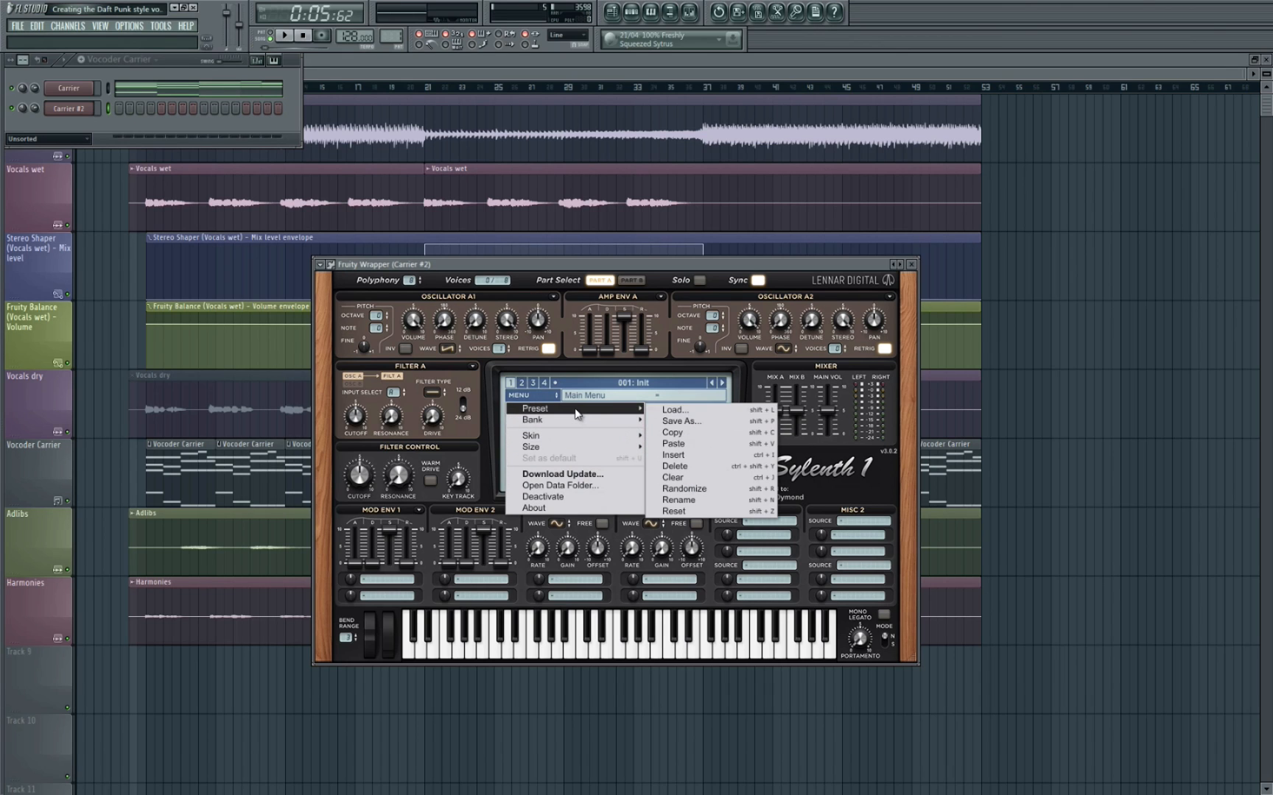
{"action": "left_click", "coordinate": [707, 460]}
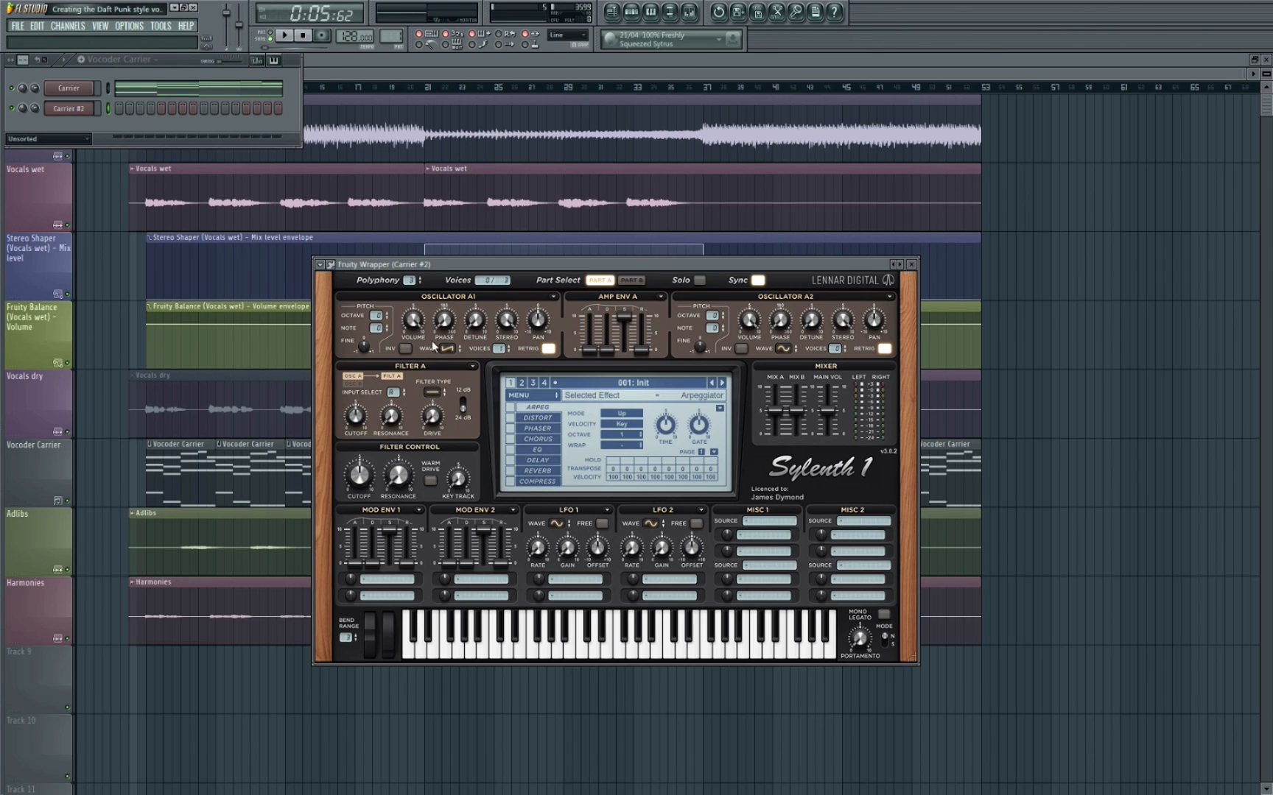
{"action": "left_click_drag", "start_coordinate": [410, 281], "coordinate": [427, 198]}
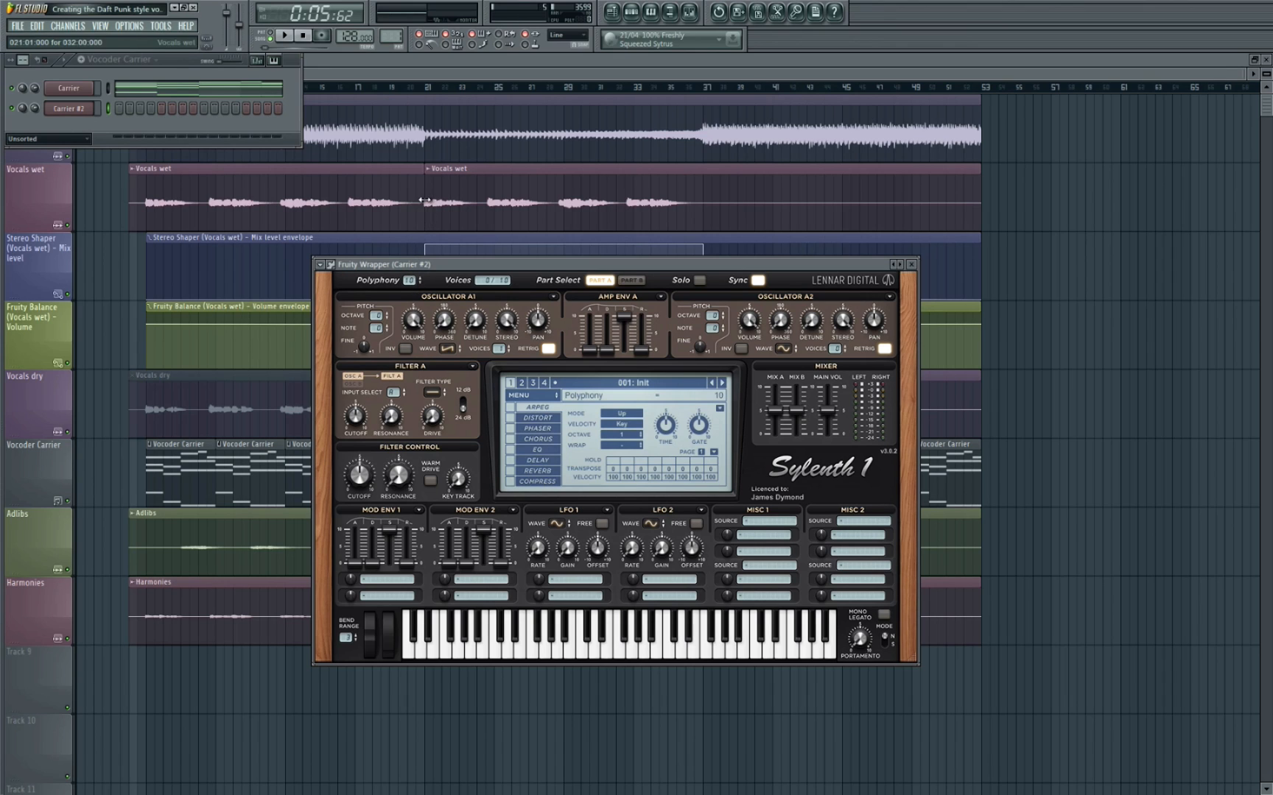
Step: Copy all chord notes from the Carrier channel, paste them into Carrier #2 and check them in its piano roll
{"action": "left_click", "coordinate": [209, 88]}
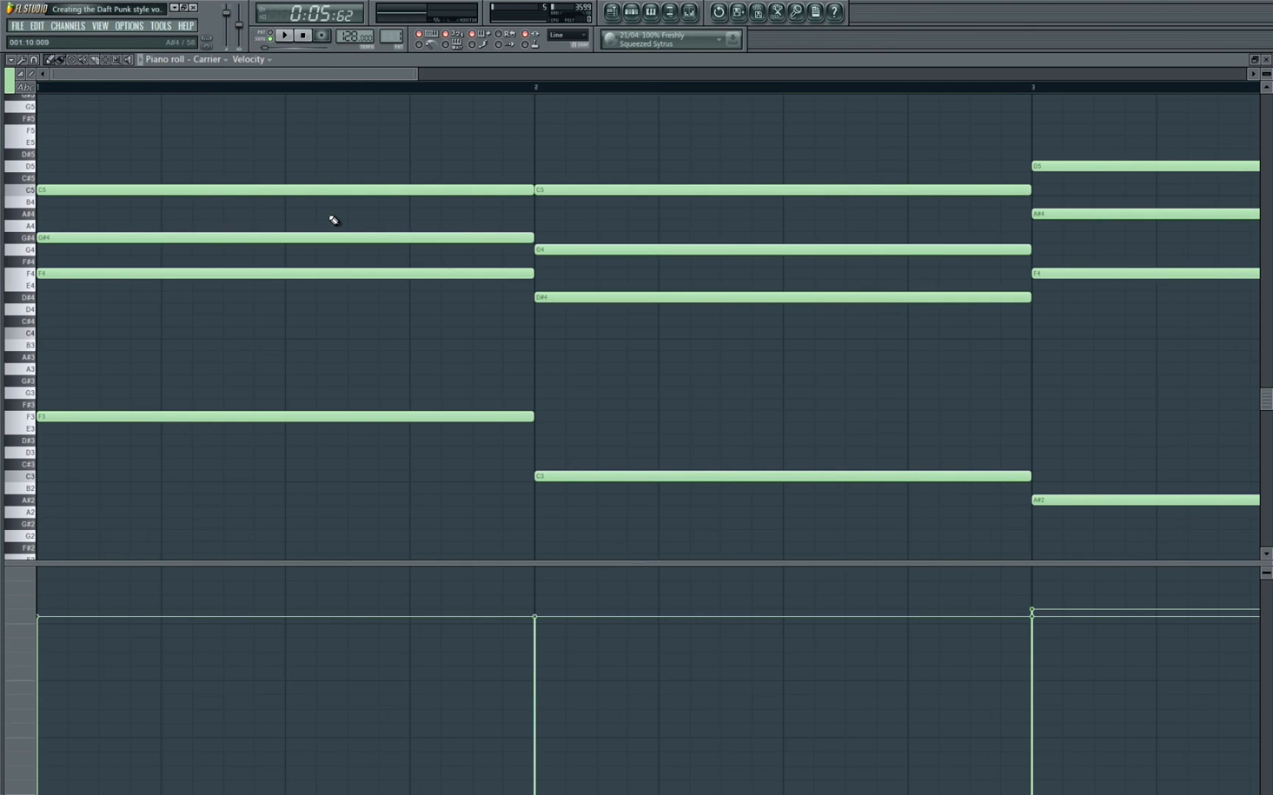
{"action": "scroll", "coordinate": [332, 219], "scroll_direction": "down", "scroll_amount": 4}
{"action": "scroll", "coordinate": [26, 213], "scroll_direction": "up", "scroll_amount": 3}
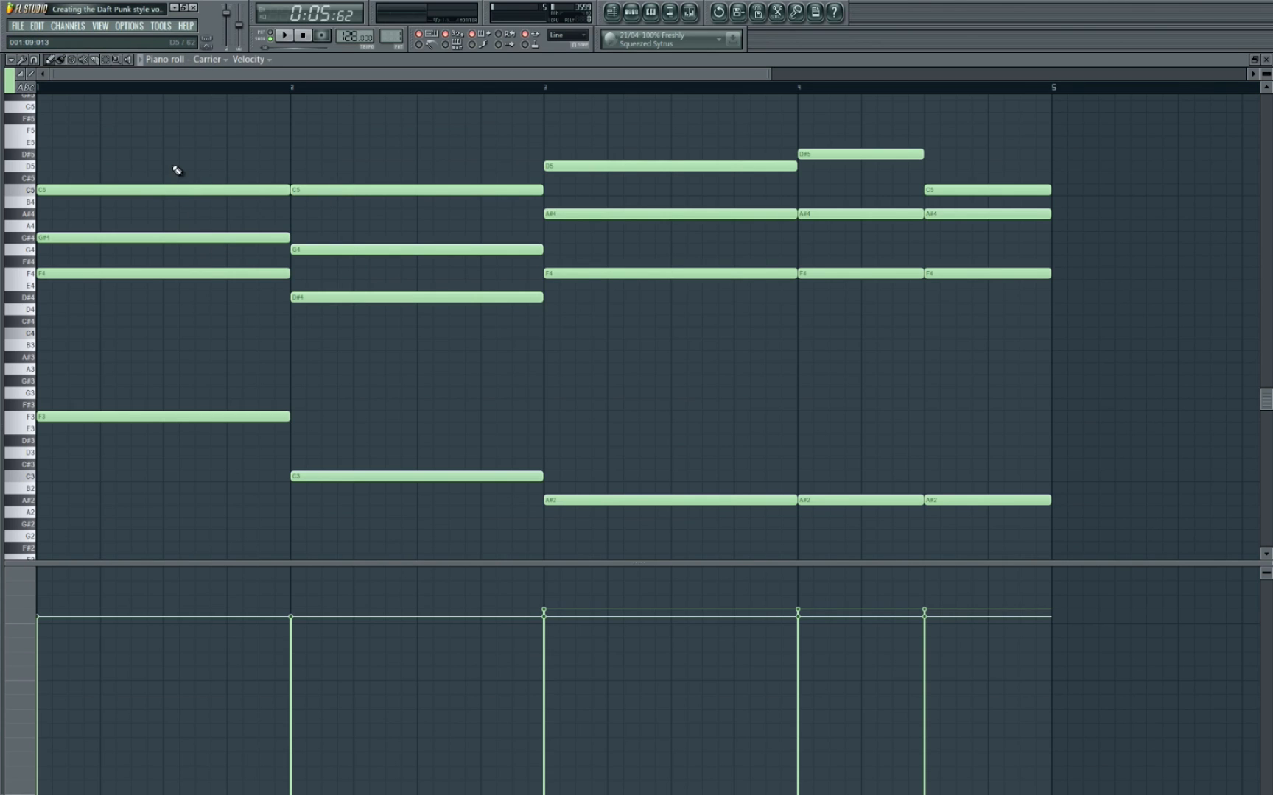
{"action": "left_click_drag", "start_coordinate": [175, 151], "coordinate": [172, 449]}
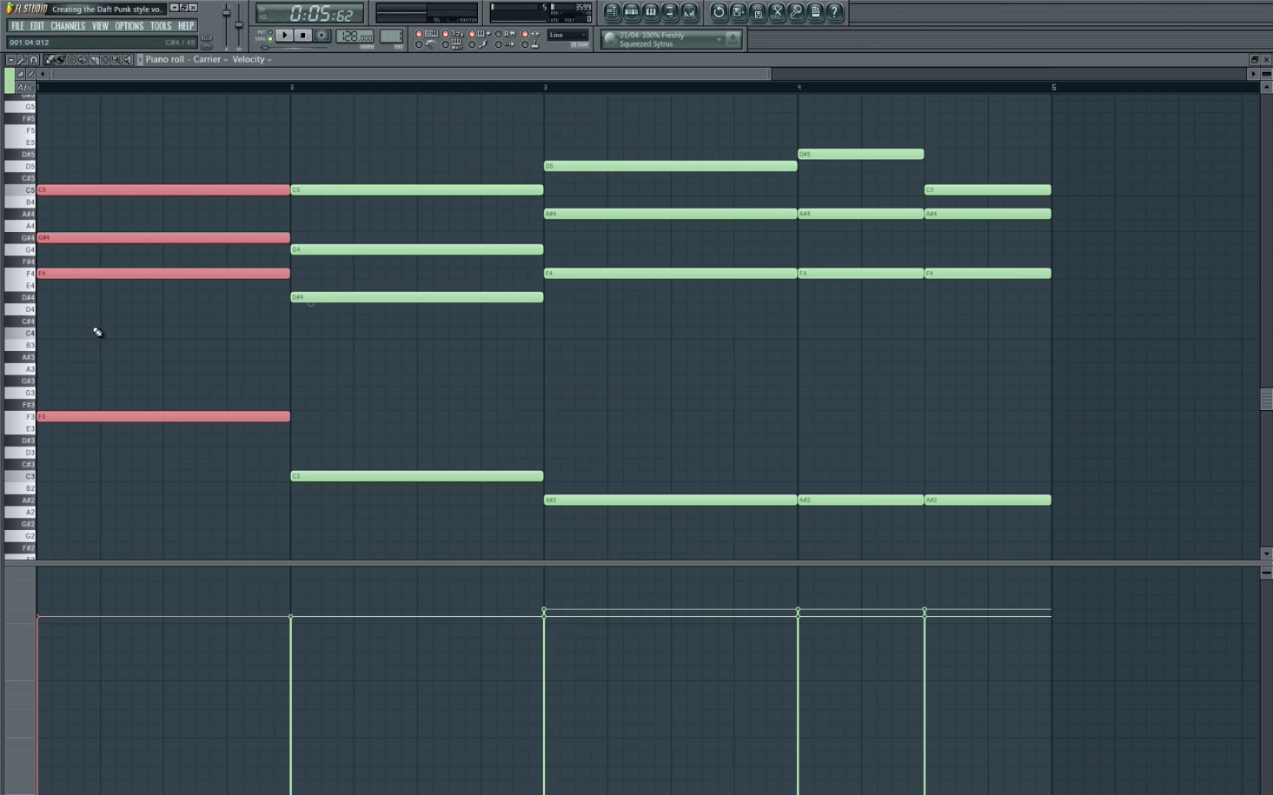
{"action": "key", "text": "ctrl+a"}
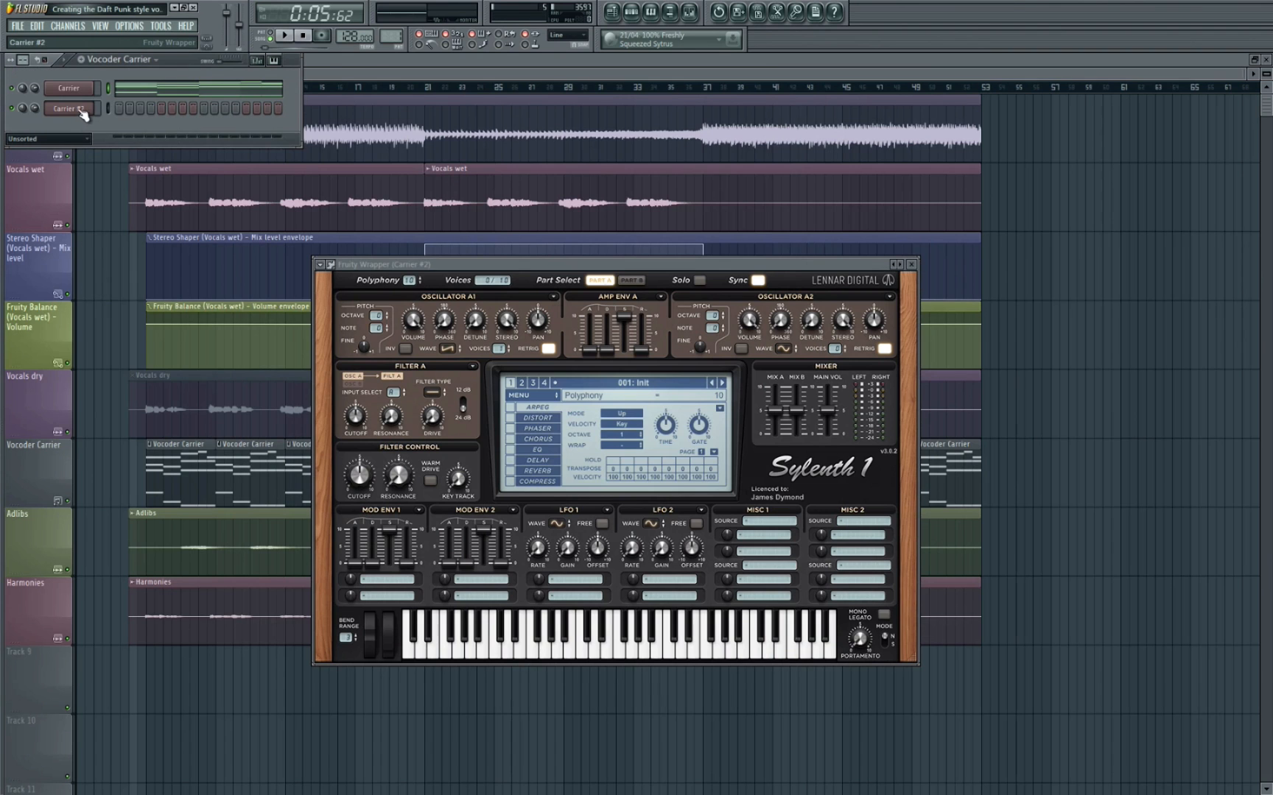
{"action": "right_click", "coordinate": [85, 109]}
{"action": "left_click", "coordinate": [134, 111]}
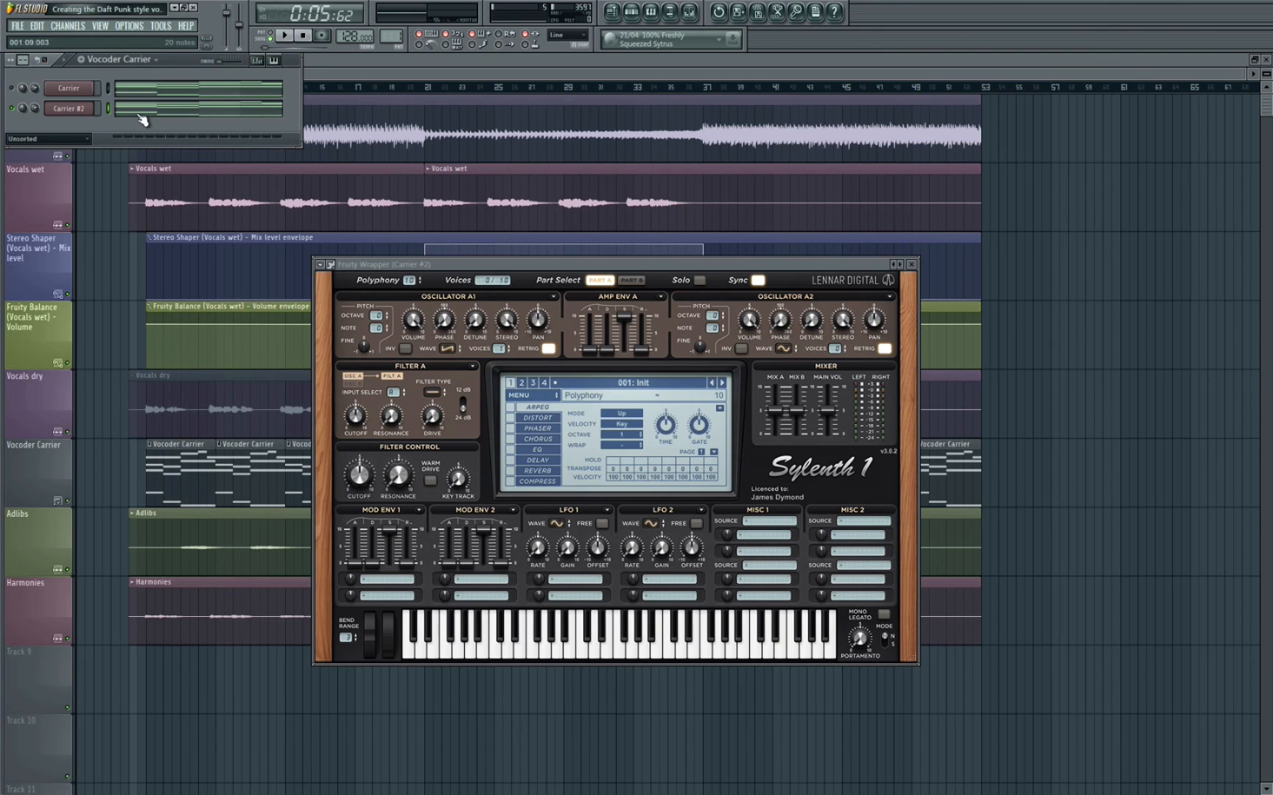
{"action": "left_click", "coordinate": [139, 116]}
{"action": "scroll", "coordinate": [241, 234], "scroll_direction": "down", "scroll_amount": 4}
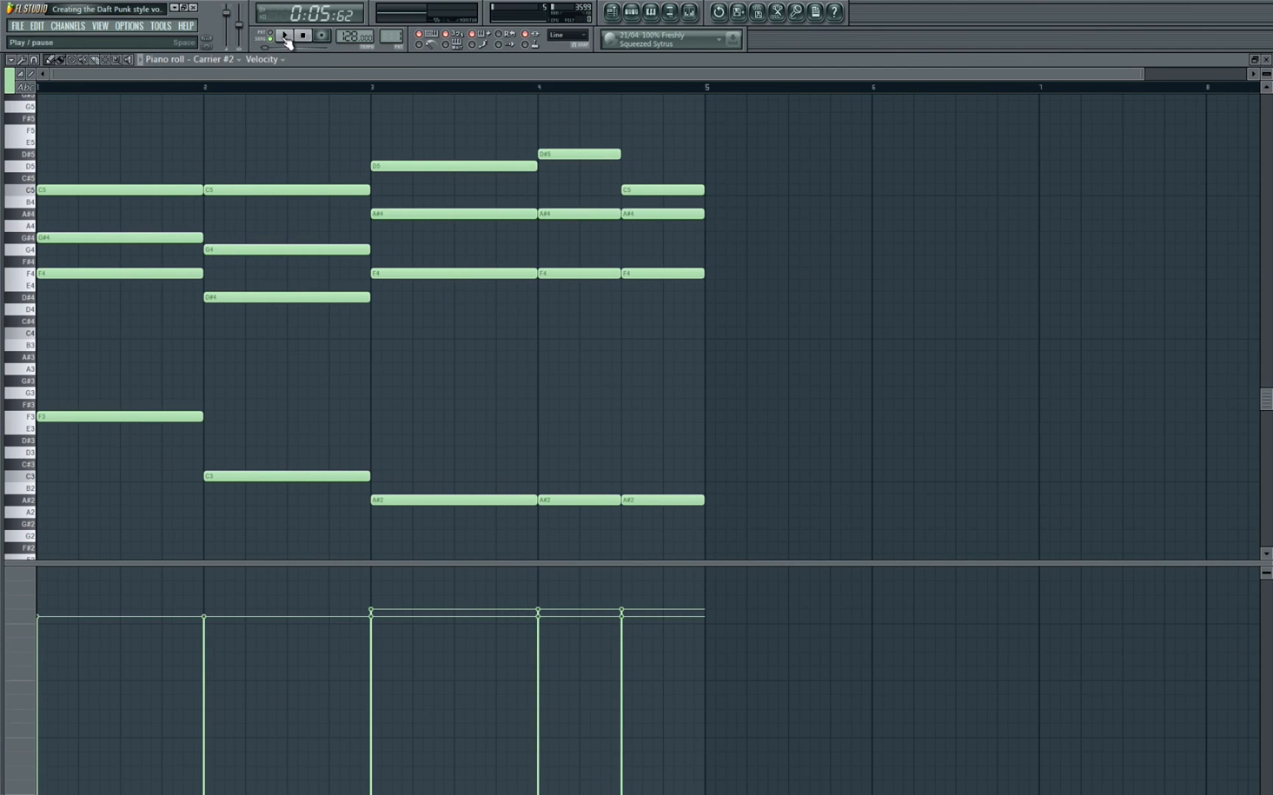
{"action": "scroll", "coordinate": [52, 190], "scroll_direction": "up", "scroll_amount": 3}
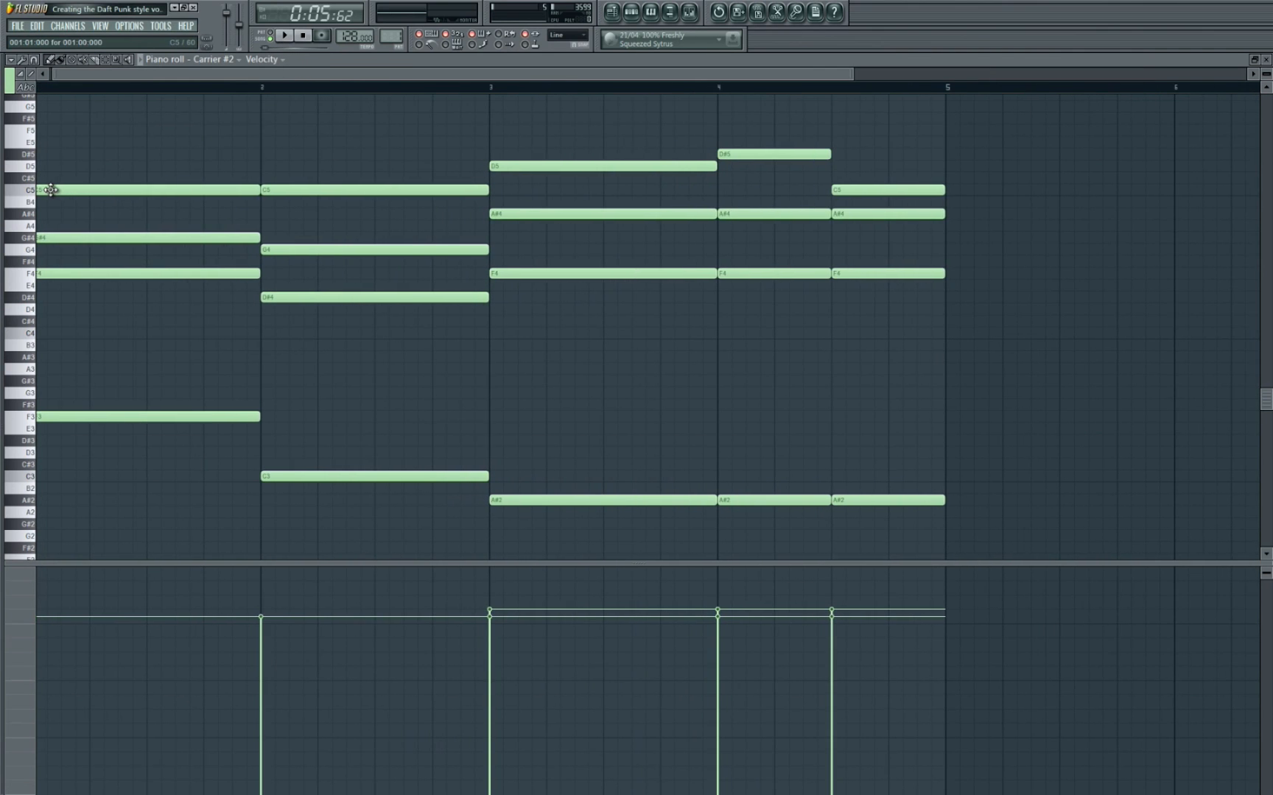
{"action": "scroll", "coordinate": [236, 189], "scroll_direction": "up", "scroll_amount": 1}
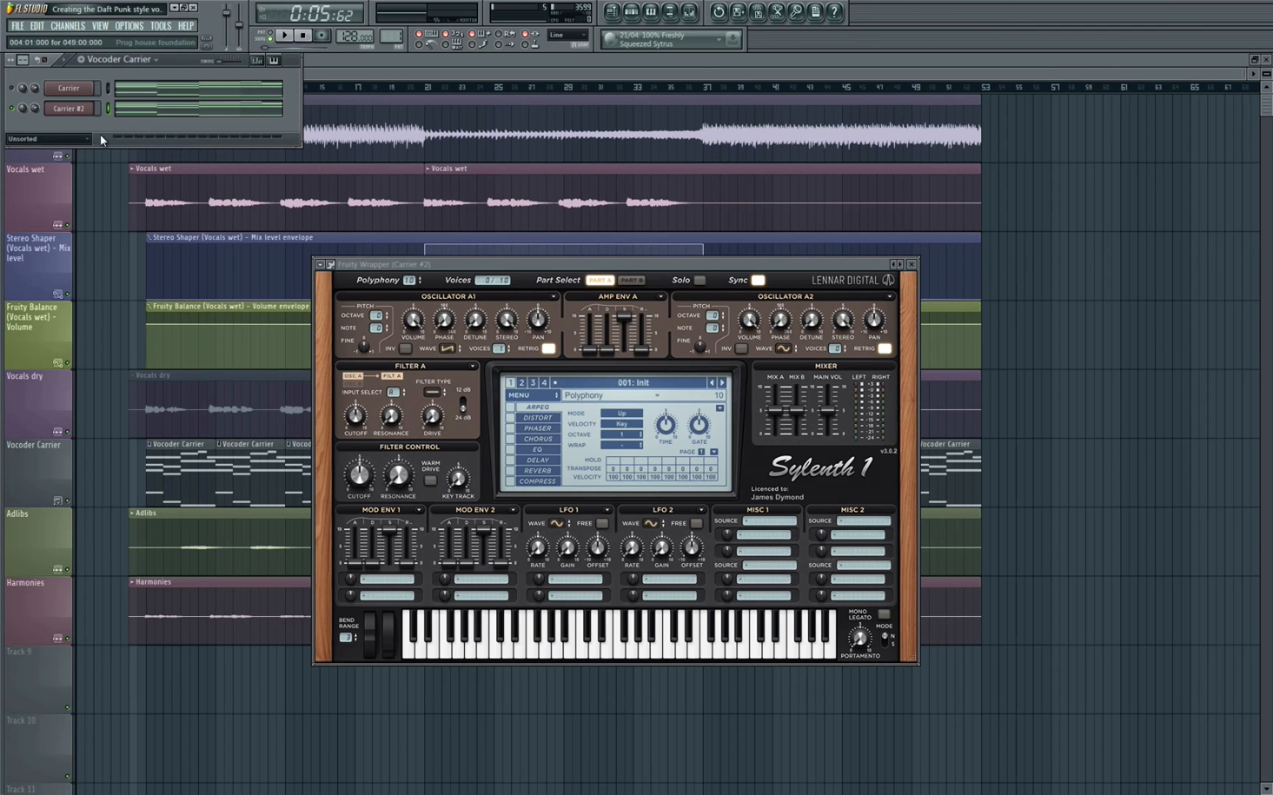
Step: Link the Carrier #2 channel to mixer track Insert 17
{"action": "left_click", "coordinate": [688, 12]}
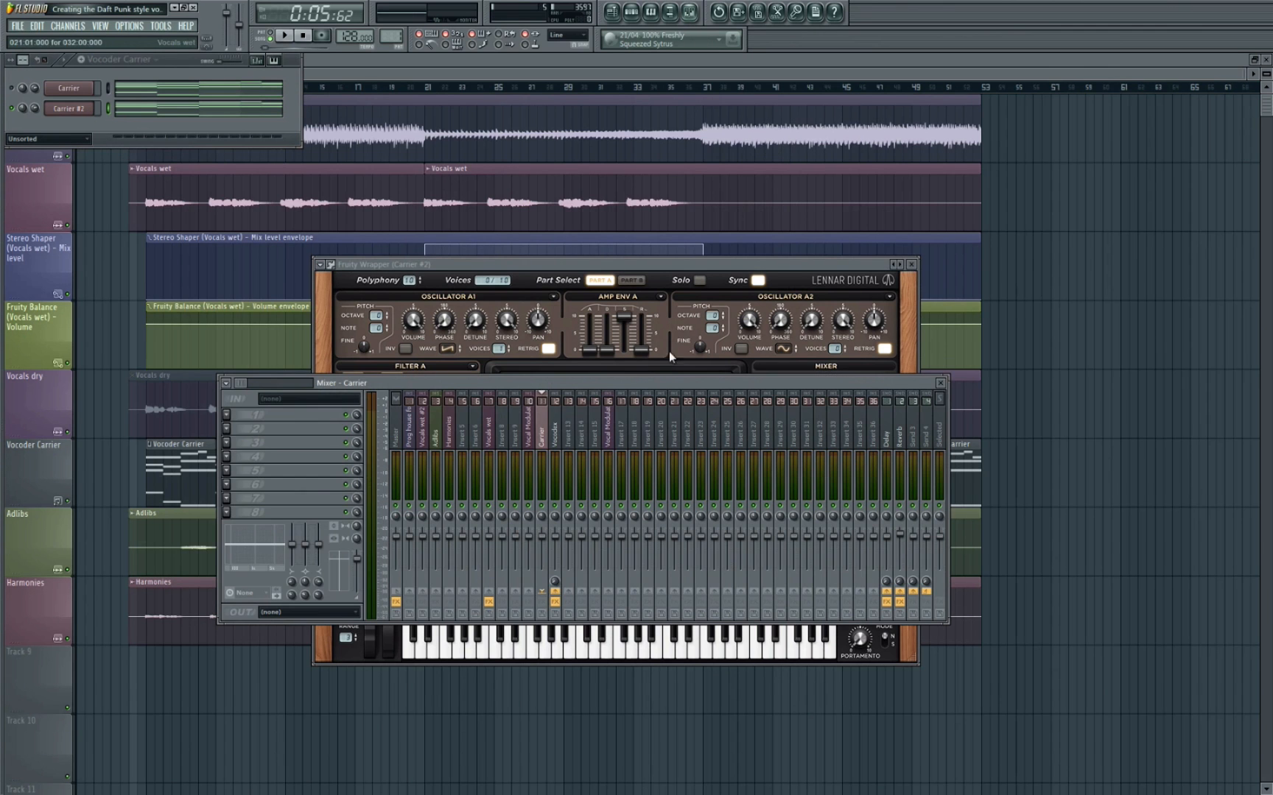
{"action": "right_click", "coordinate": [623, 432]}
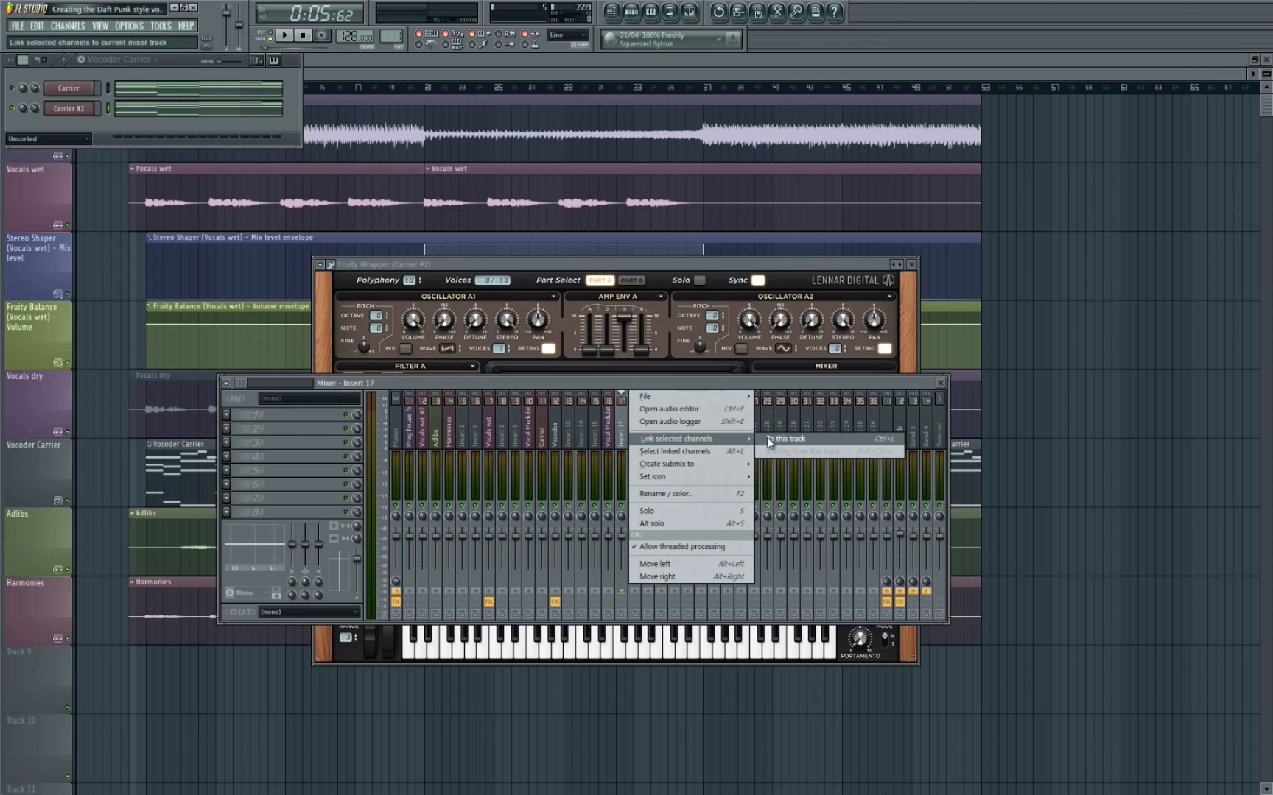
{"action": "left_click", "coordinate": [770, 438]}
Step: Audition the Carrier #2 chords with the mixer fader lowered, reset the fader to its default and close the synth window
{"action": "left_click_drag", "start_coordinate": [622, 536], "coordinate": [631, 588]}
{"action": "left_click", "coordinate": [284, 35]}
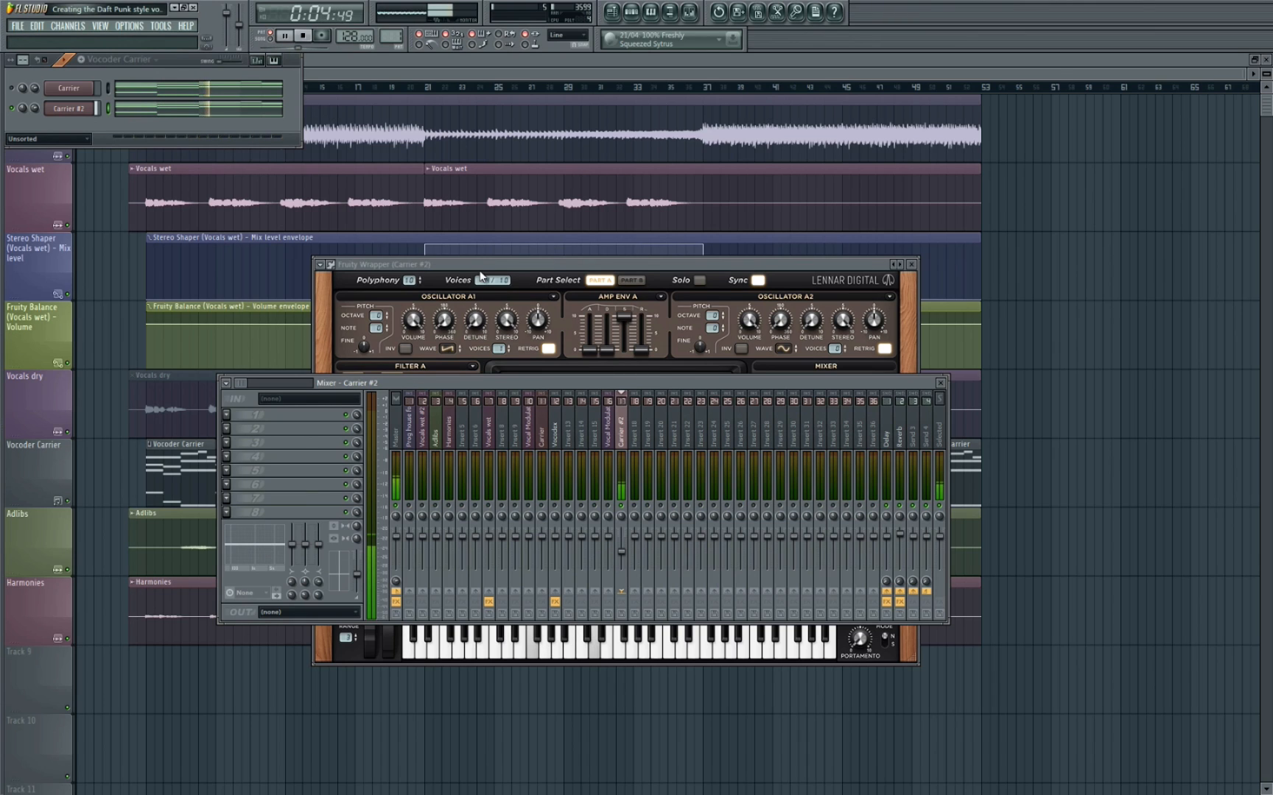
{"action": "key", "text": "space"}
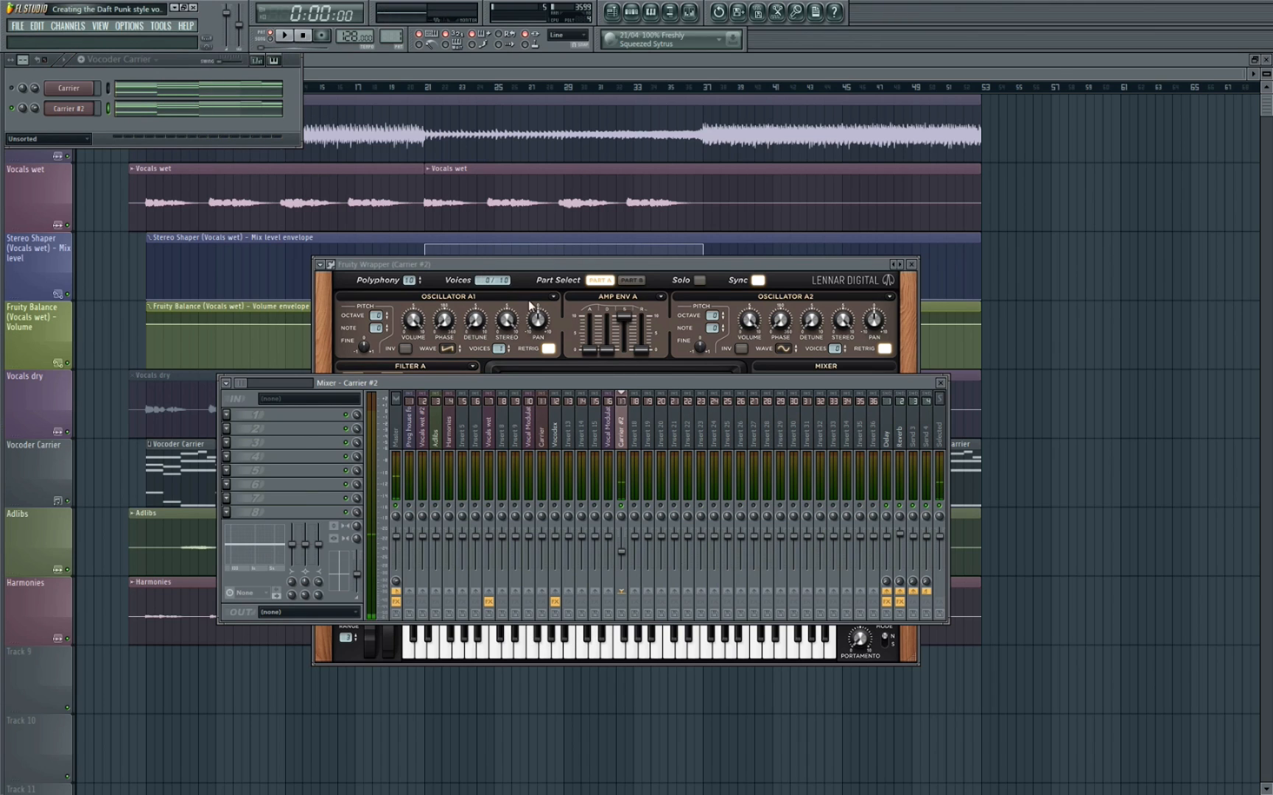
{"action": "left_click_drag", "start_coordinate": [622, 556], "coordinate": [627, 538]}
{"action": "right_click", "coordinate": [622, 539]}
{"action": "left_click", "coordinate": [632, 544]}
{"action": "left_click", "coordinate": [912, 264]}
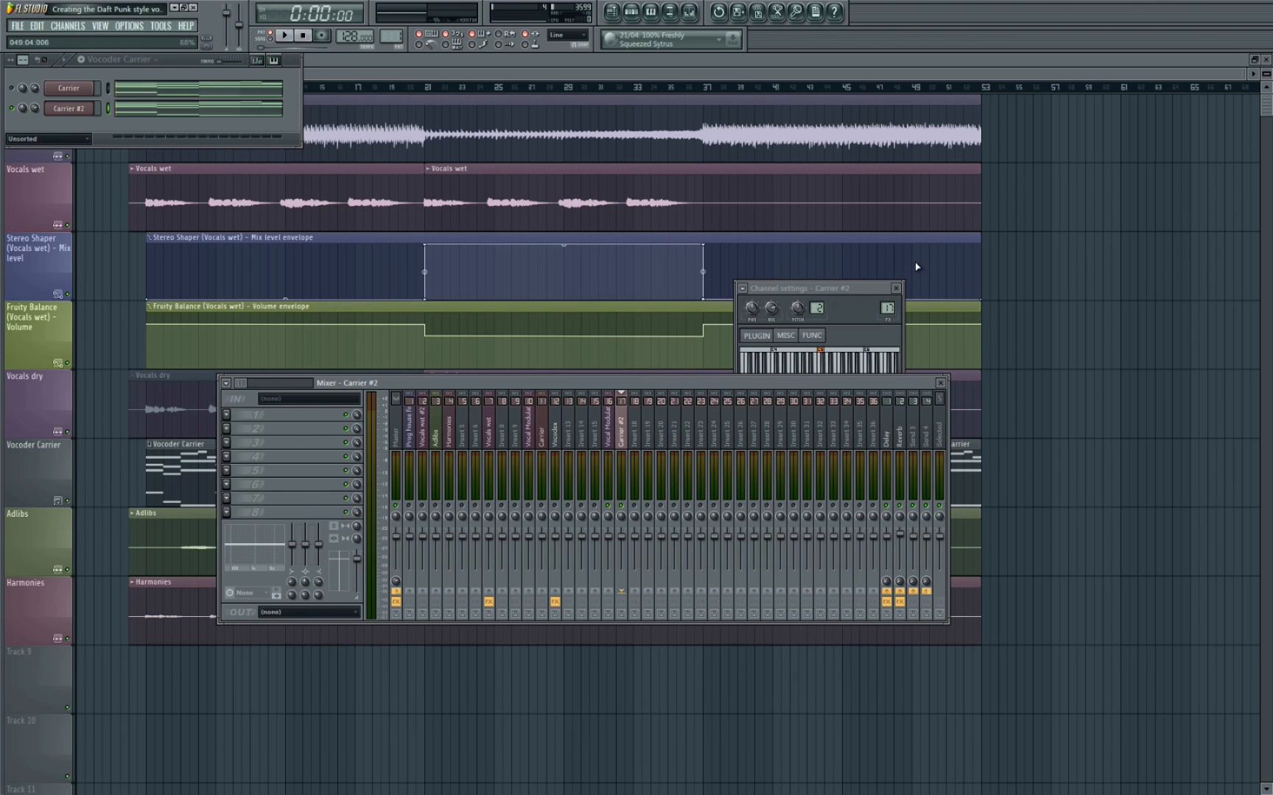
Step: Load Vocodex into effect slot 2 of mixer track Insert 18 and arrange its window above the mixer
{"action": "left_click", "coordinate": [635, 433]}
{"action": "left_click", "coordinate": [235, 429]}
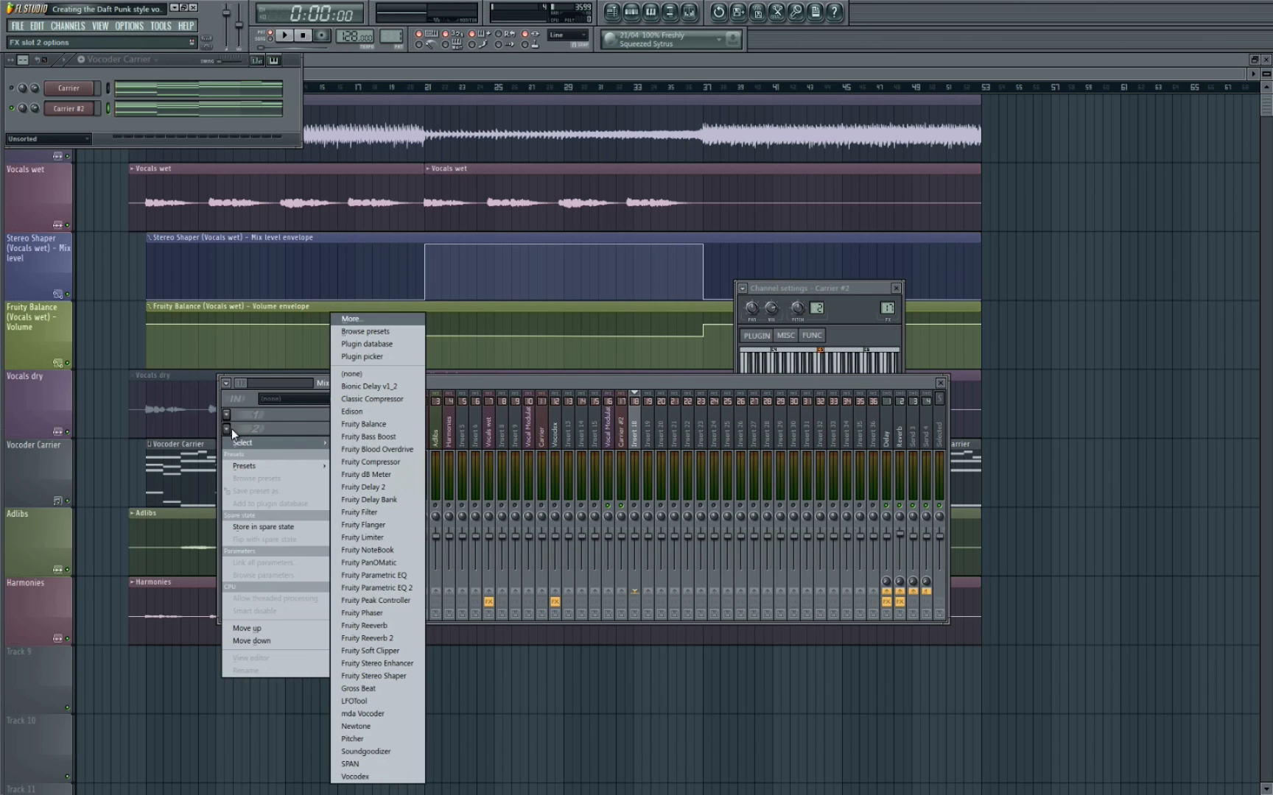
{"action": "left_click", "coordinate": [376, 777]}
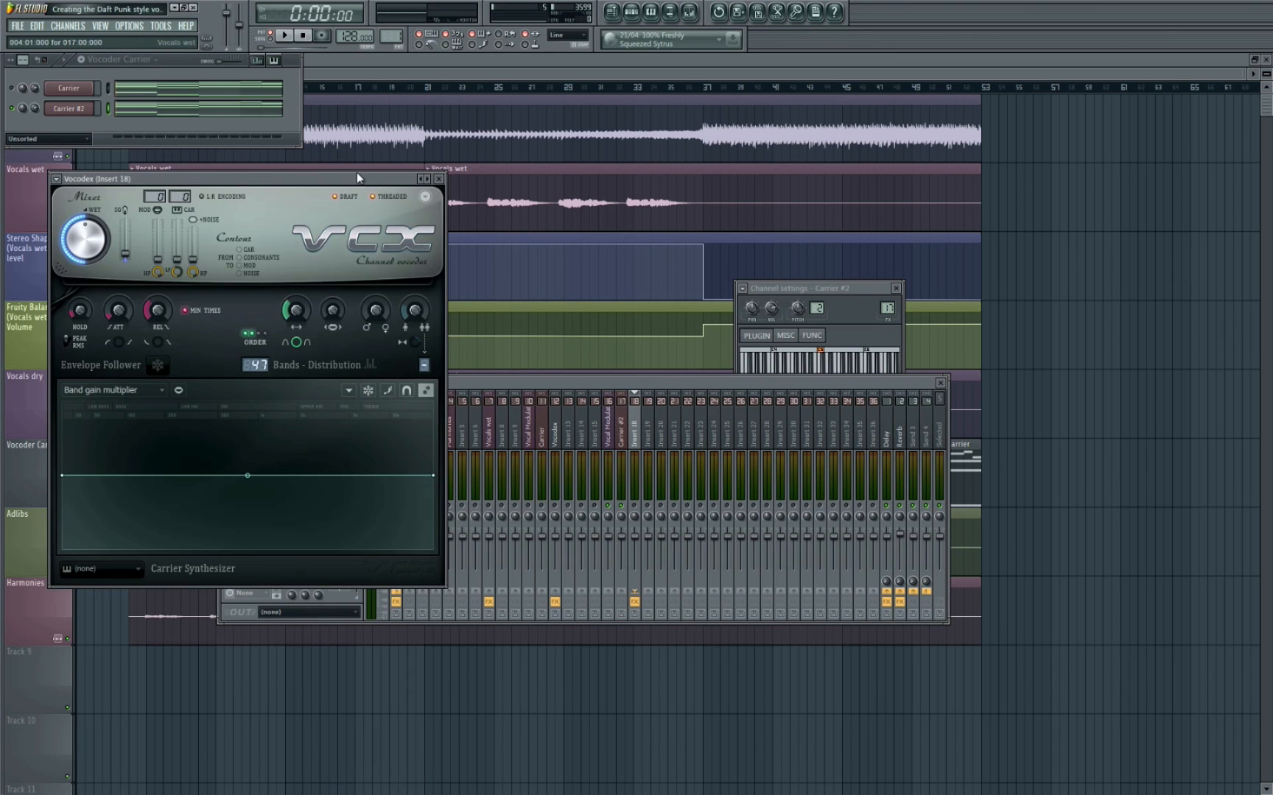
{"action": "left_click_drag", "start_coordinate": [357, 172], "coordinate": [785, 65]}
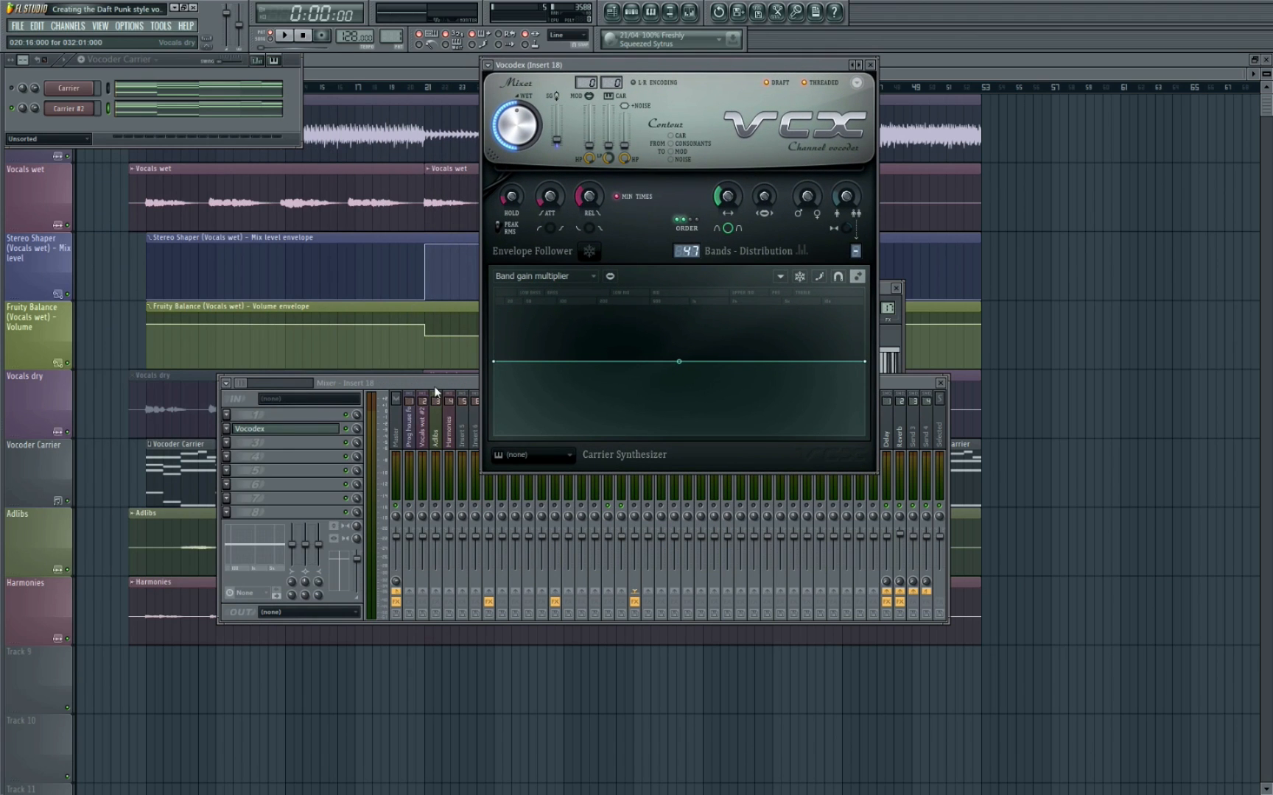
{"action": "left_click_drag", "start_coordinate": [437, 380], "coordinate": [455, 495]}
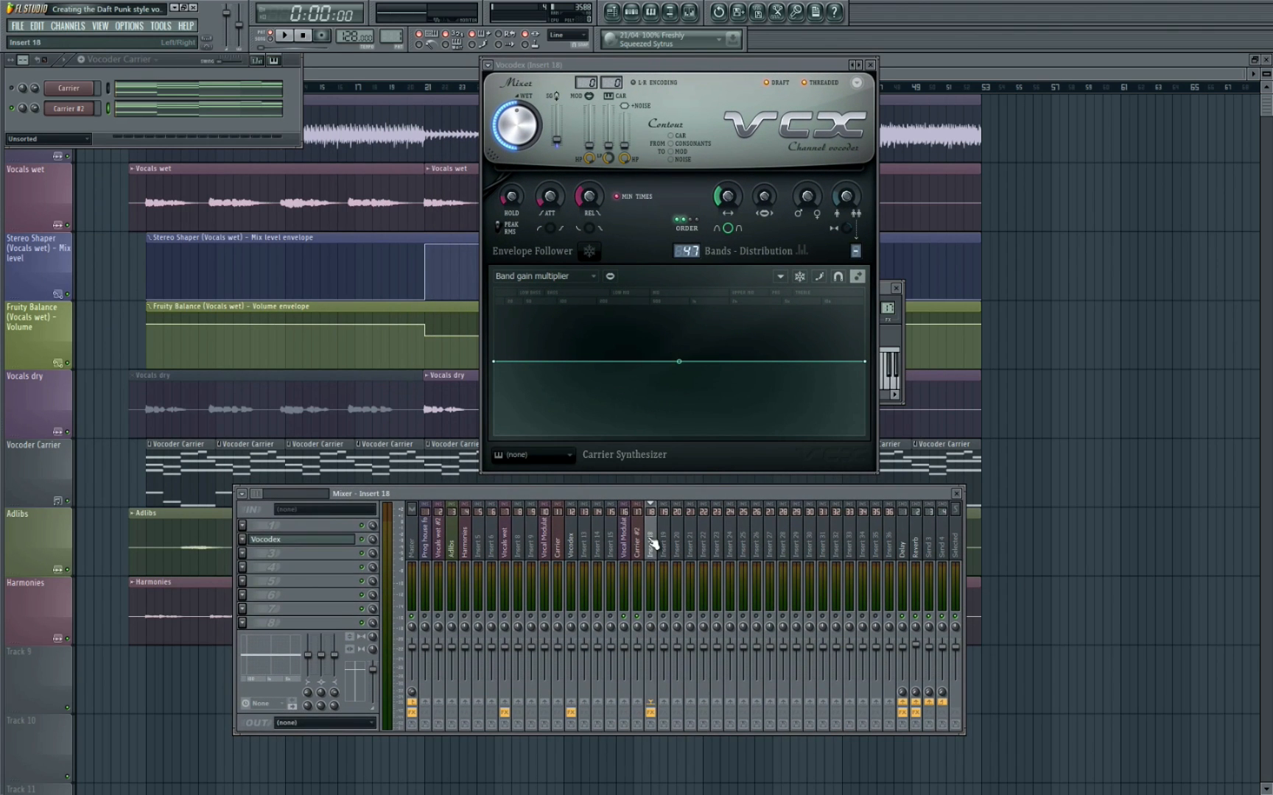
Step: Rename mixer track Insert 18 as Vocoder
{"action": "left_click", "coordinate": [624, 536]}
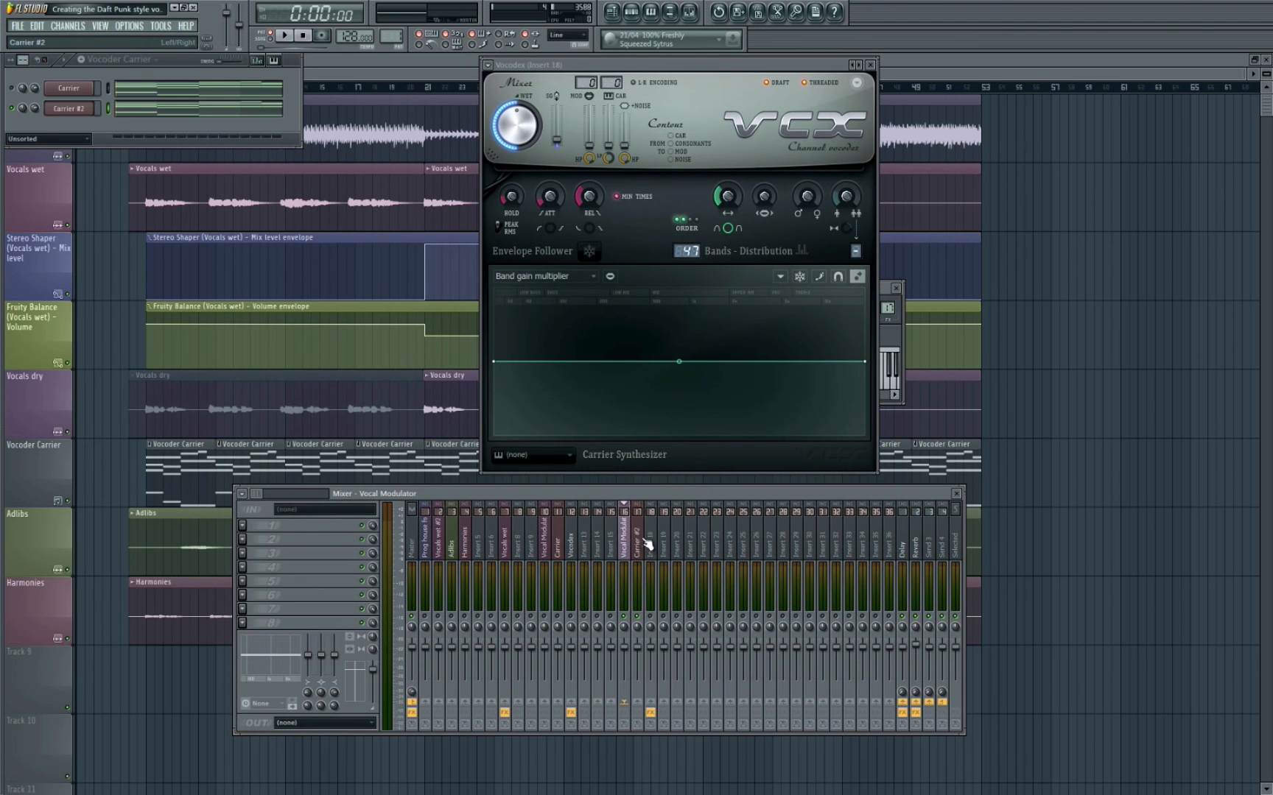
{"action": "right_click", "coordinate": [647, 544]}
{"action": "left_click", "coordinate": [705, 605]}
{"action": "type", "text": "Vo"}
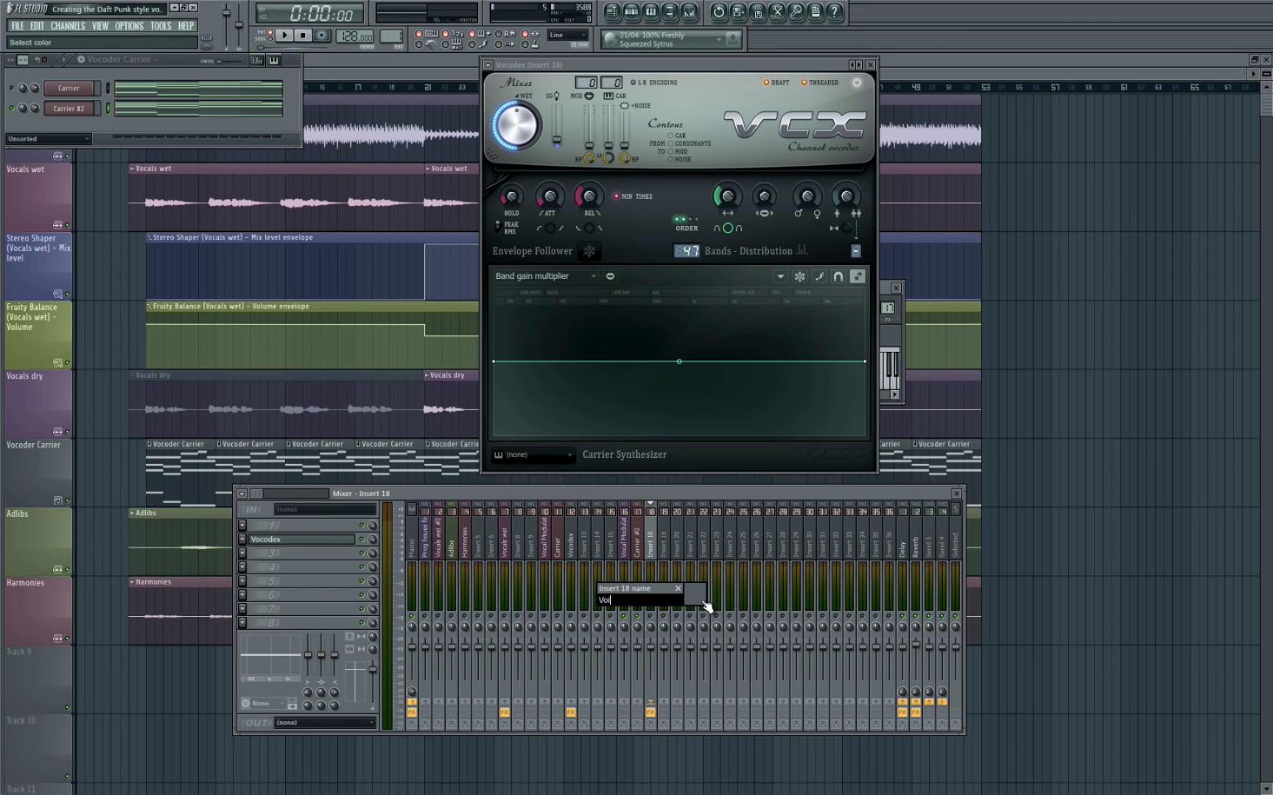
{"action": "type", "text": "coder"}
{"action": "key", "text": "Return"}
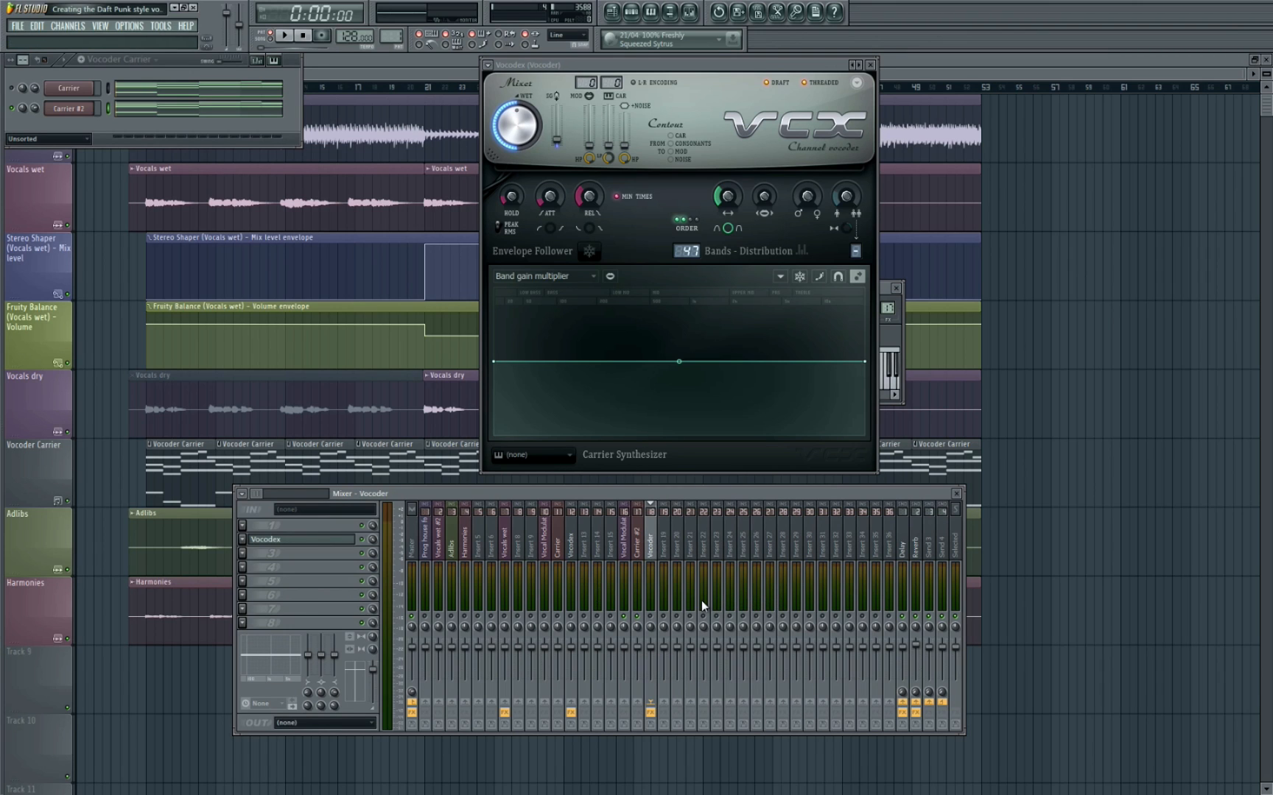
Step: Sidechain the Vocal Modulator and Carrier #2 mixer tracks exclusively to the Vocoder track
{"action": "left_click", "coordinate": [630, 542]}
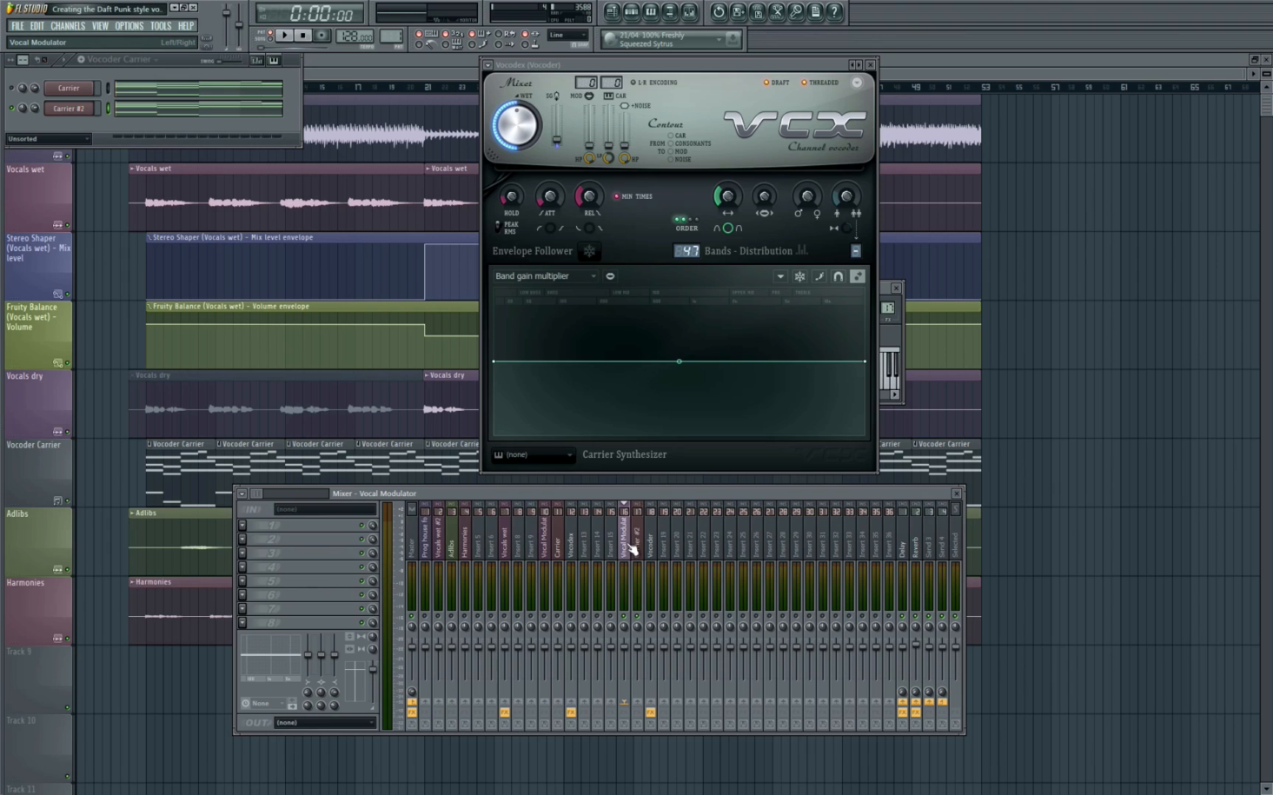
{"action": "right_click", "coordinate": [650, 704]}
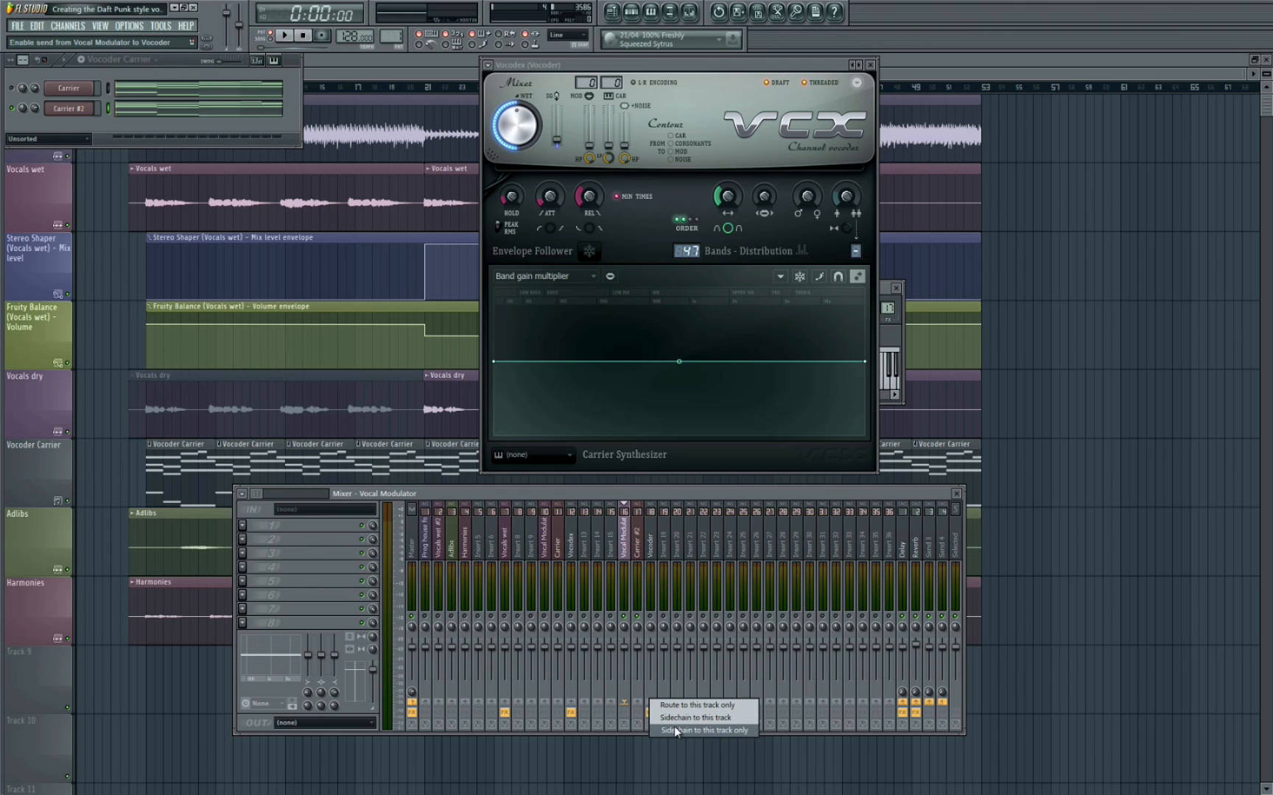
{"action": "left_click", "coordinate": [700, 730]}
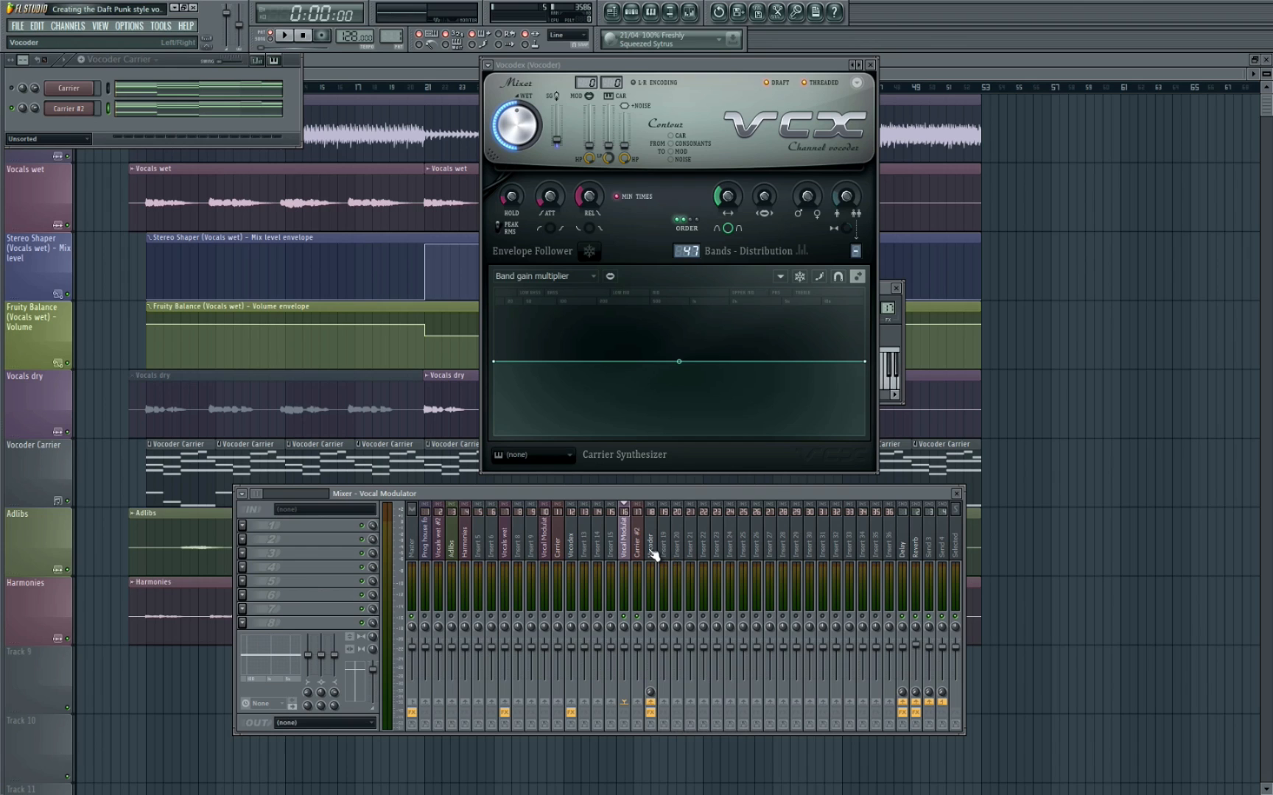
{"action": "left_click", "coordinate": [639, 548]}
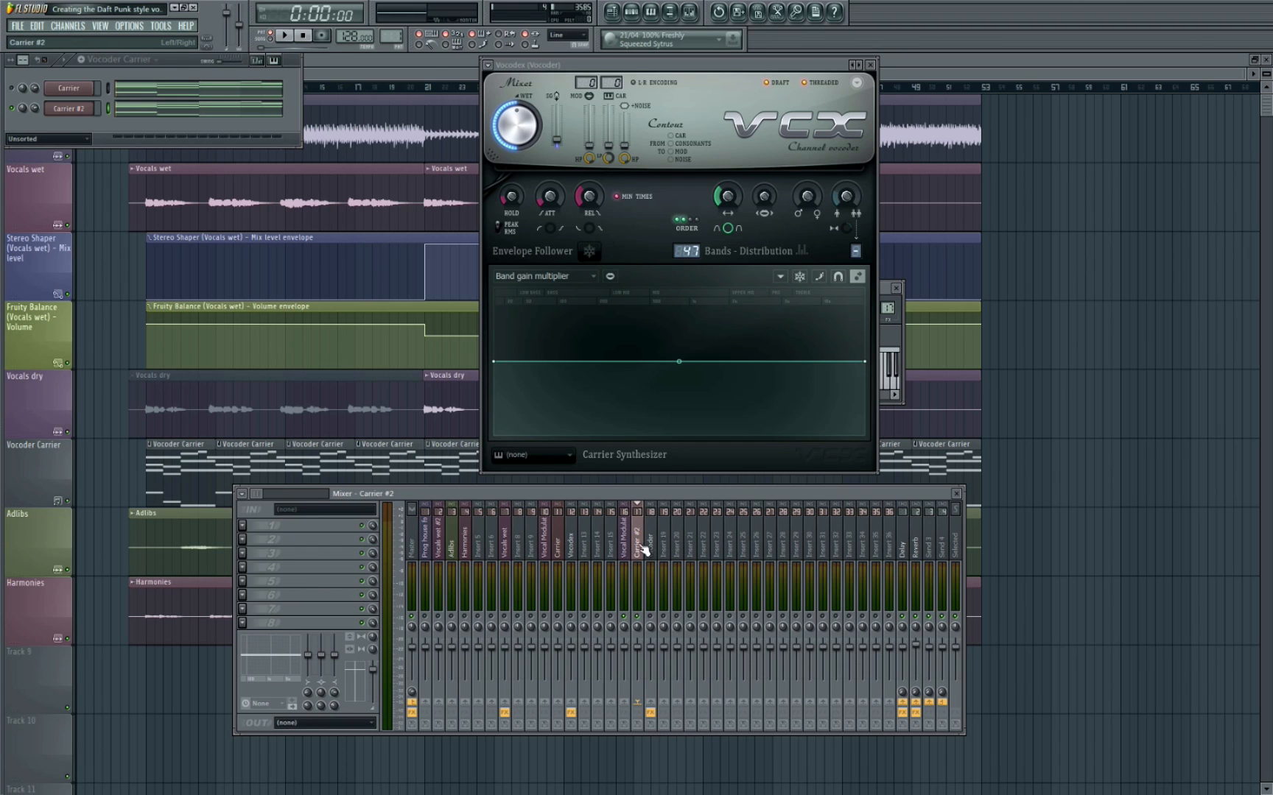
{"action": "right_click", "coordinate": [651, 702]}
{"action": "left_click", "coordinate": [673, 732]}
Step: Clear the open windows, select bars 21 to 37 in the playlist, show the mixer and audition the selection
{"action": "key", "text": "F12"}
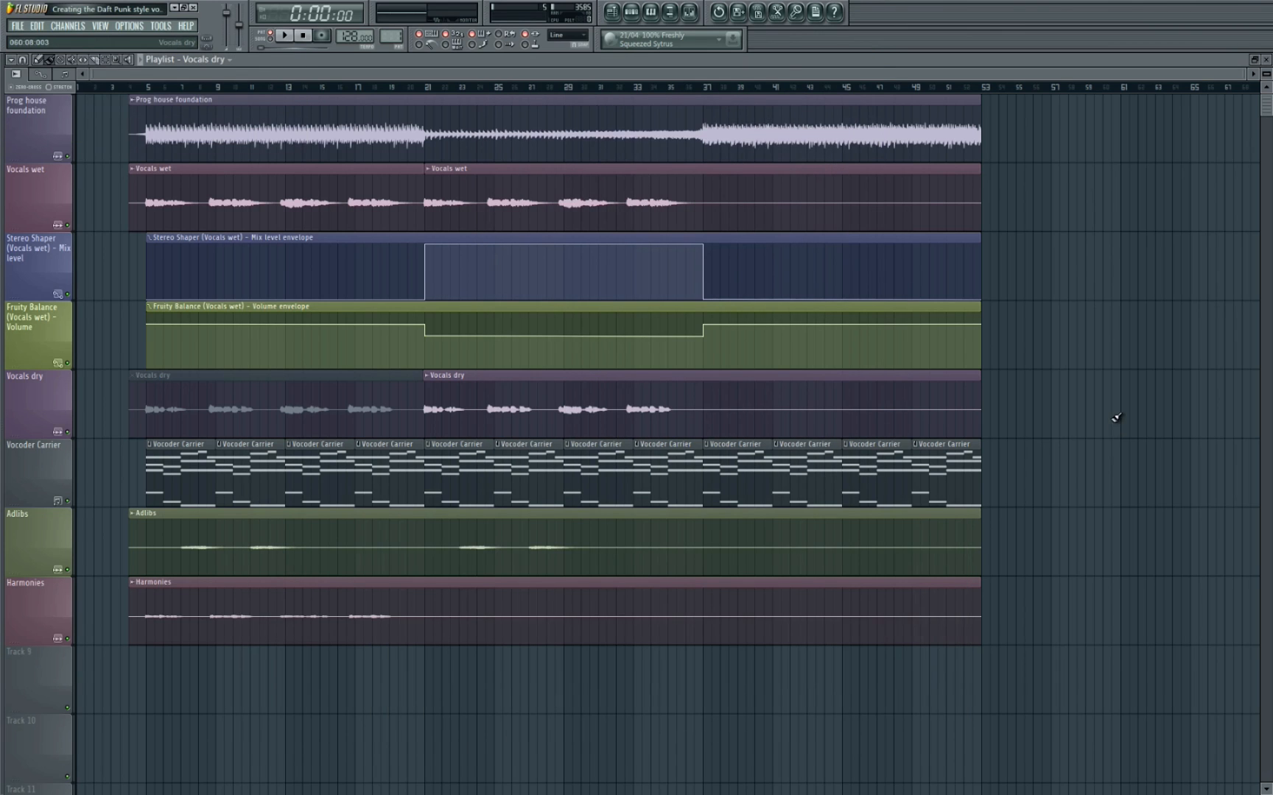
{"action": "left_click_drag", "start_coordinate": [425, 86], "coordinate": [705, 86]}
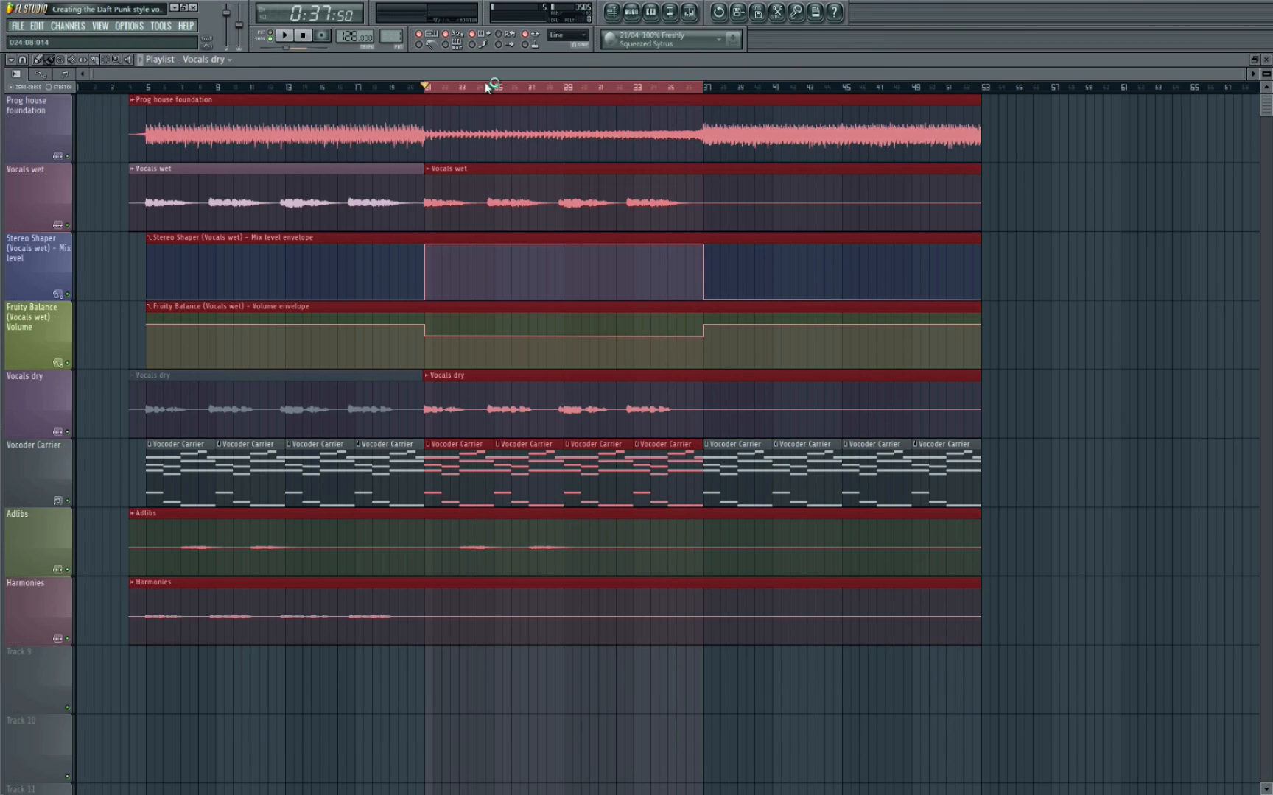
{"action": "left_click", "coordinate": [688, 12]}
{"action": "key", "text": "space"}
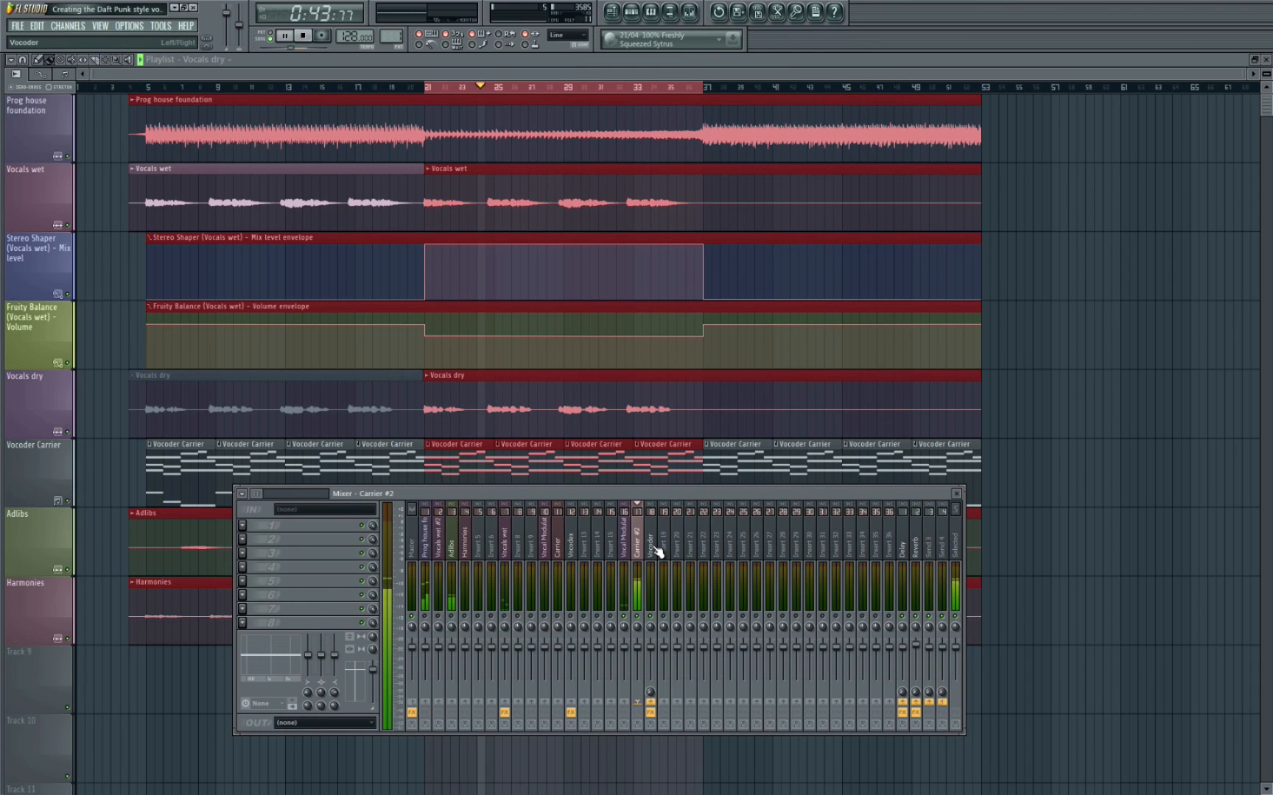
{"action": "key", "text": "space"}
Step: Reopen Vocodex on the Vocoder track and set its modulator input to 1 and its carrier input to 2
{"action": "left_click", "coordinate": [651, 547]}
{"action": "left_click", "coordinate": [339, 548]}
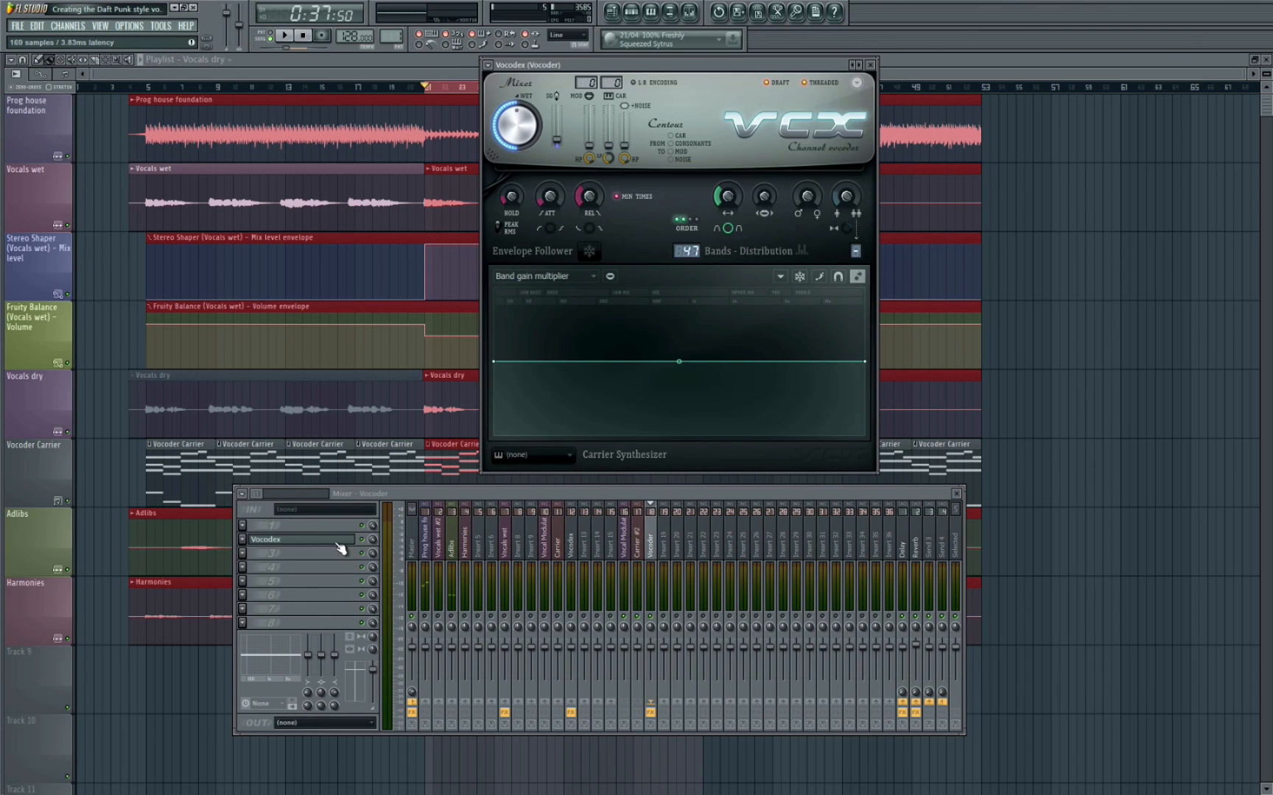
{"action": "left_click_drag", "start_coordinate": [640, 82], "coordinate": [606, 76]}
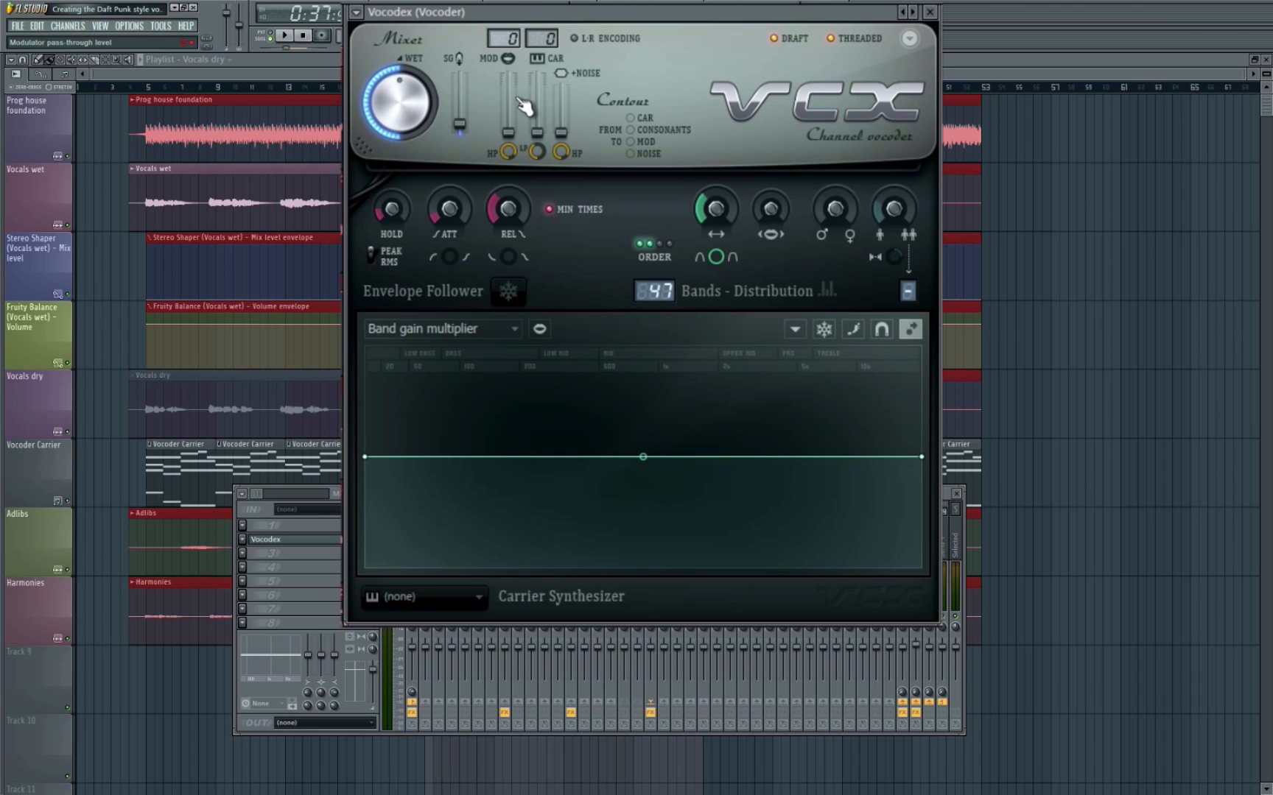
{"action": "left_click", "coordinate": [507, 58]}
{"action": "left_click_drag", "start_coordinate": [513, 24], "coordinate": [547, 25]}
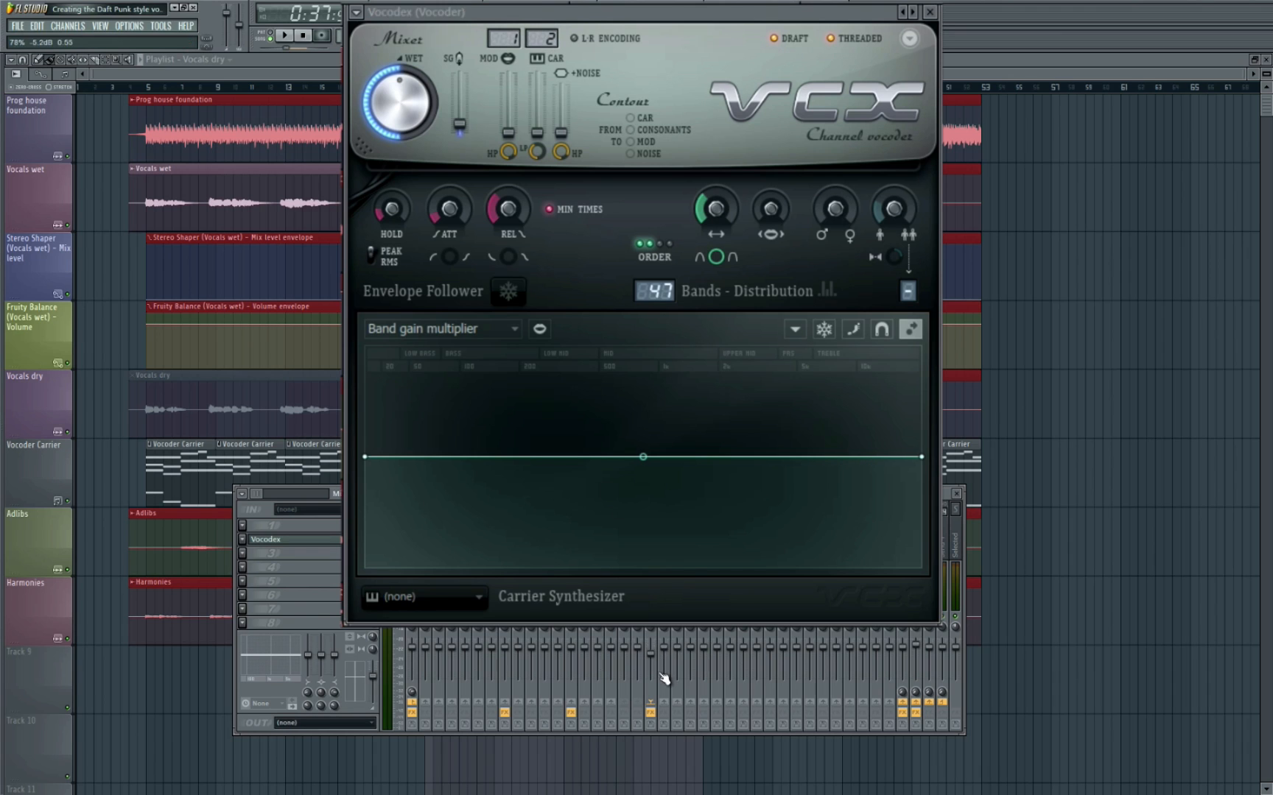
Step: Audition the vocoded vocal and adjust the Vocoder mixer track's volume fader
{"action": "key", "text": "space"}
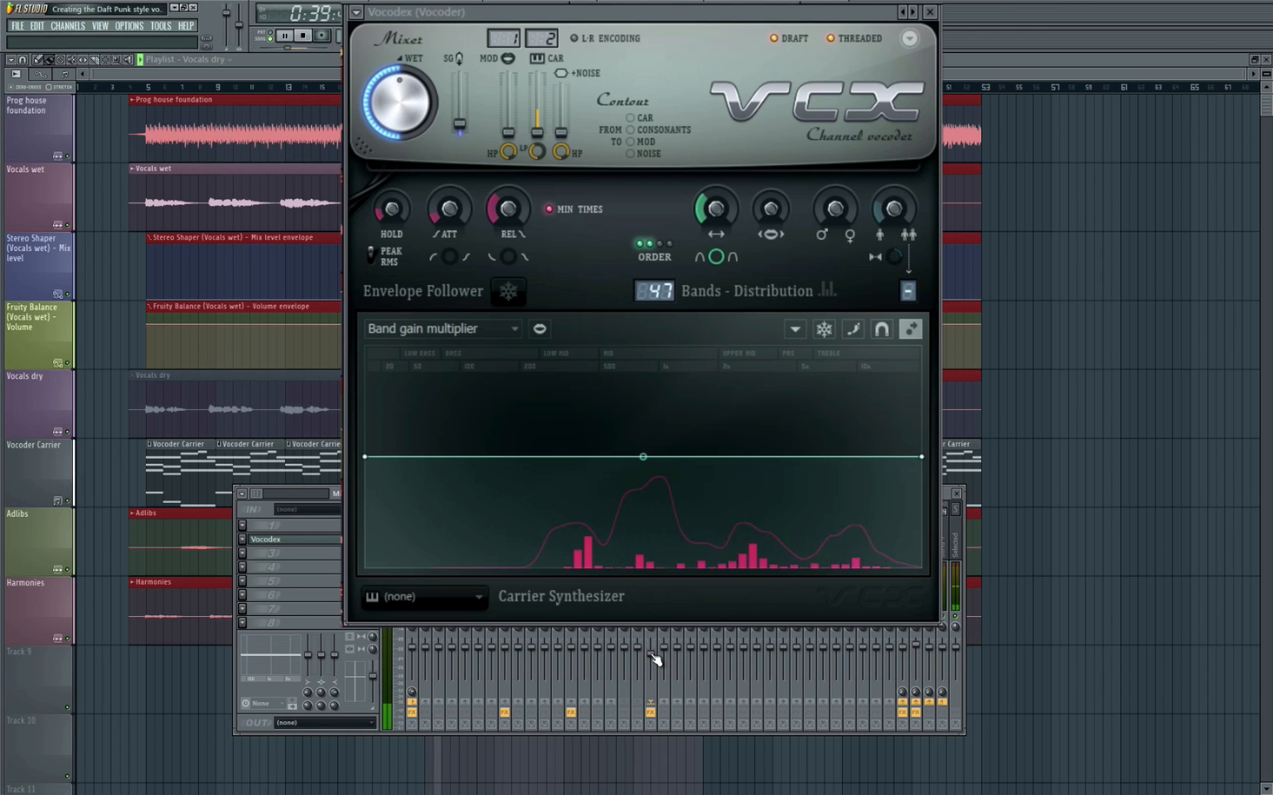
{"action": "key", "text": "space"}
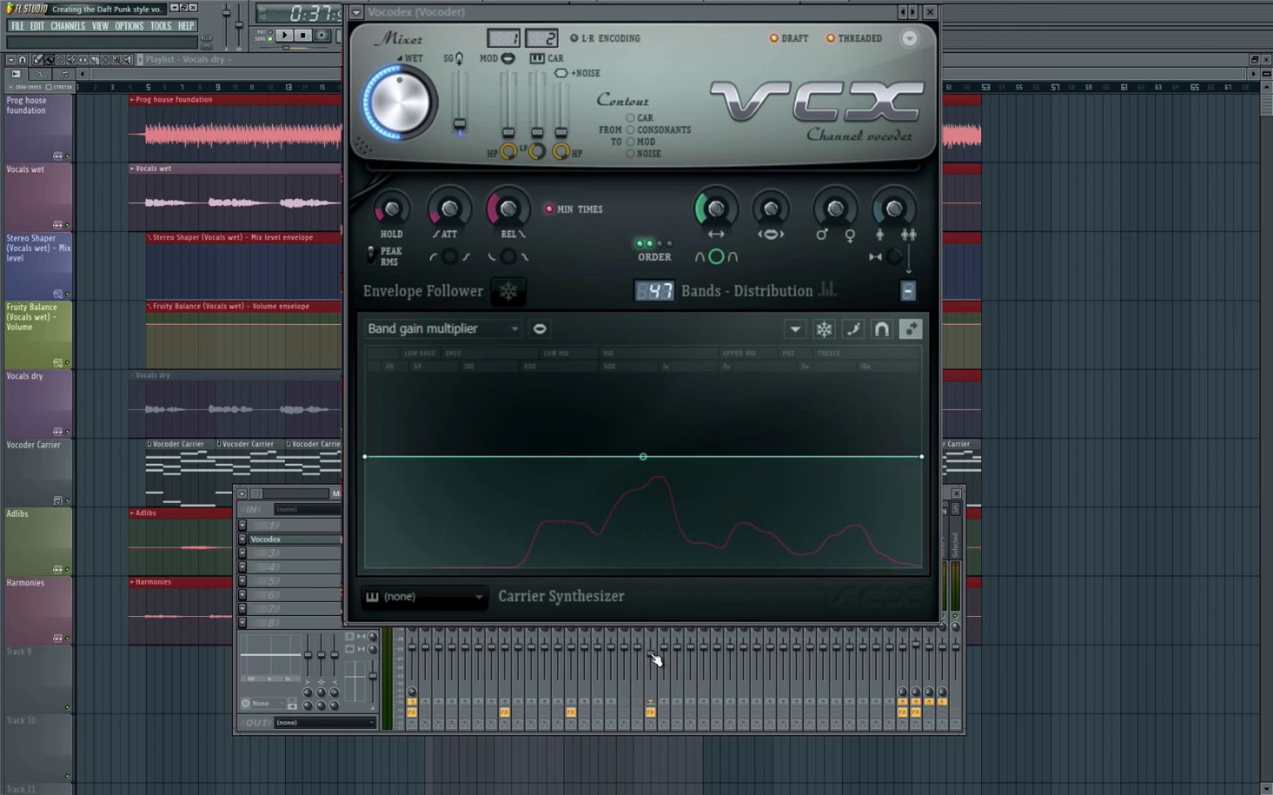
{"action": "left_click_drag", "start_coordinate": [654, 660], "coordinate": [660, 648]}
Step: Audition Vocodex with a raised modulator pass-through level and its high-pass filter, then return the level to minimum
{"action": "mouse_move", "coordinate": [509, 131]}
{"action": "left_mouse_down"}
{"action": "mouse_move", "coordinate": [513, 25]}
{"action": "mouse_move", "coordinate": [505, 126]}
{"action": "mouse_move", "coordinate": [517, 50]}
{"action": "mouse_move", "coordinate": [520, 141]}
{"action": "mouse_move", "coordinate": [503, 56]}
{"action": "mouse_move", "coordinate": [503, 140]}
{"action": "left_mouse_up"}
{"action": "key", "text": "space"}
{"action": "left_click_drag", "start_coordinate": [510, 136], "coordinate": [520, 85]}
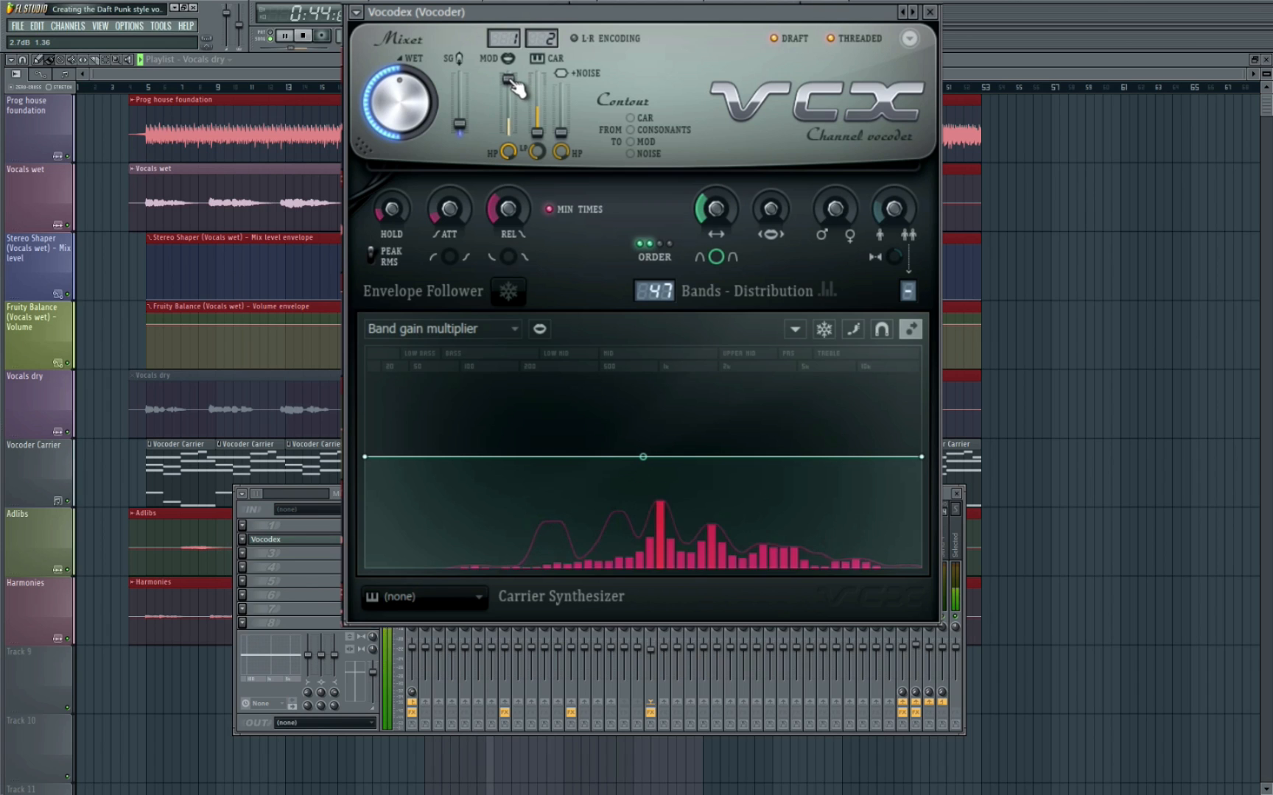
{"action": "left_click_drag", "start_coordinate": [517, 87], "coordinate": [518, 111]}
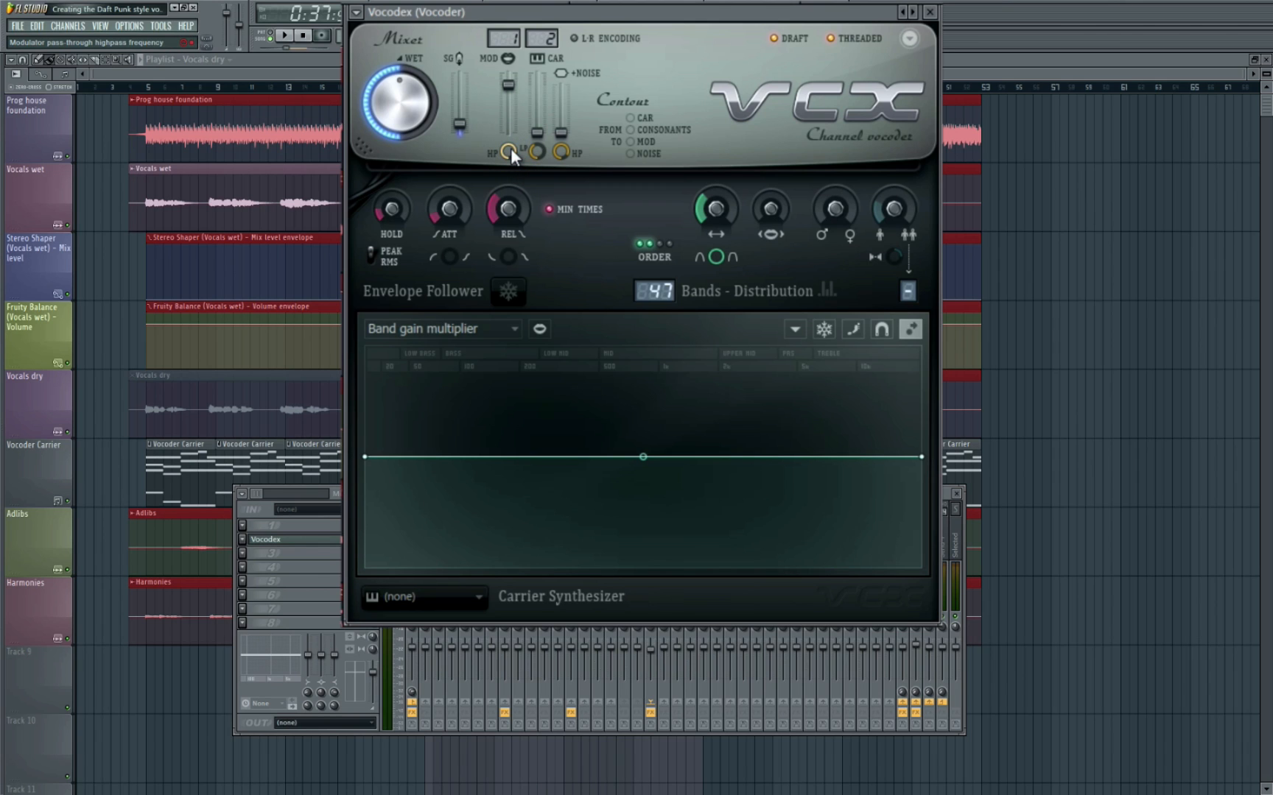
{"action": "key", "text": "space"}
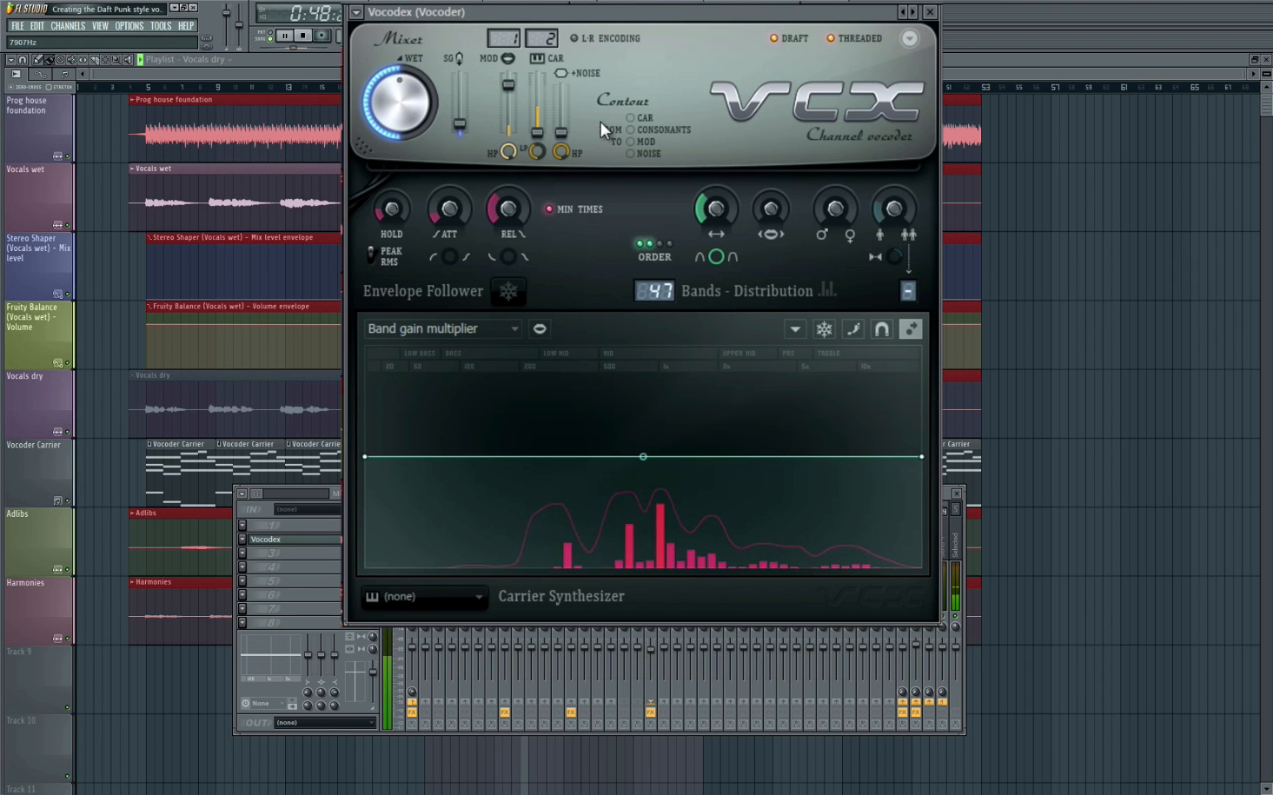
{"action": "key", "text": "space"}
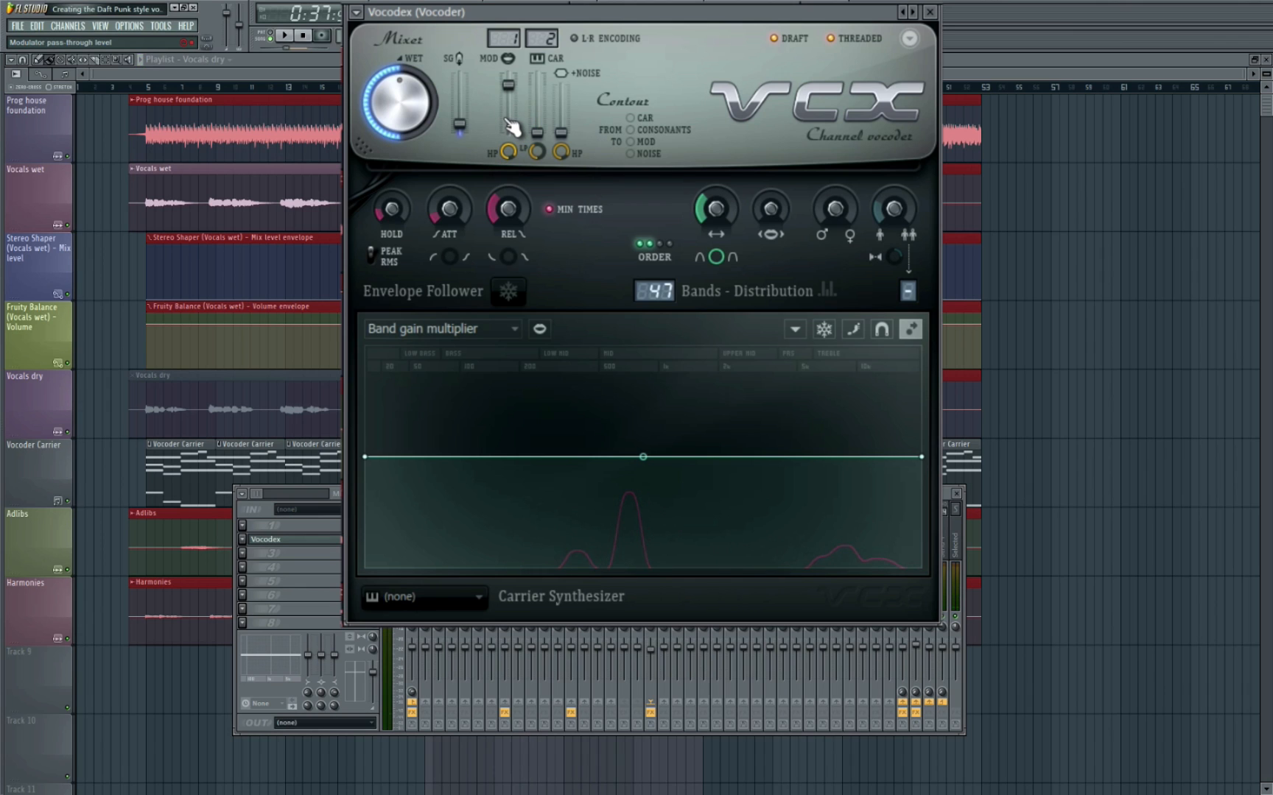
{"action": "left_click_drag", "start_coordinate": [509, 88], "coordinate": [512, 327]}
Step: Audition Vocodex with the carrier pass-through level raised and its low-pass filter, then return the level to minimum
{"action": "key", "text": "space"}
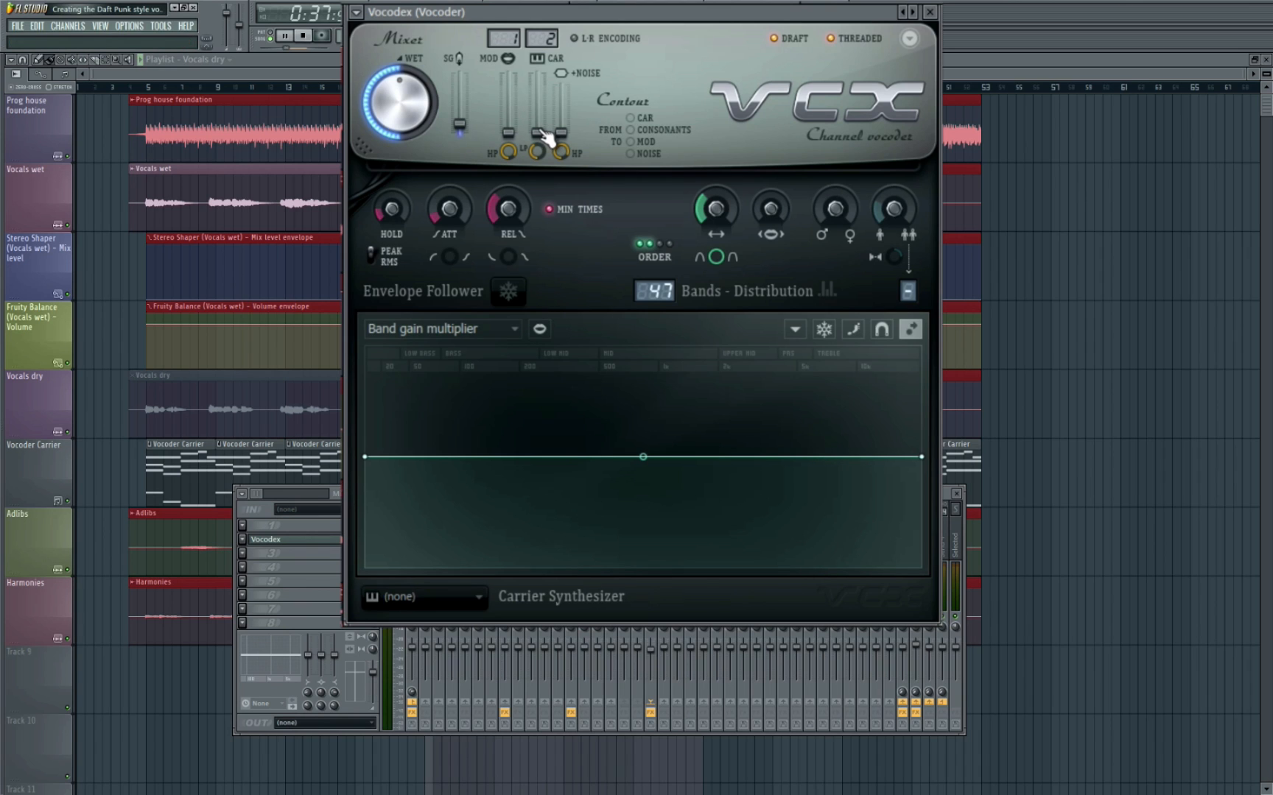
{"action": "left_click_drag", "start_coordinate": [545, 136], "coordinate": [547, 43]}
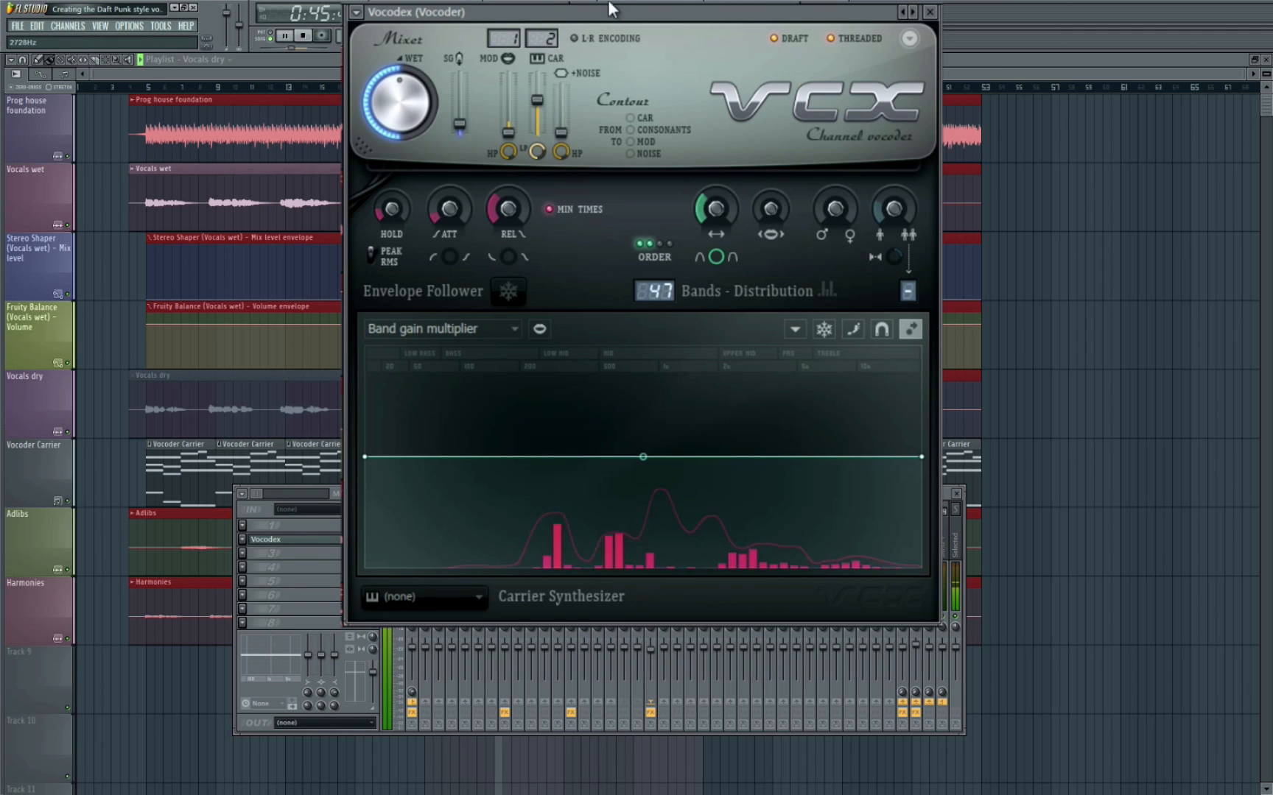
{"action": "left_click_drag", "start_coordinate": [538, 103], "coordinate": [547, 193]}
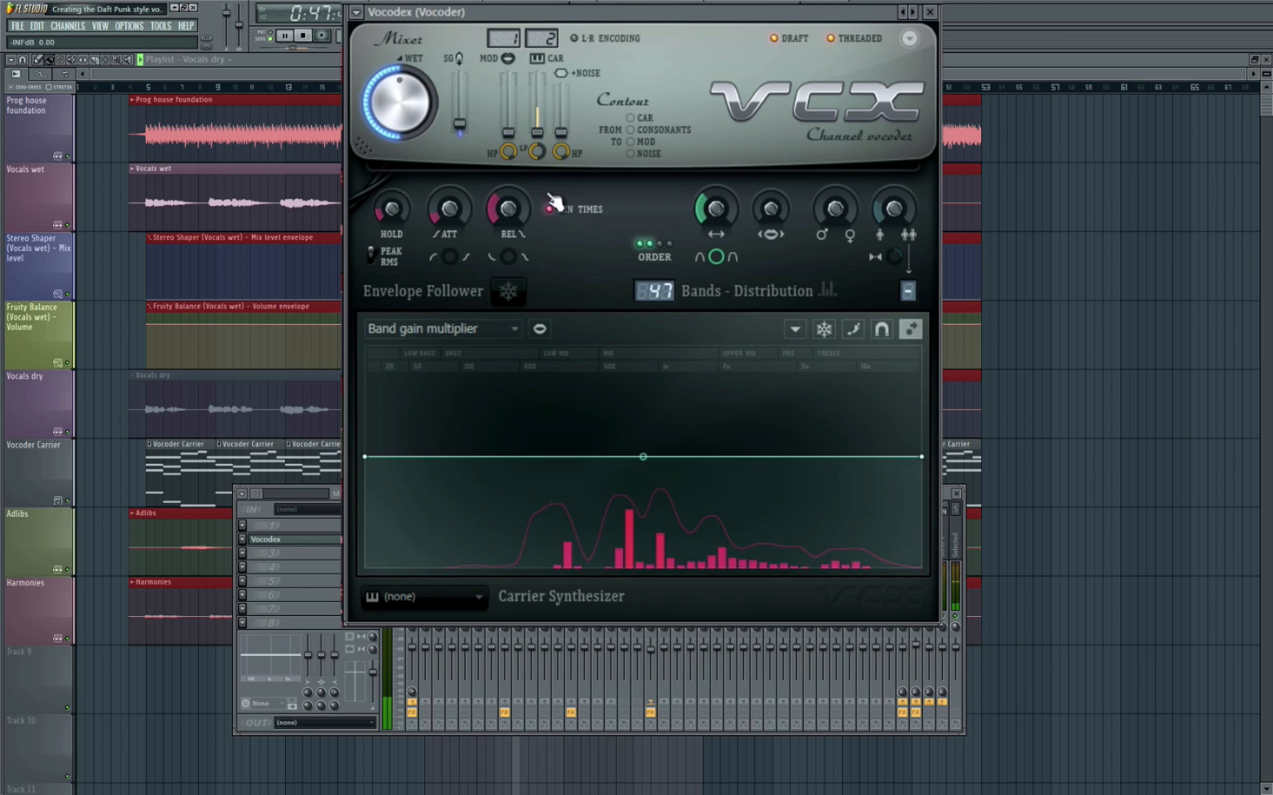
{"action": "key", "text": "space"}
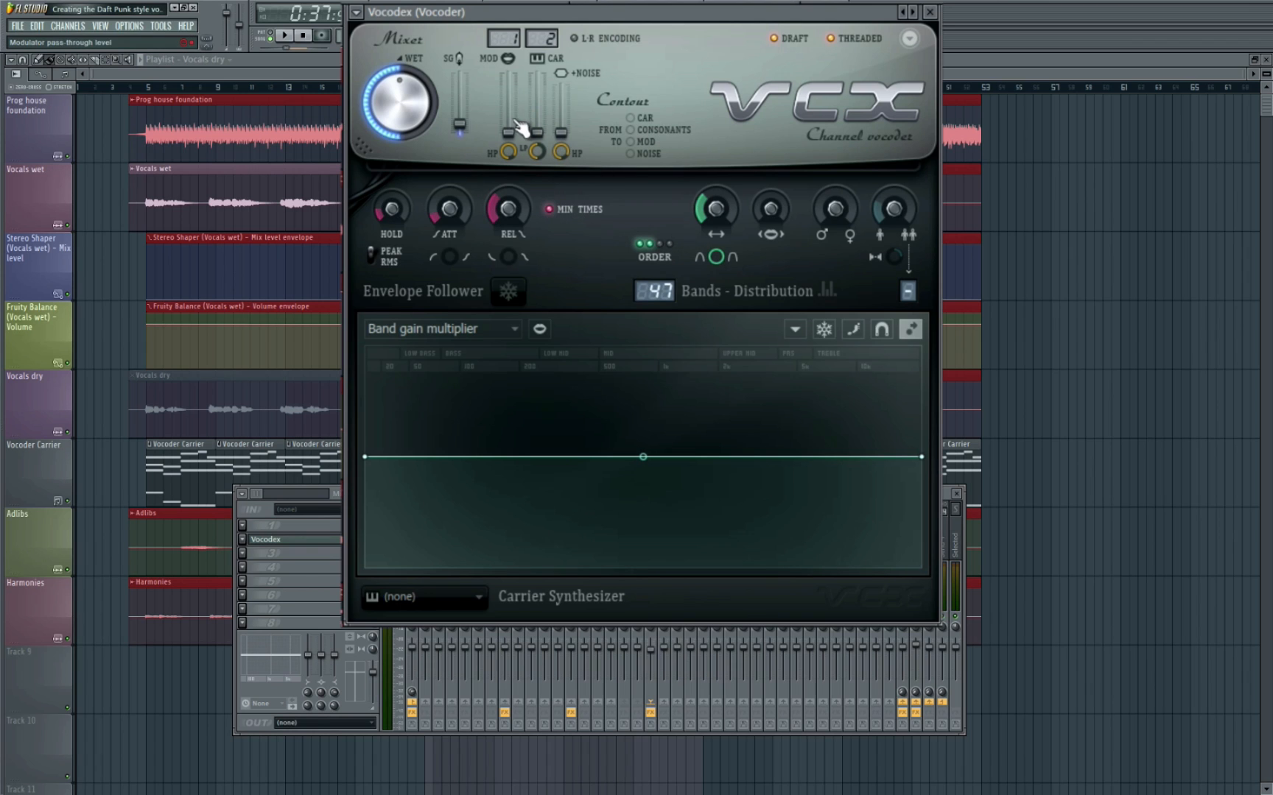
Step: Raise the modulator pass-through level to blend in the dry vocal and audition the result
{"action": "left_click_drag", "start_coordinate": [509, 134], "coordinate": [521, 46]}
{"action": "key", "text": "space"}
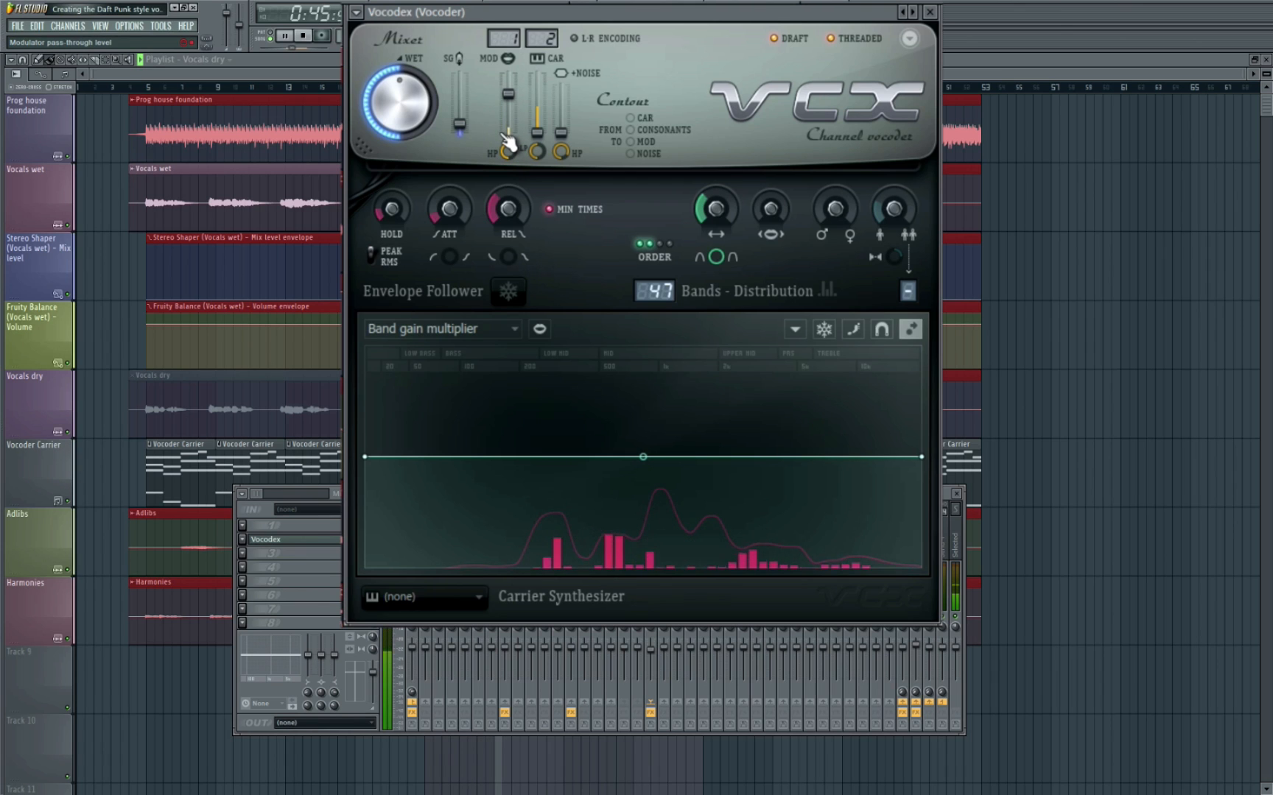
{"action": "key", "text": "space"}
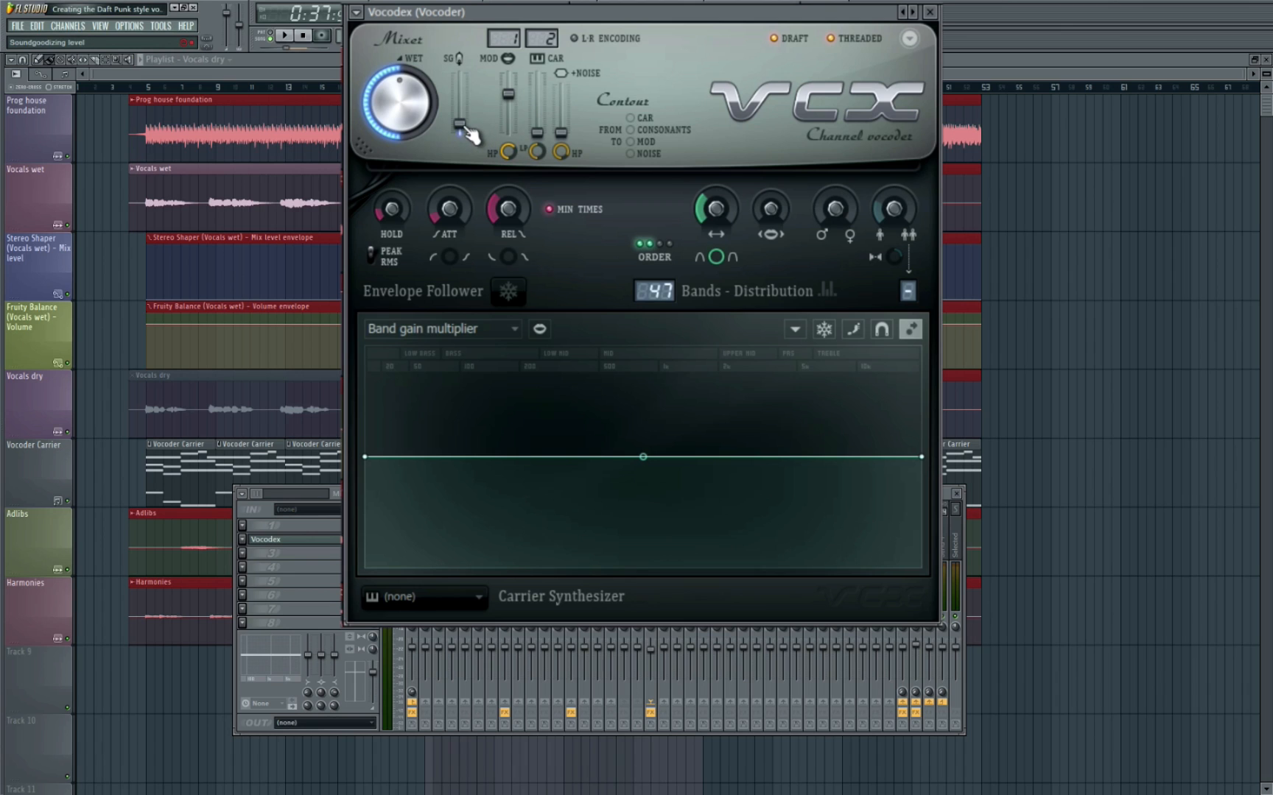
Step: Raise the soundgoodizing level to 69%, audition it, and reduce the level slightly
{"action": "left_click_drag", "start_coordinate": [460, 125], "coordinate": [485, 68]}
{"action": "key", "text": "space"}
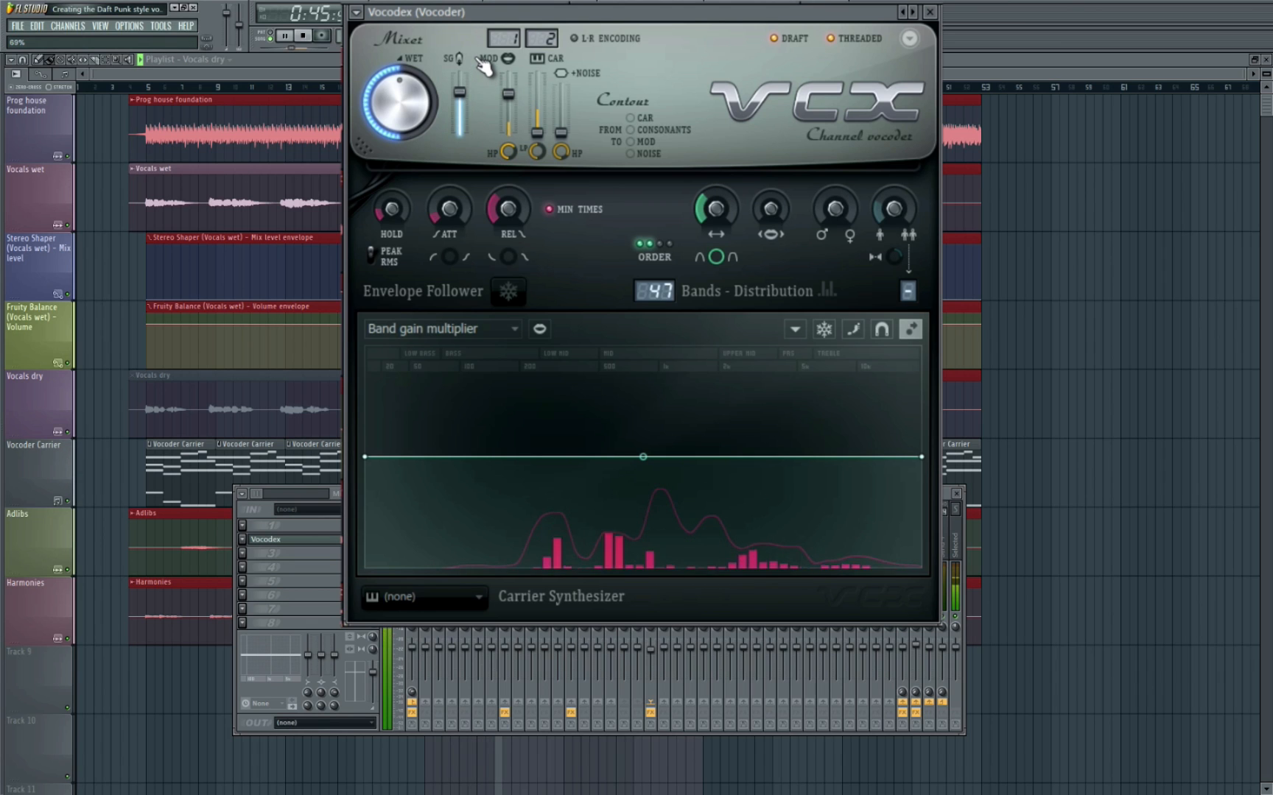
{"action": "key", "text": "space"}
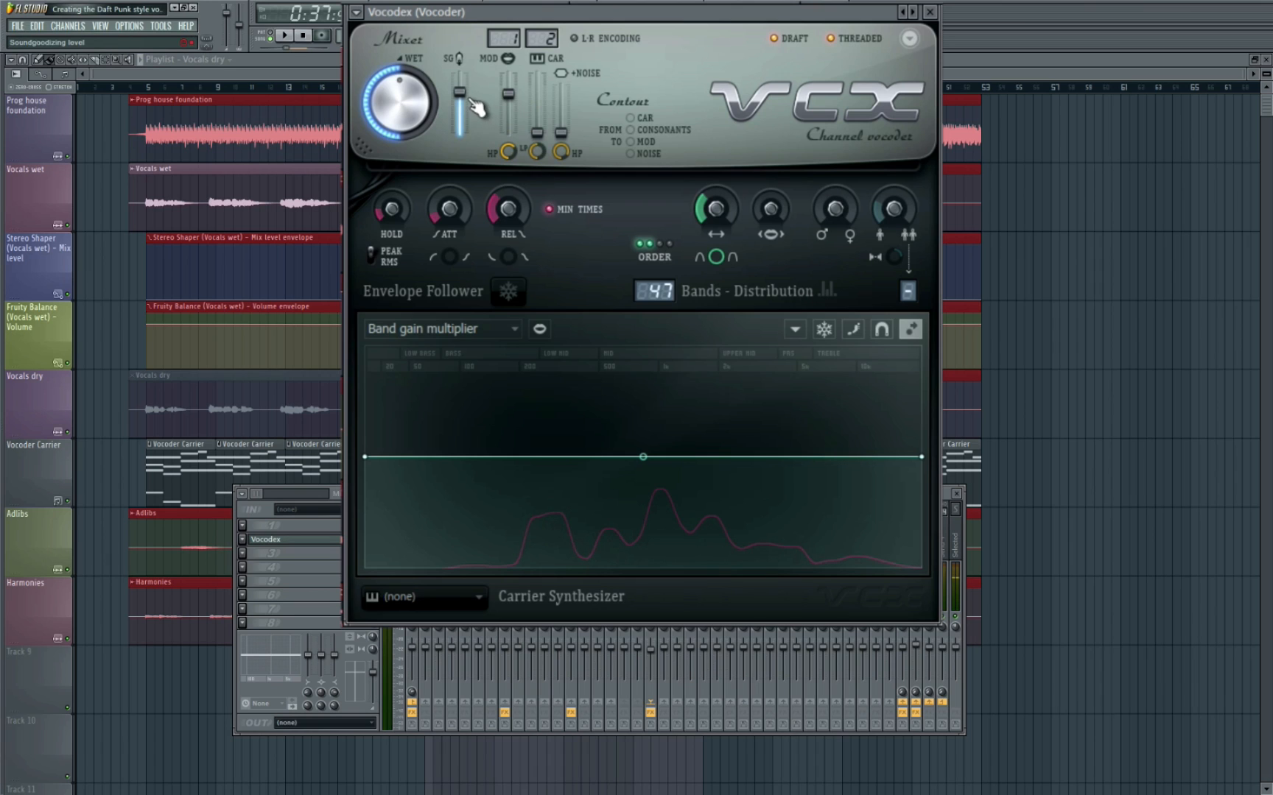
{"action": "mouse_move", "coordinate": [460, 92]}
{"action": "left_mouse_down"}
{"action": "mouse_move", "coordinate": [475, 118]}
{"action": "mouse_move", "coordinate": [469, 107]}
{"action": "left_mouse_up"}
Step: Audition the vocoder while shifting the modulator formant upward to about +748 cents, and return the shift to centre
{"action": "key", "text": "space"}
{"action": "left_click_drag", "start_coordinate": [836, 205], "coordinate": [878, 1]}
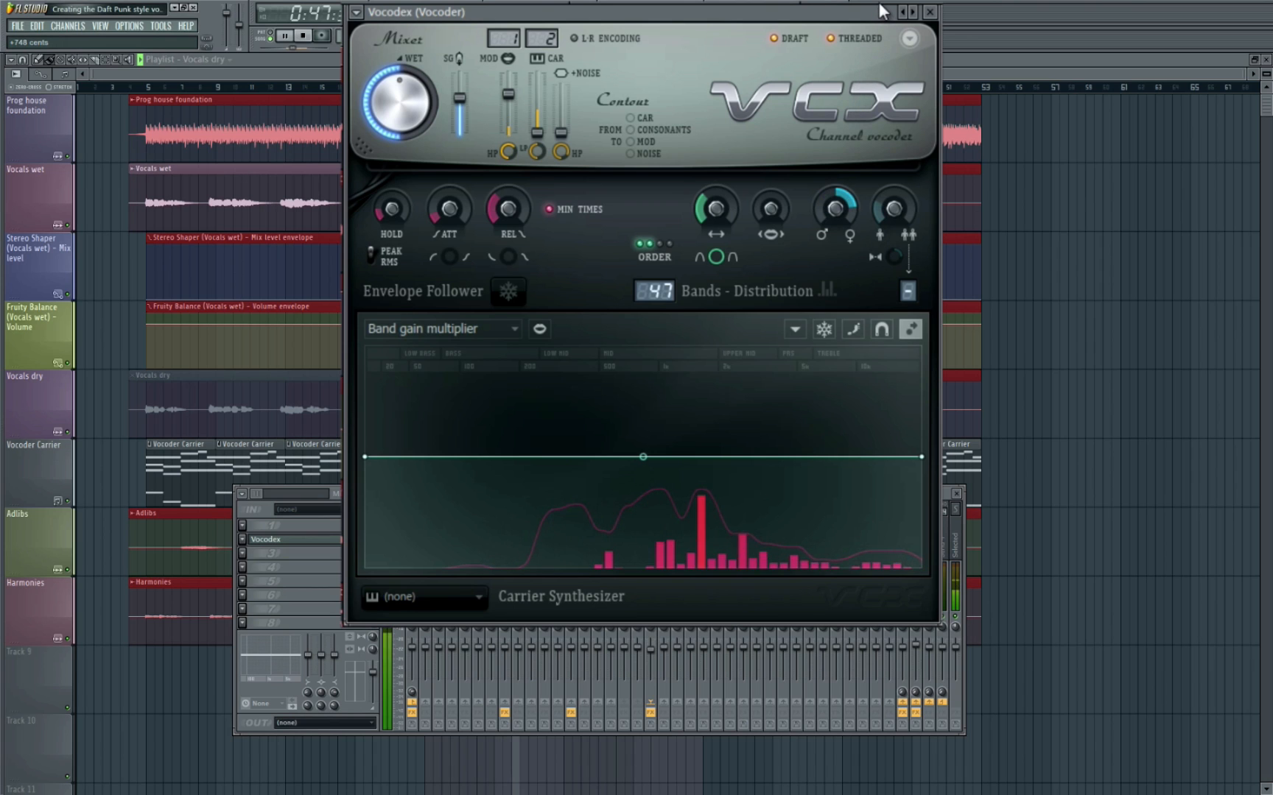
{"action": "left_click_drag", "start_coordinate": [871, 56], "coordinate": [875, 189]}
{"action": "key", "text": "space"}
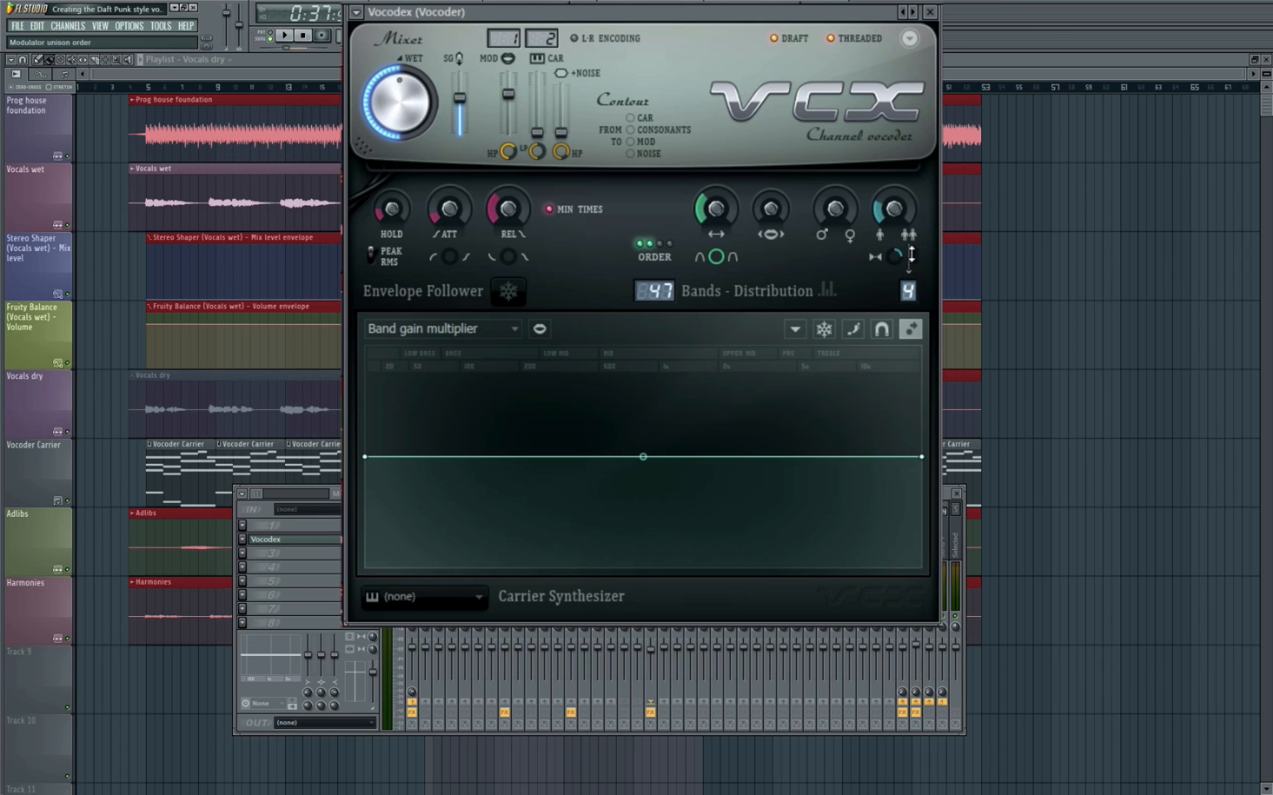
Step: Set the modulator unison order to 5 and audition it while sweeping the unison amount up and back to minimum
{"action": "key", "text": "space"}
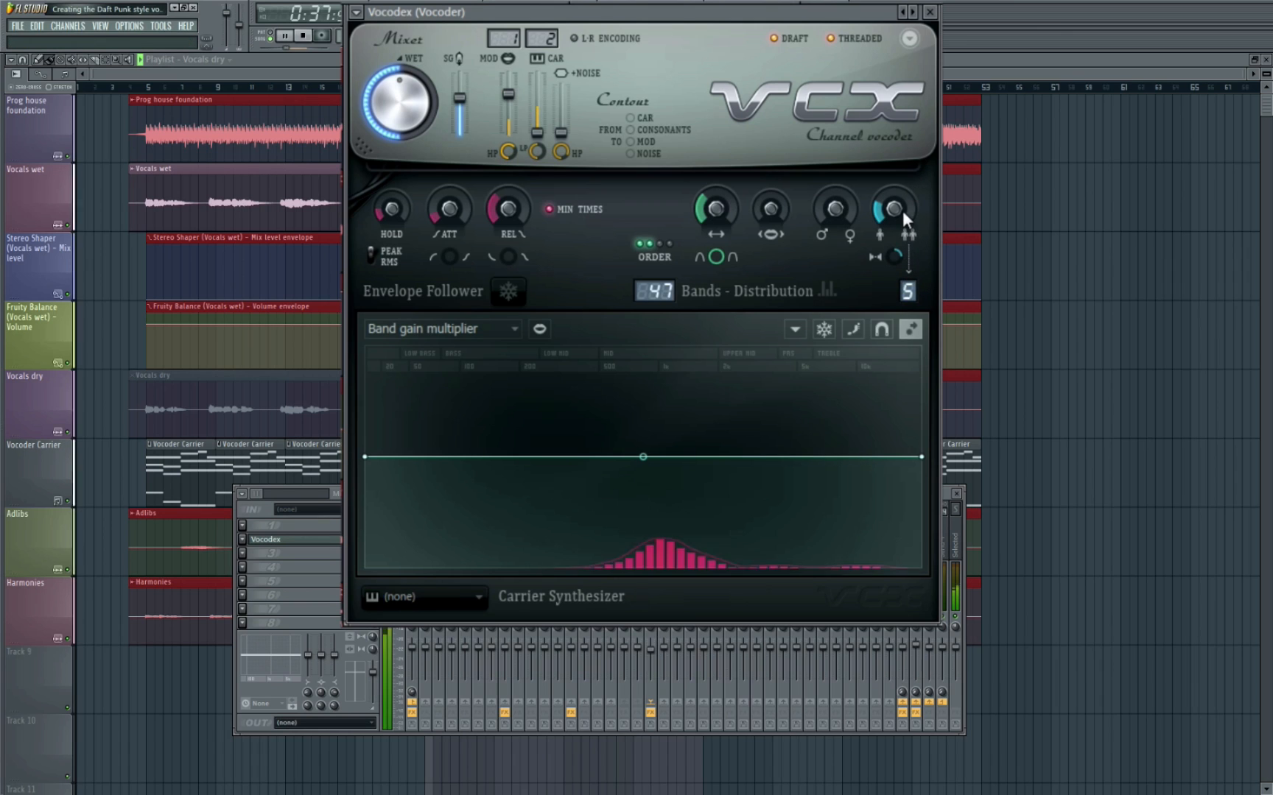
{"action": "left_click_drag", "start_coordinate": [896, 213], "coordinate": [865, 744]}
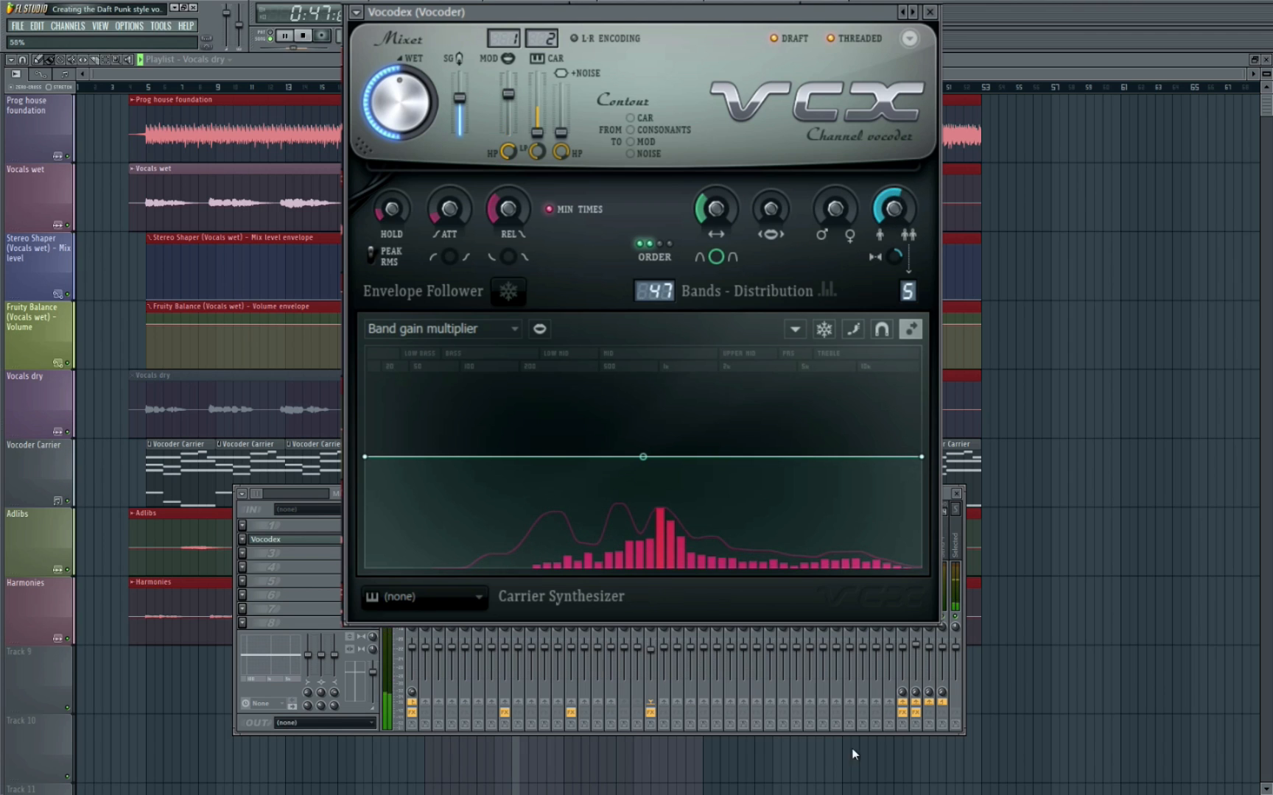
{"action": "key", "text": "space"}
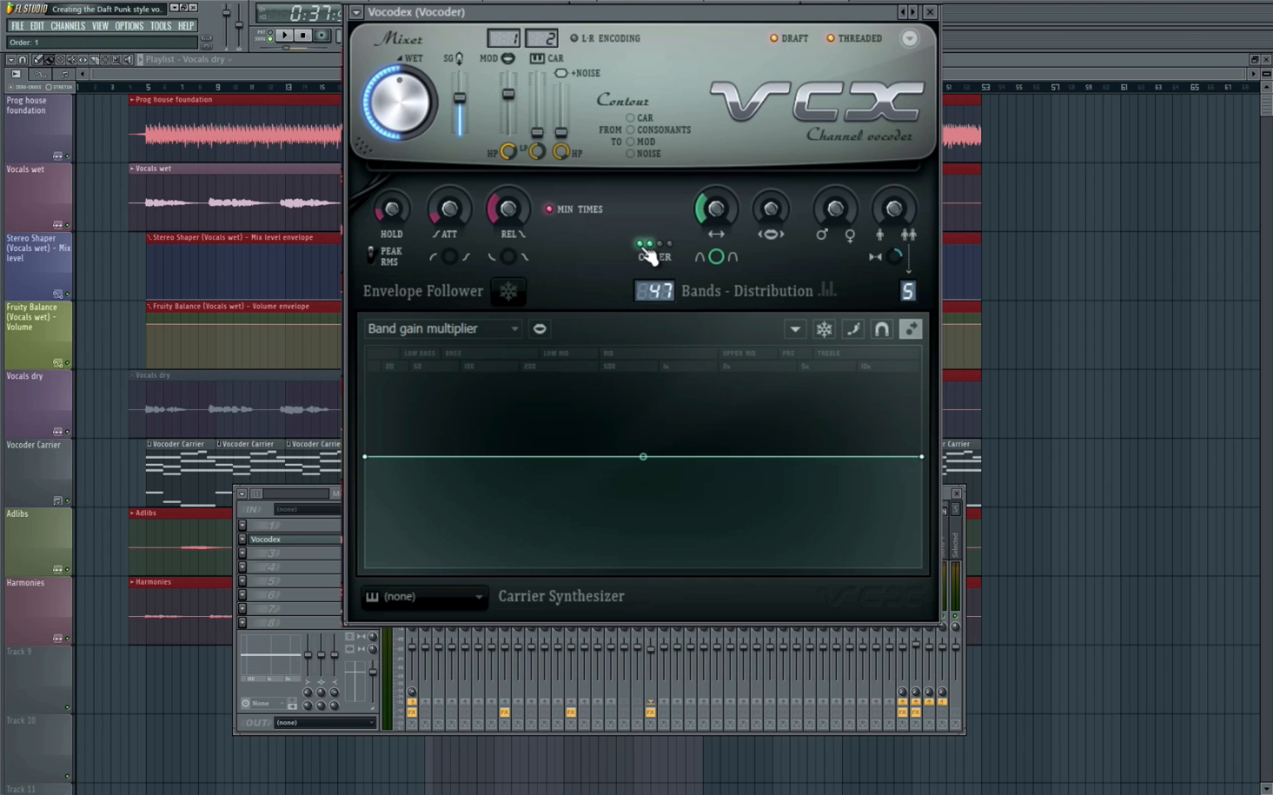
Step: Audition the vocoder at band filter orders 1 and 4 for comparison, and return the order to 2
{"action": "left_click_drag", "start_coordinate": [648, 254], "coordinate": [685, 254]}
{"action": "key", "text": "space"}
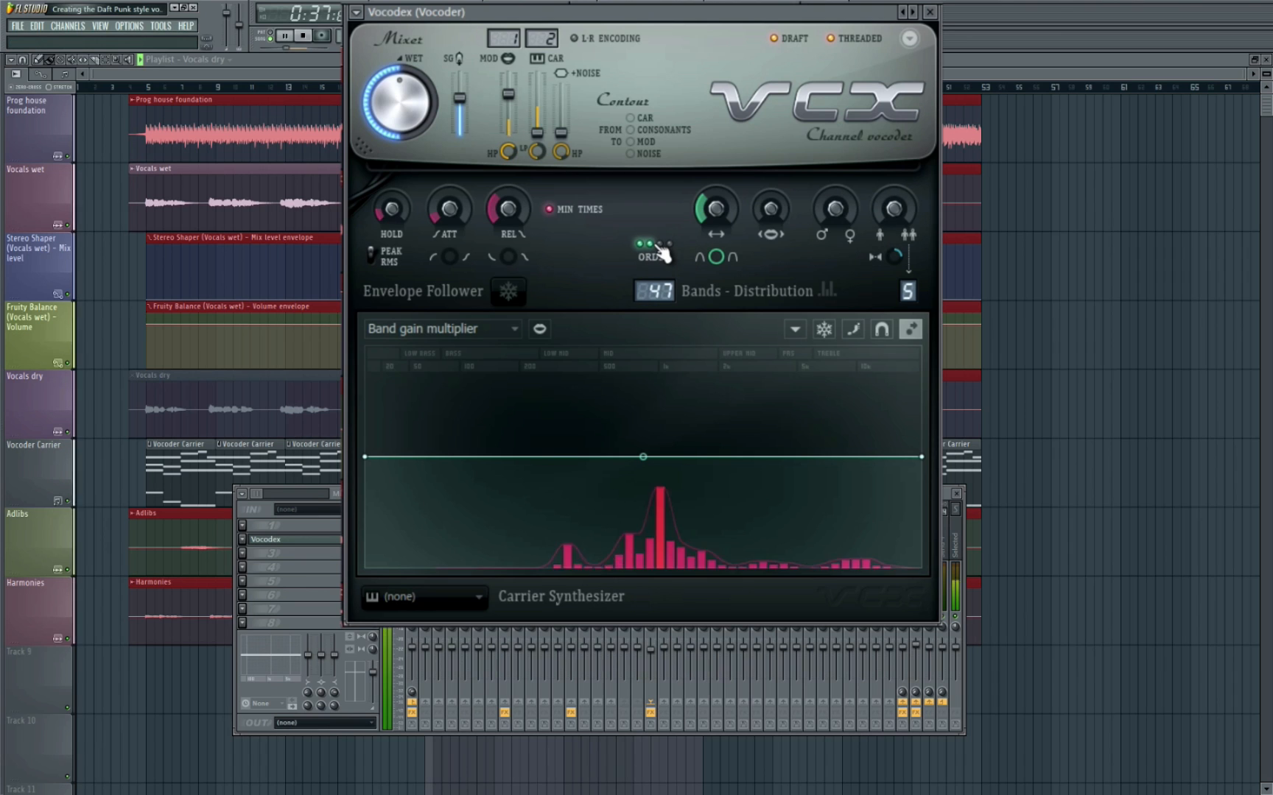
{"action": "left_click", "coordinate": [644, 247]}
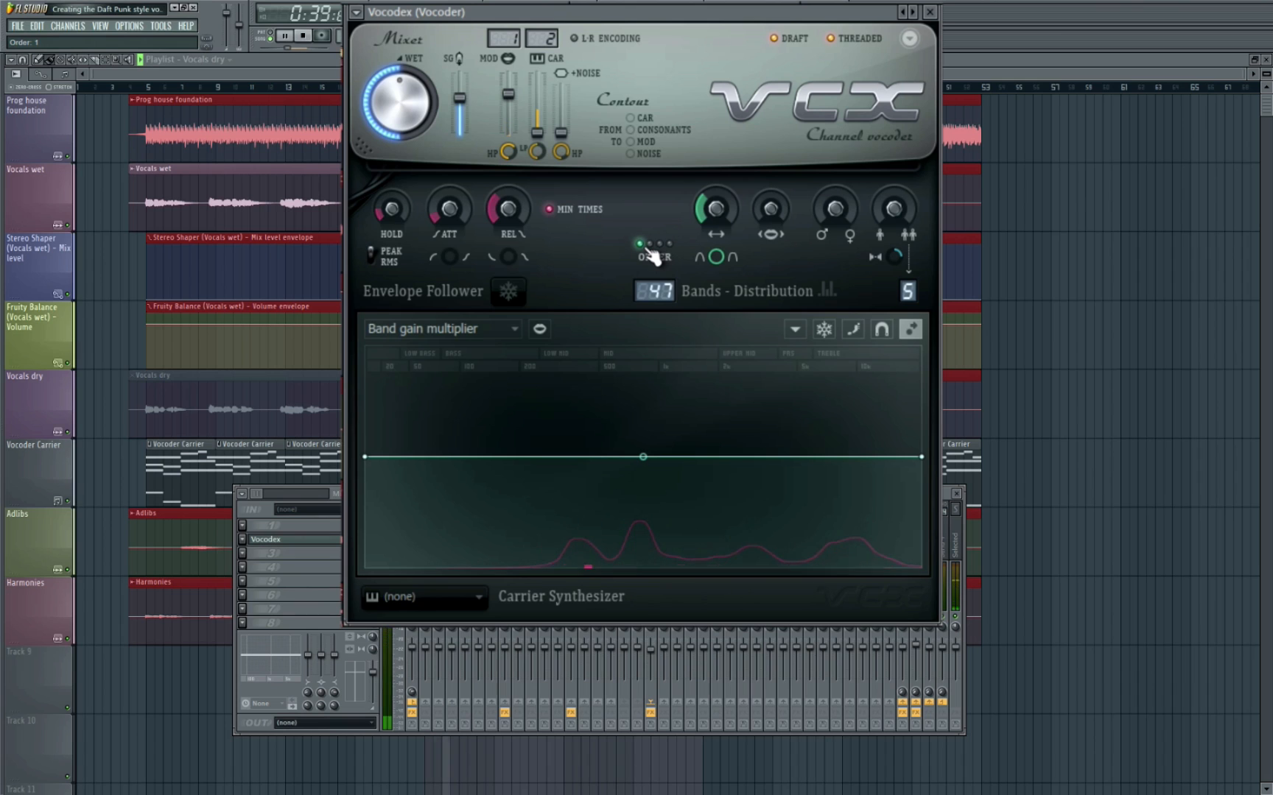
{"action": "left_click", "coordinate": [666, 250]}
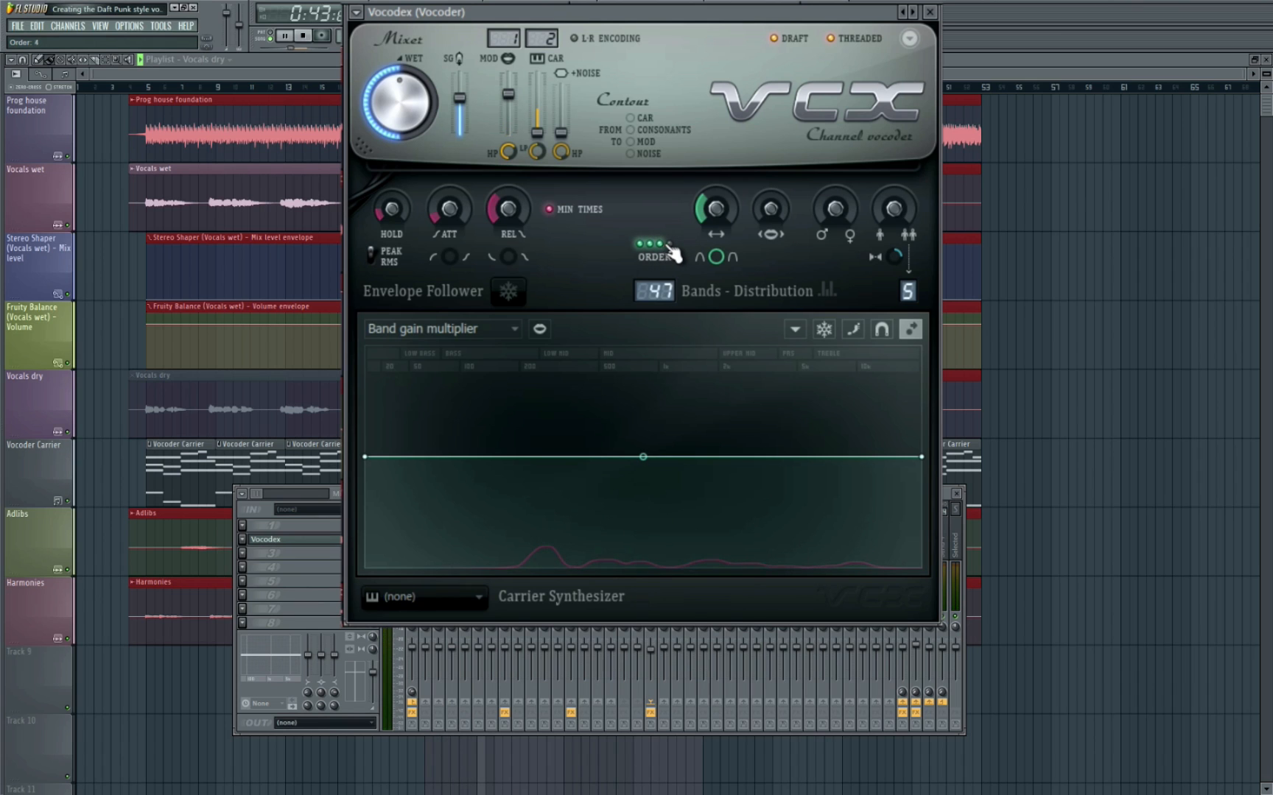
{"action": "left_click", "coordinate": [671, 246]}
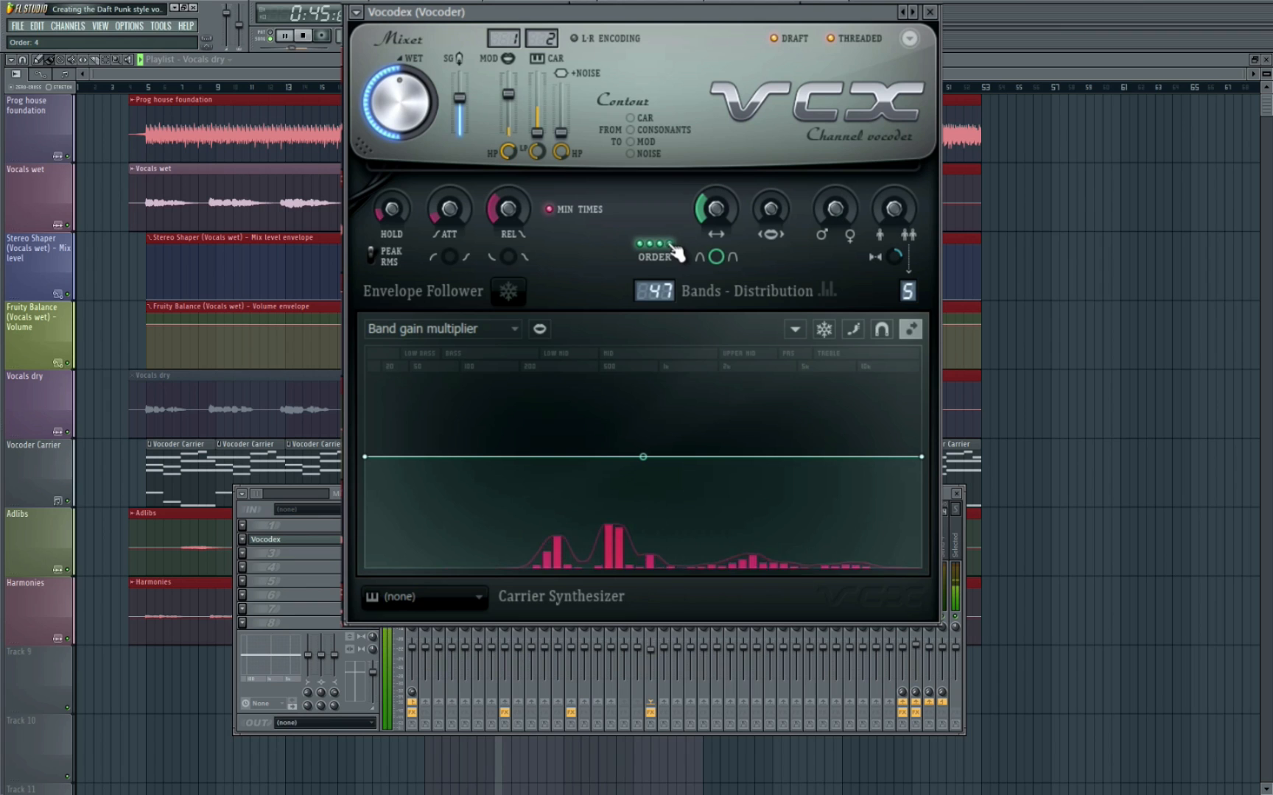
{"action": "left_click", "coordinate": [656, 248]}
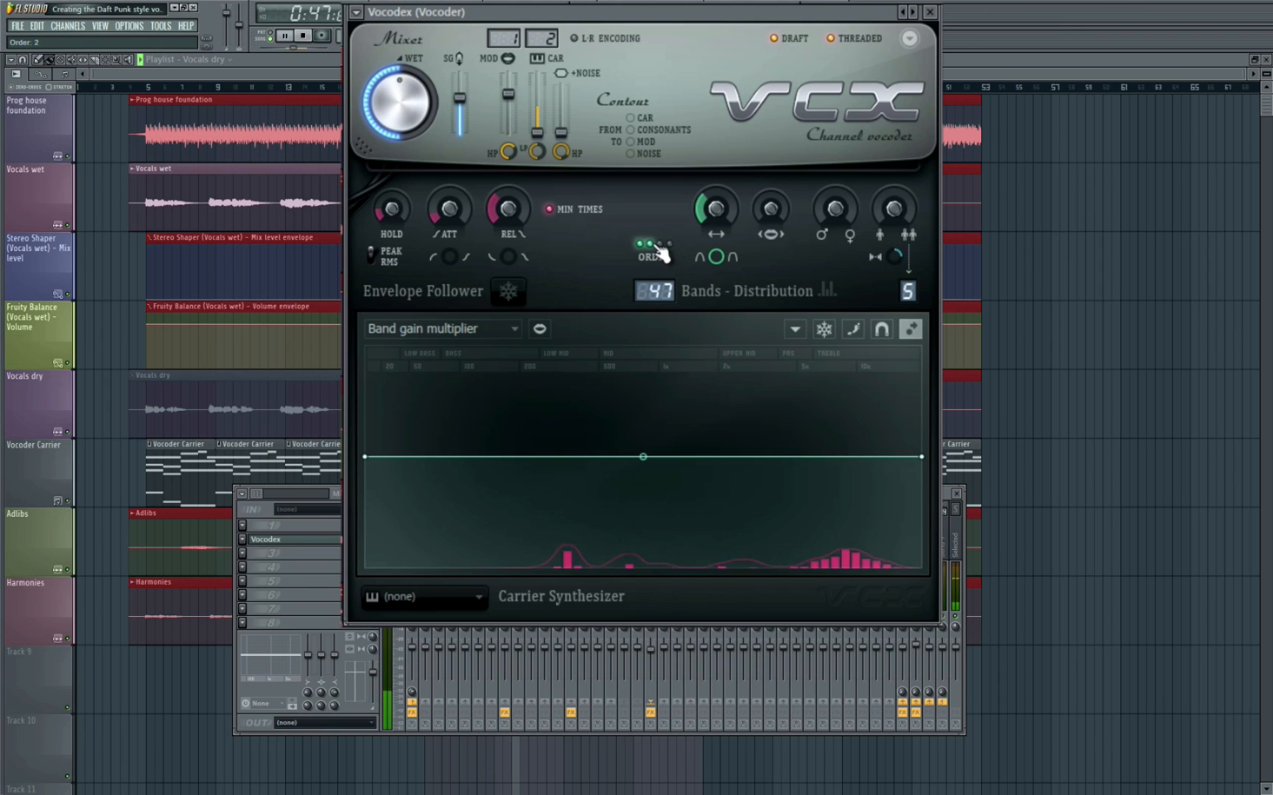
{"action": "key", "text": "space"}
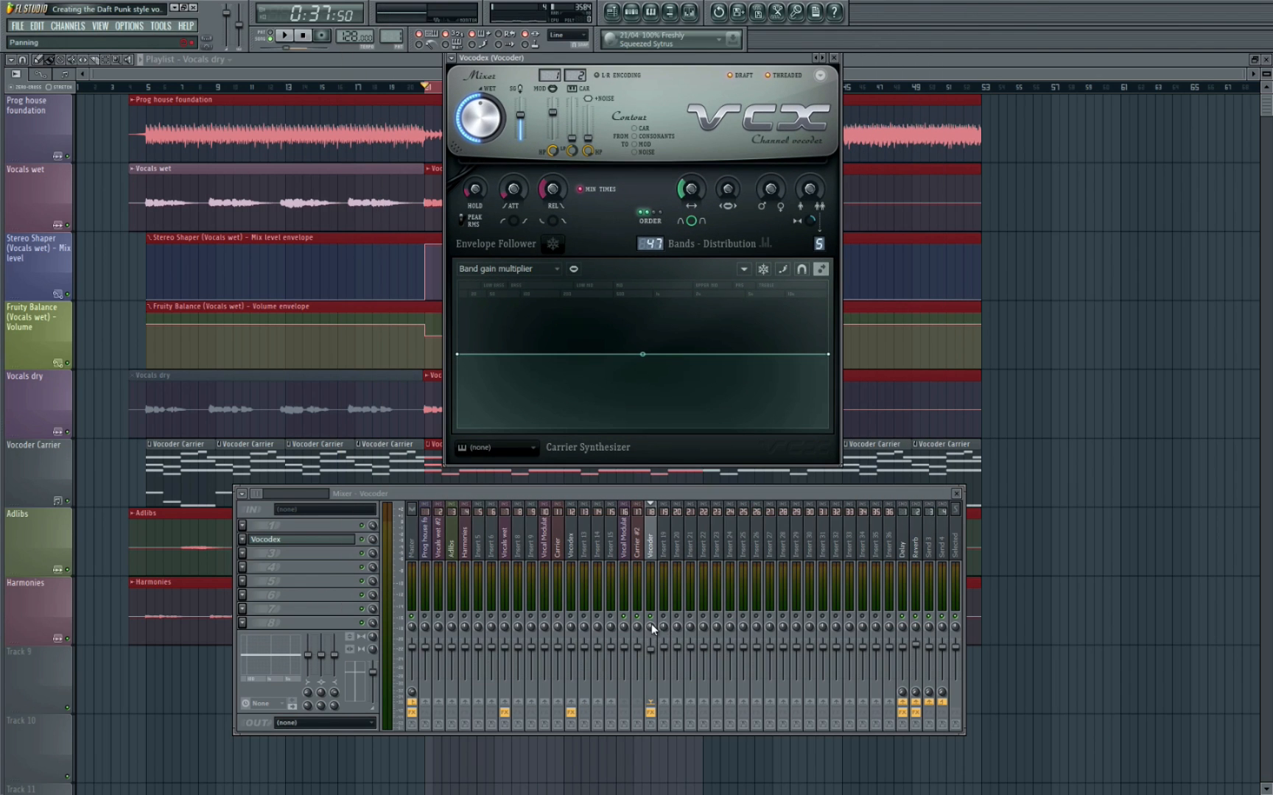
Step: Play the looped section to audition the vocoder within the full mix
{"action": "left_click", "coordinate": [658, 625]}
{"action": "key", "text": "space"}
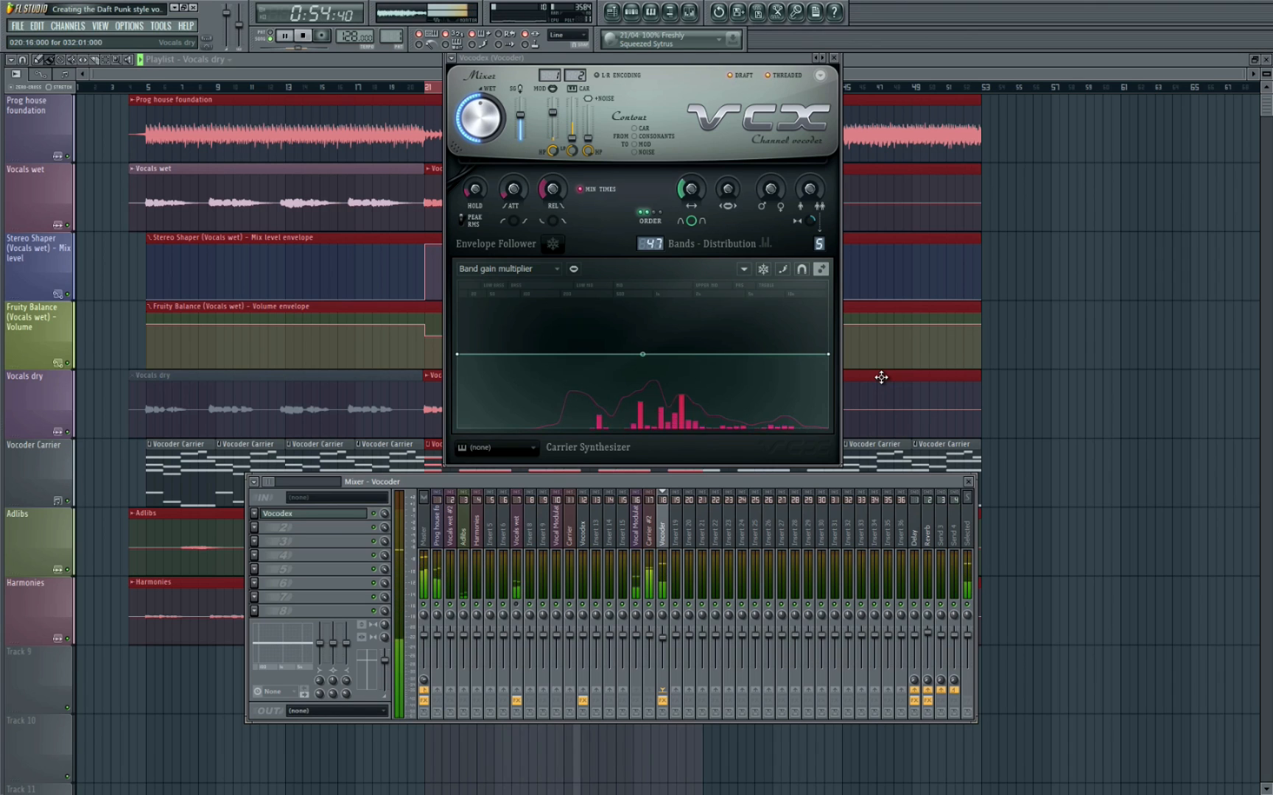
{"action": "key", "text": "space"}
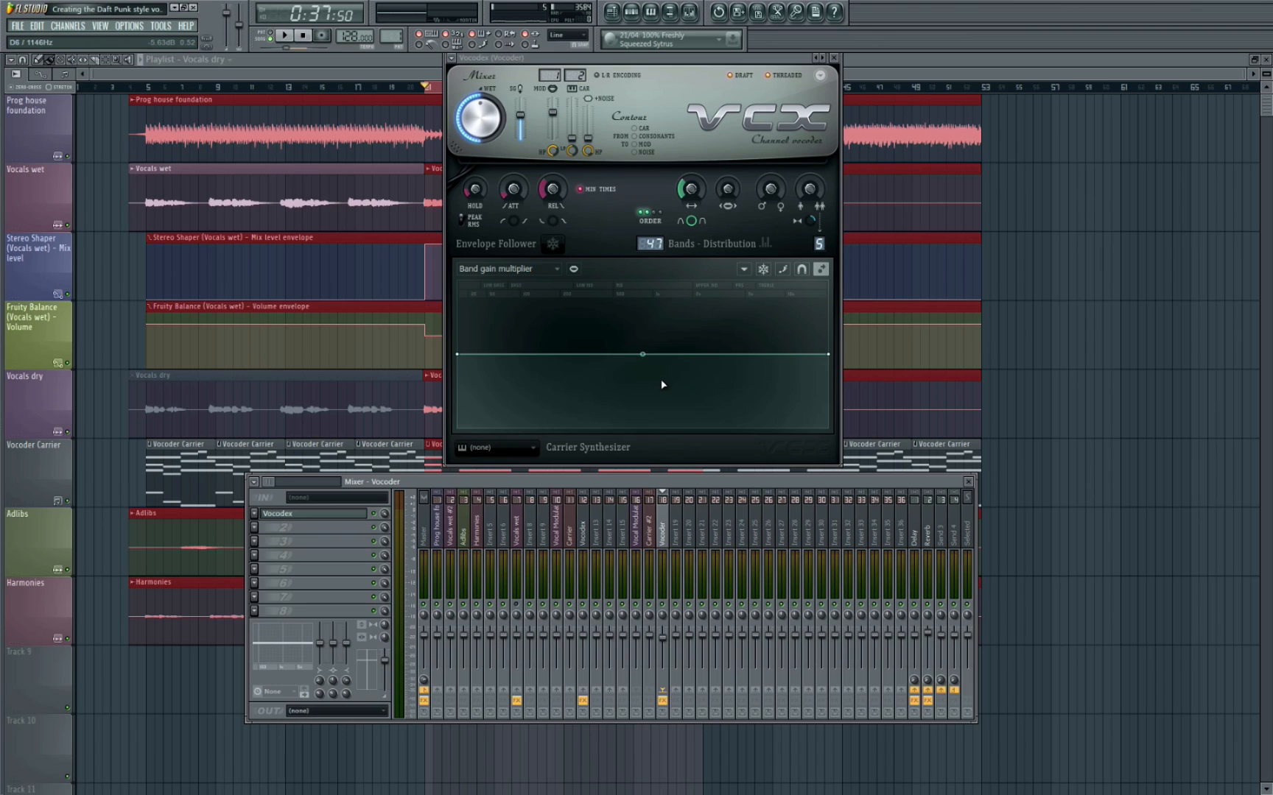
Step: Add VBC FG-Red to effect slot 2 of the Vocoder mixer track and set its threshold to -16.5 dB while auditioning
{"action": "left_click", "coordinate": [285, 538]}
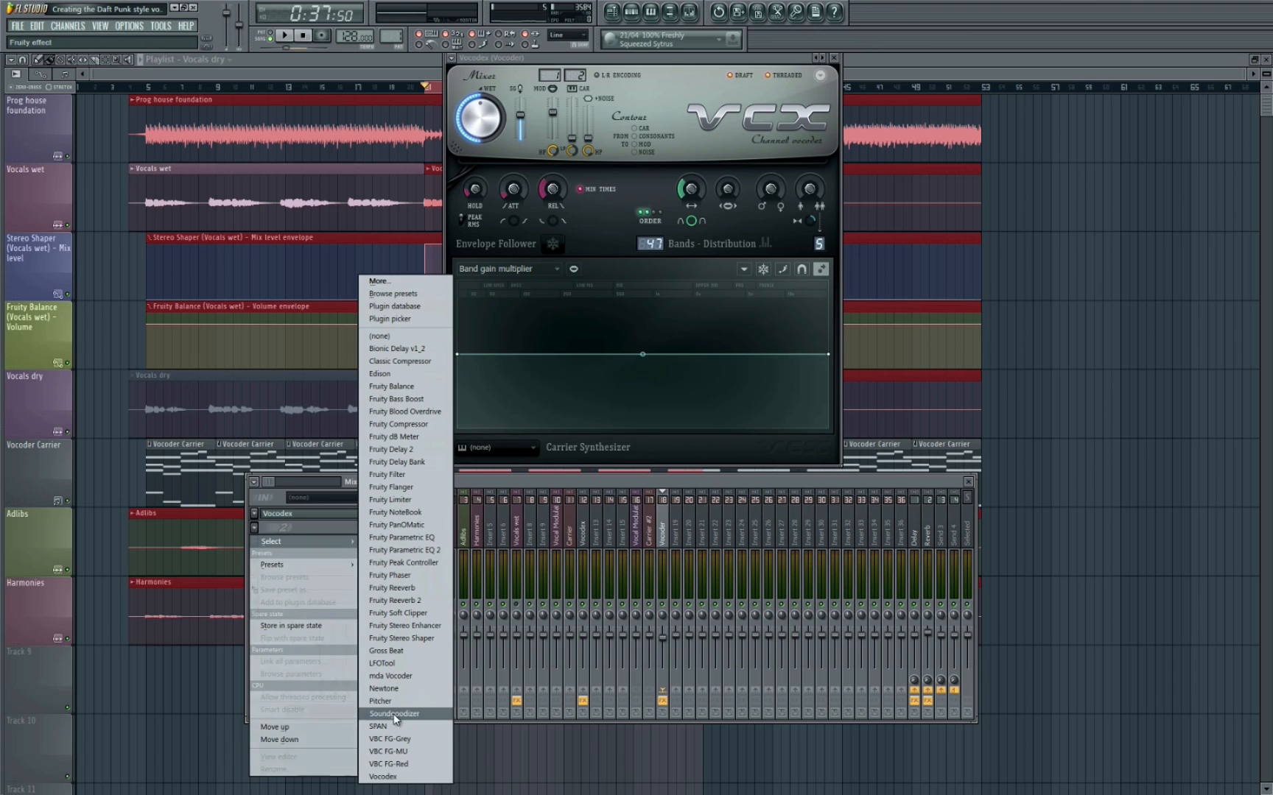
{"action": "left_click", "coordinate": [419, 762]}
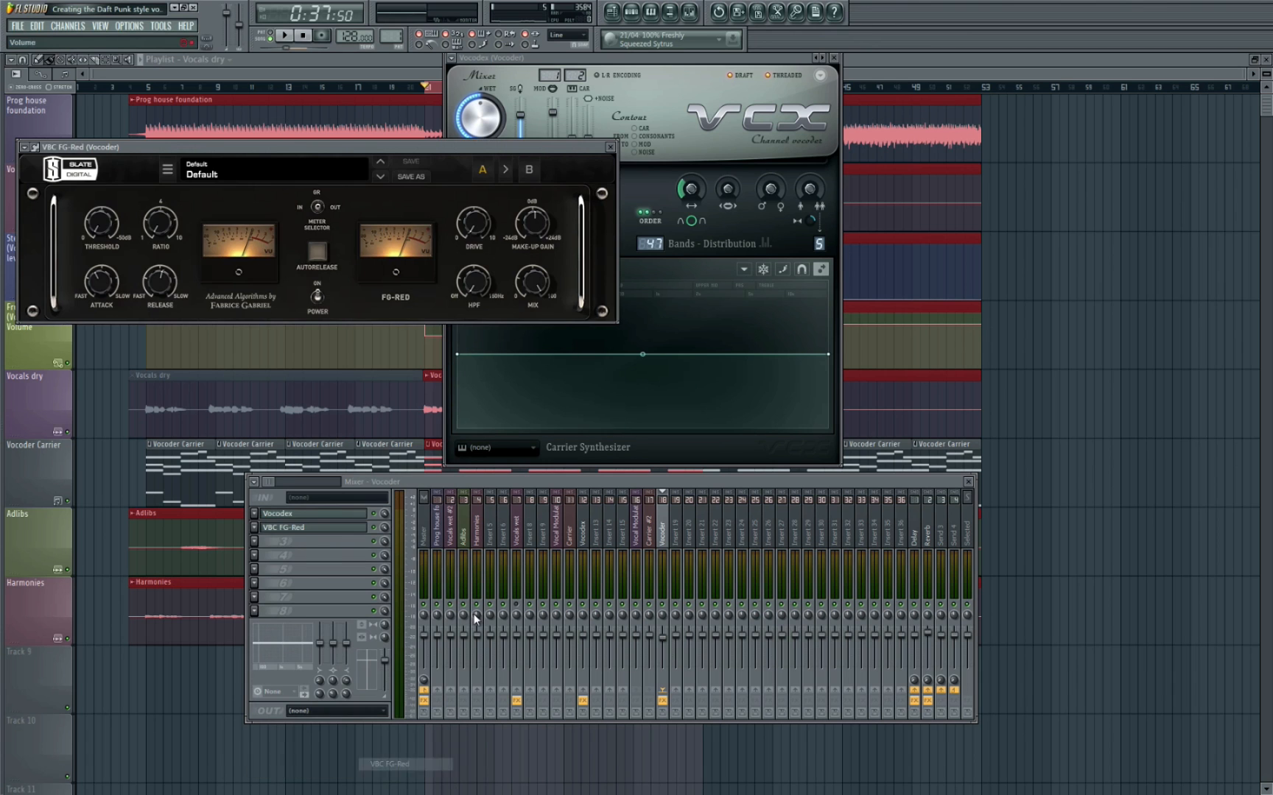
{"action": "left_click_drag", "start_coordinate": [349, 148], "coordinate": [705, 309]}
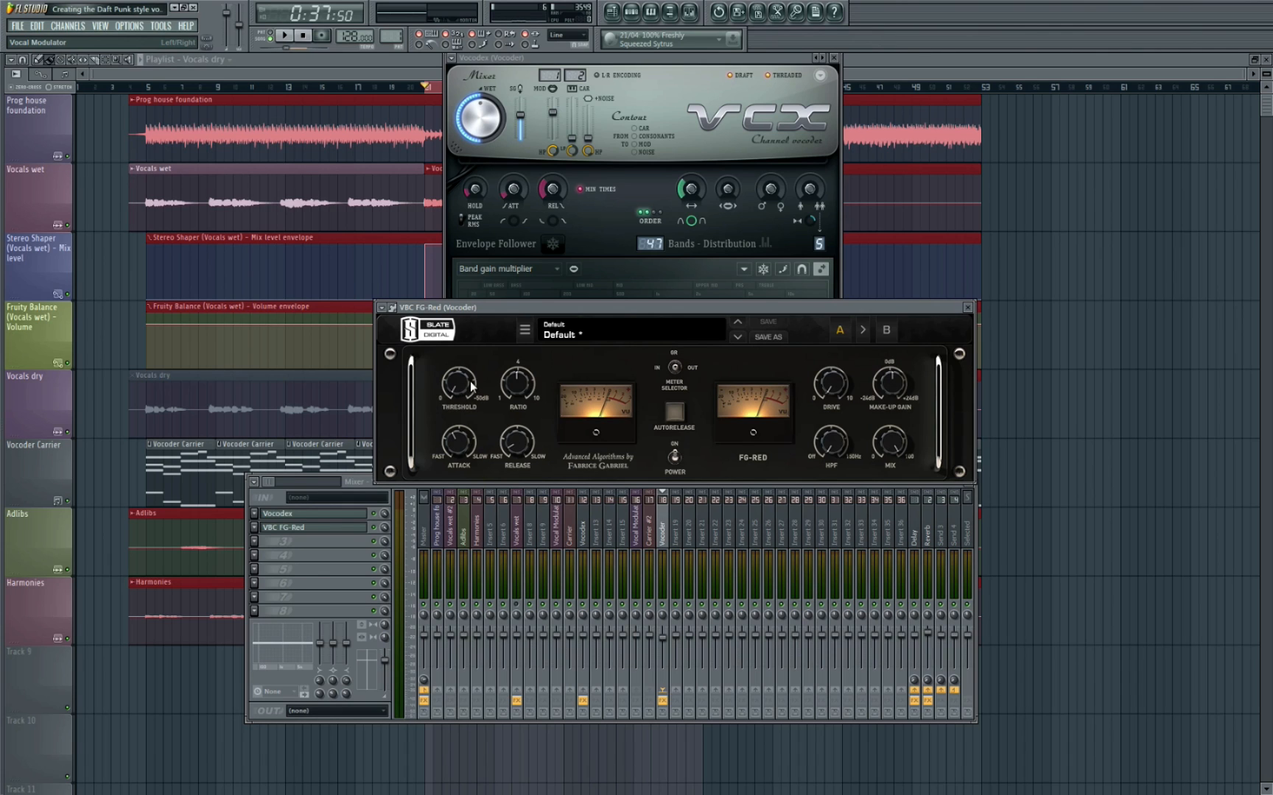
{"action": "key", "text": "space"}
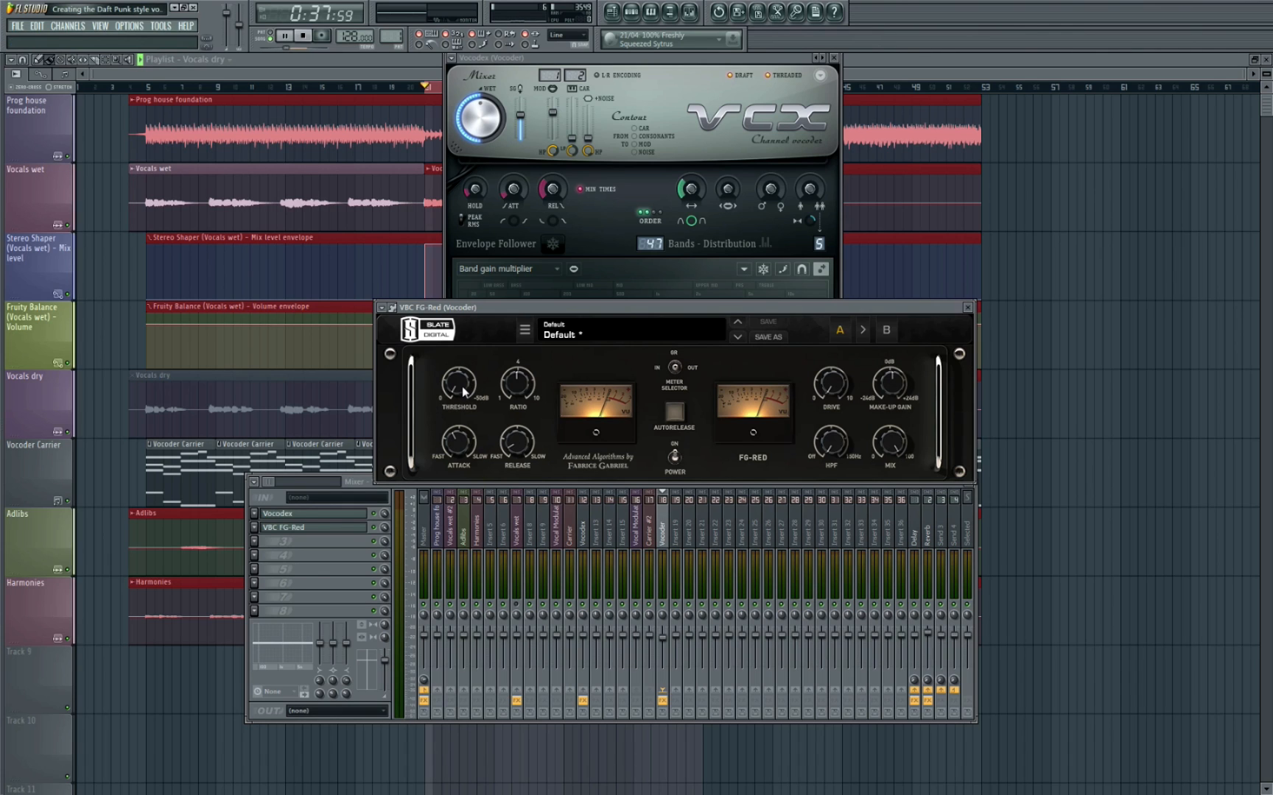
{"action": "mouse_move", "coordinate": [462, 386]}
{"action": "left_mouse_down"}
{"action": "mouse_move", "coordinate": [470, 321]}
{"action": "mouse_move", "coordinate": [463, 379]}
{"action": "left_mouse_up"}
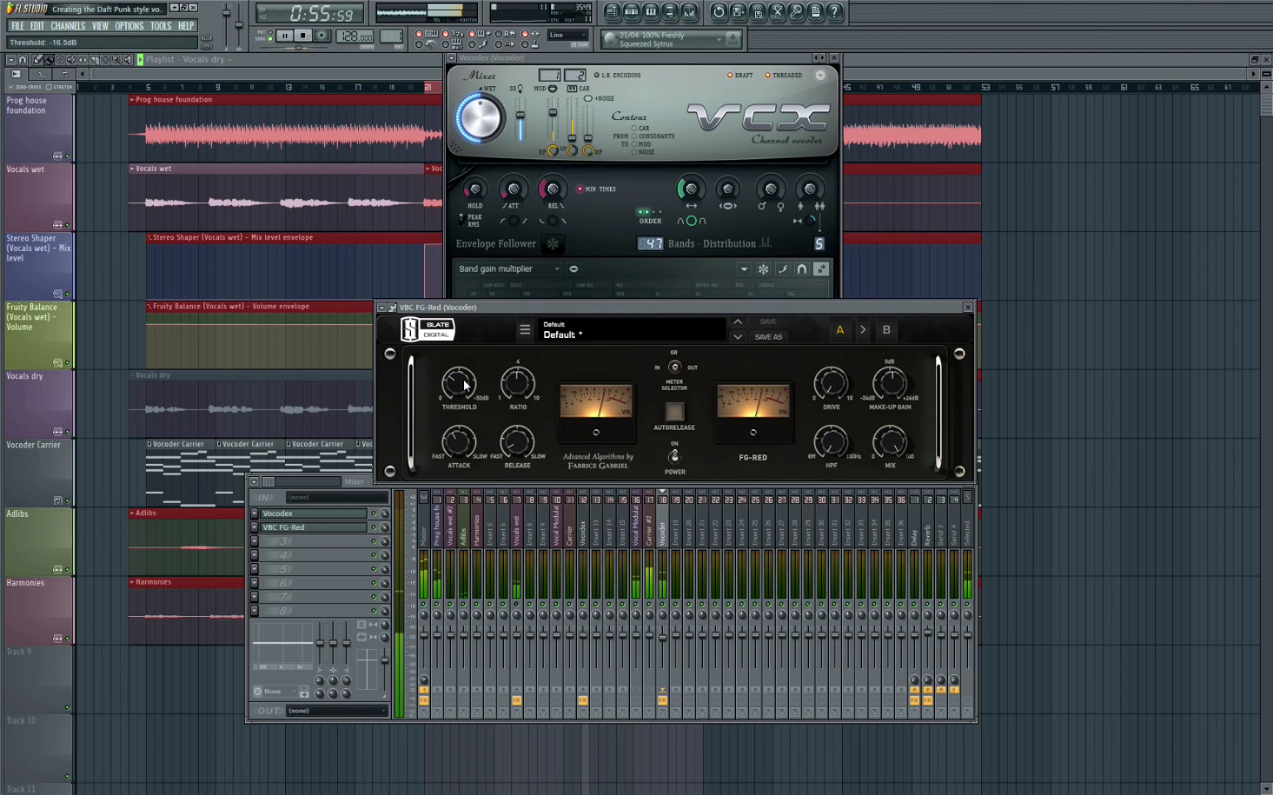
{"action": "key", "text": "space"}
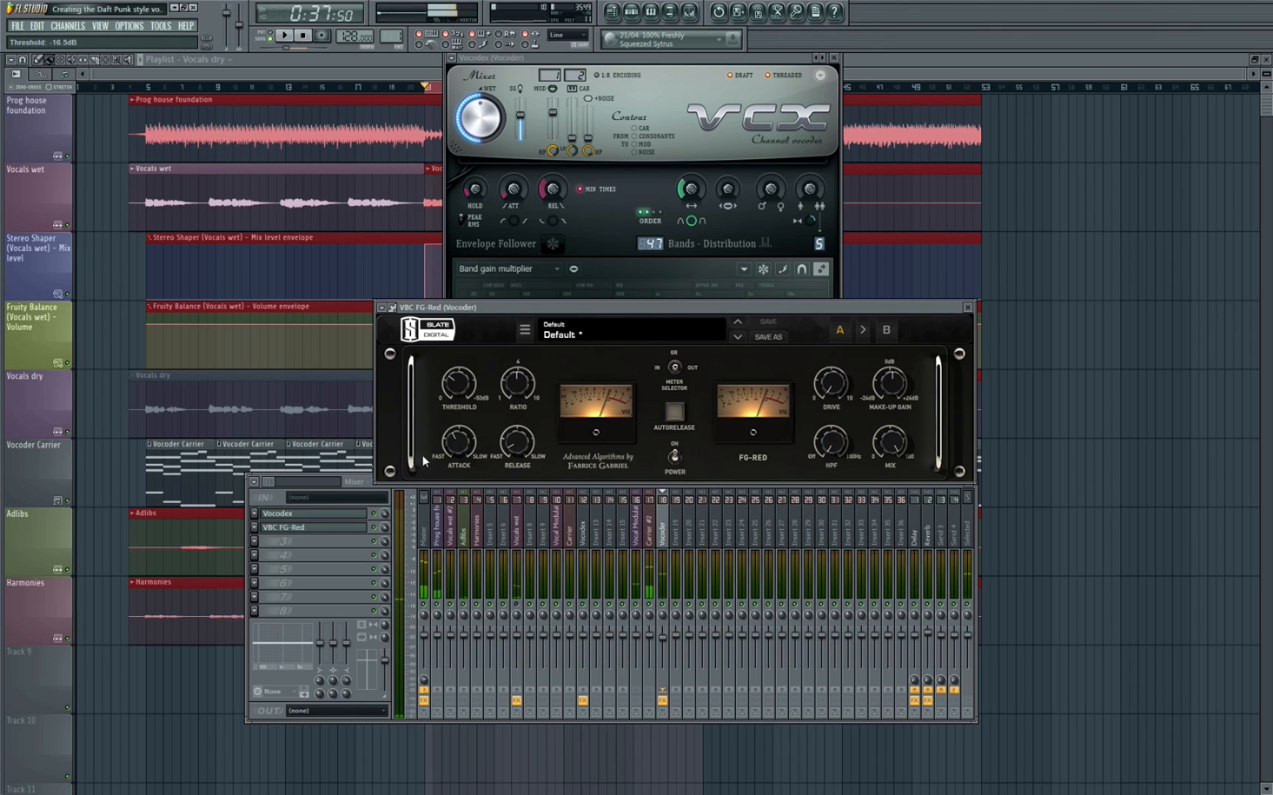
Step: Add VBC FG-Grey to effect slot 3 of the Vocoder mixer track and place its window above FG-Red
{"action": "left_click", "coordinate": [316, 554]}
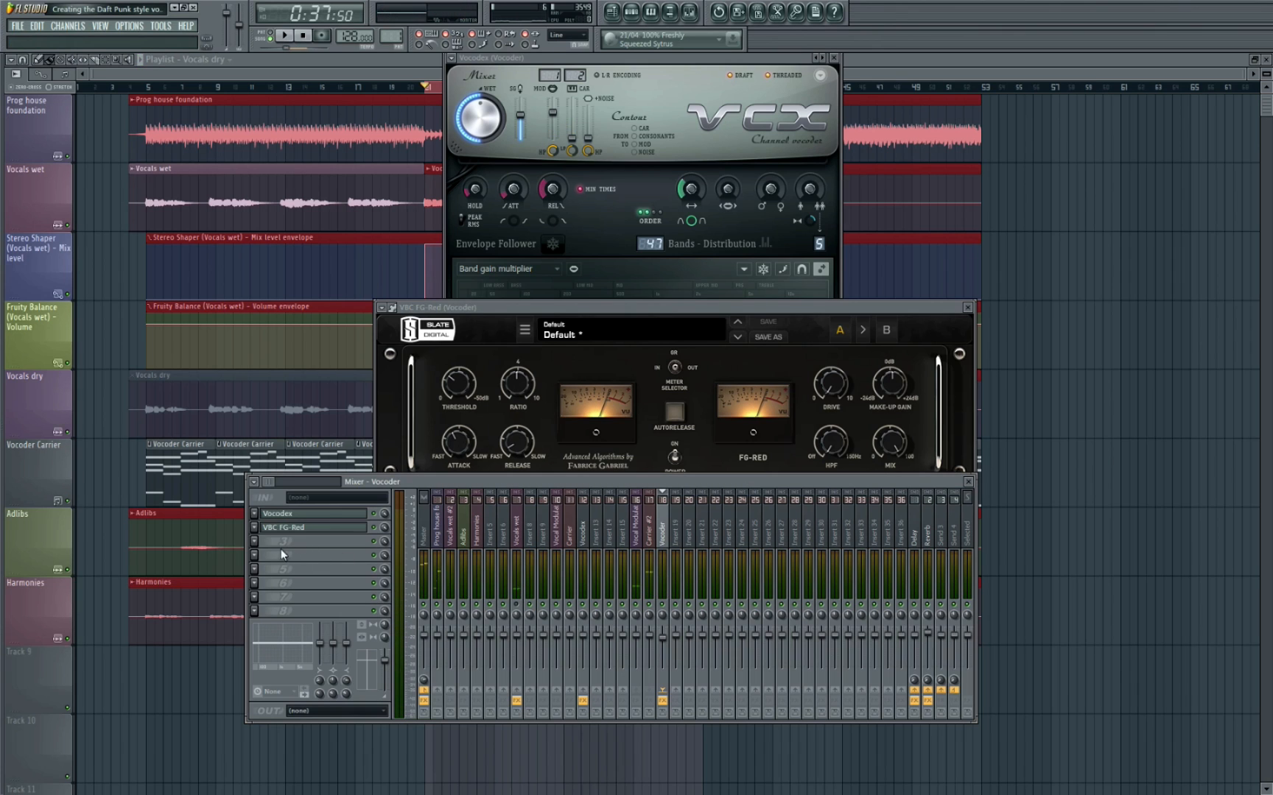
{"action": "left_click", "coordinate": [259, 545]}
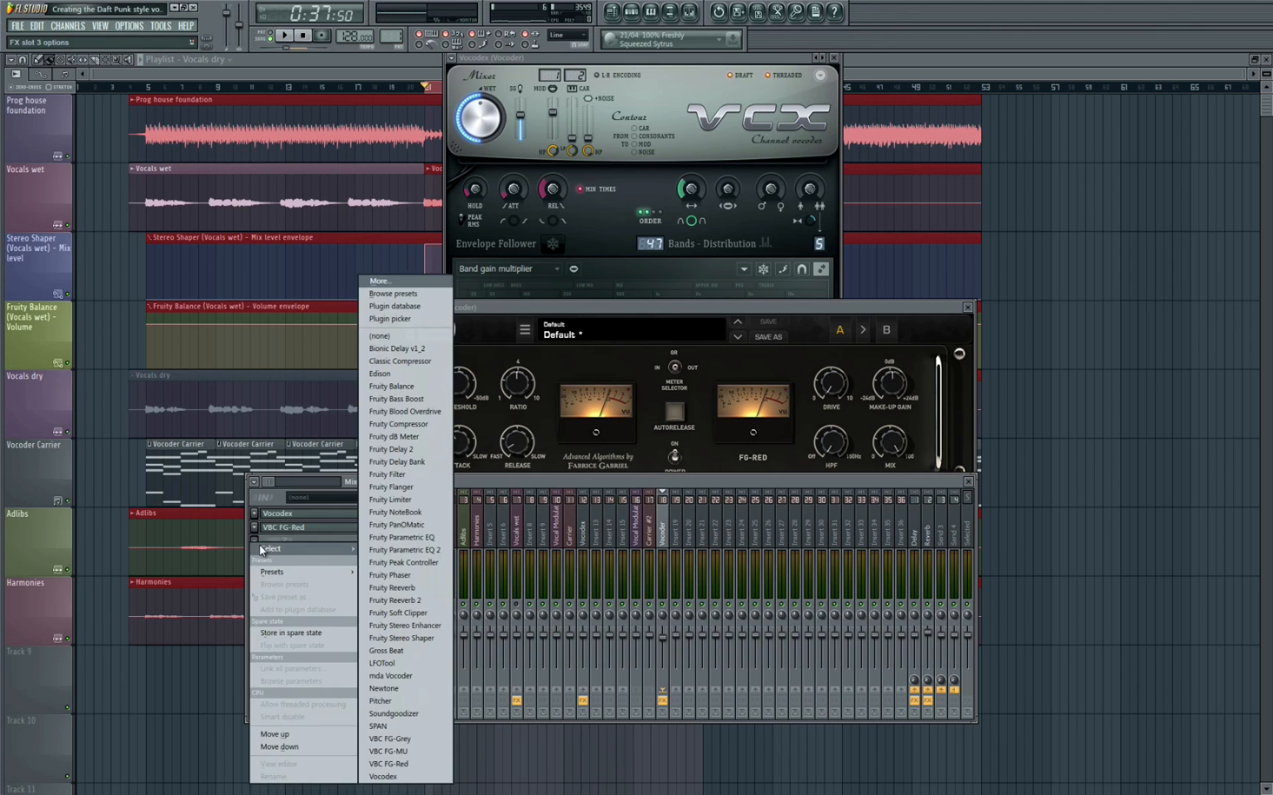
{"action": "left_click", "coordinate": [390, 736]}
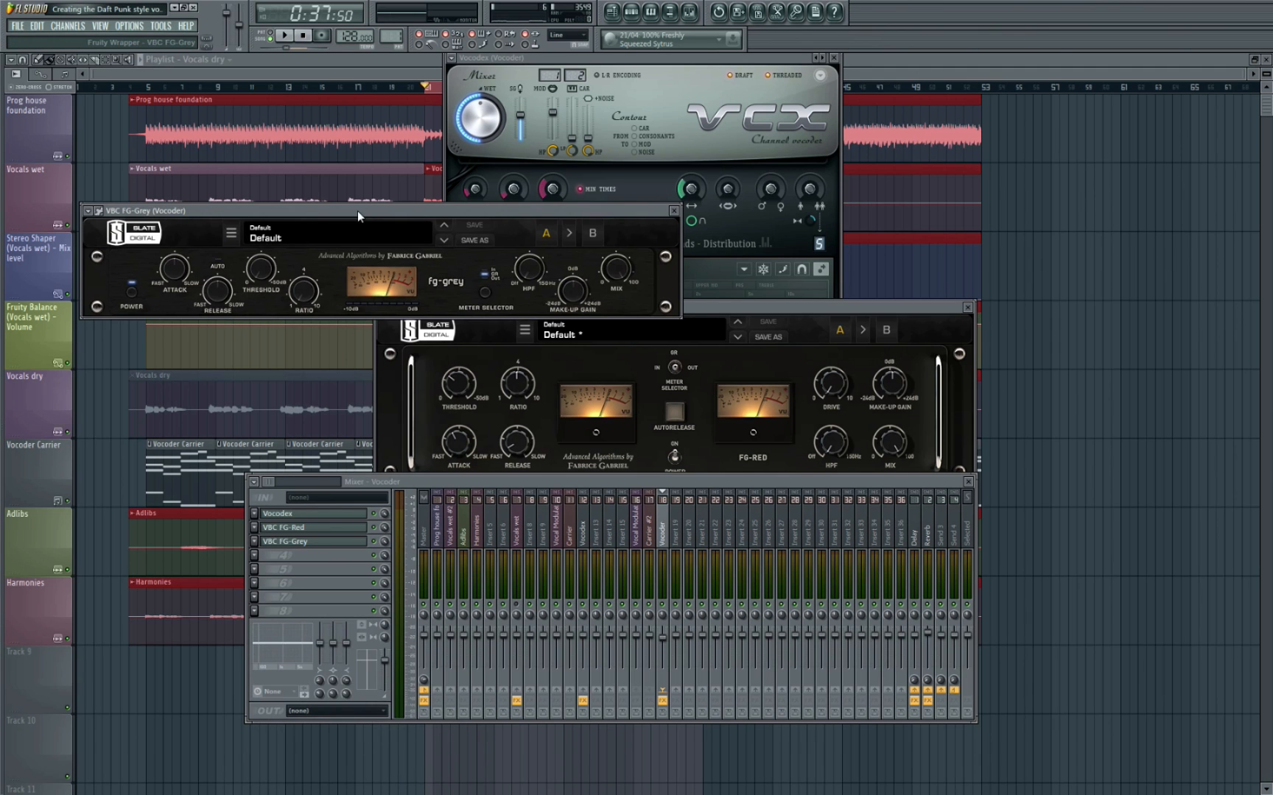
{"action": "left_click_drag", "start_coordinate": [357, 211], "coordinate": [656, 190]}
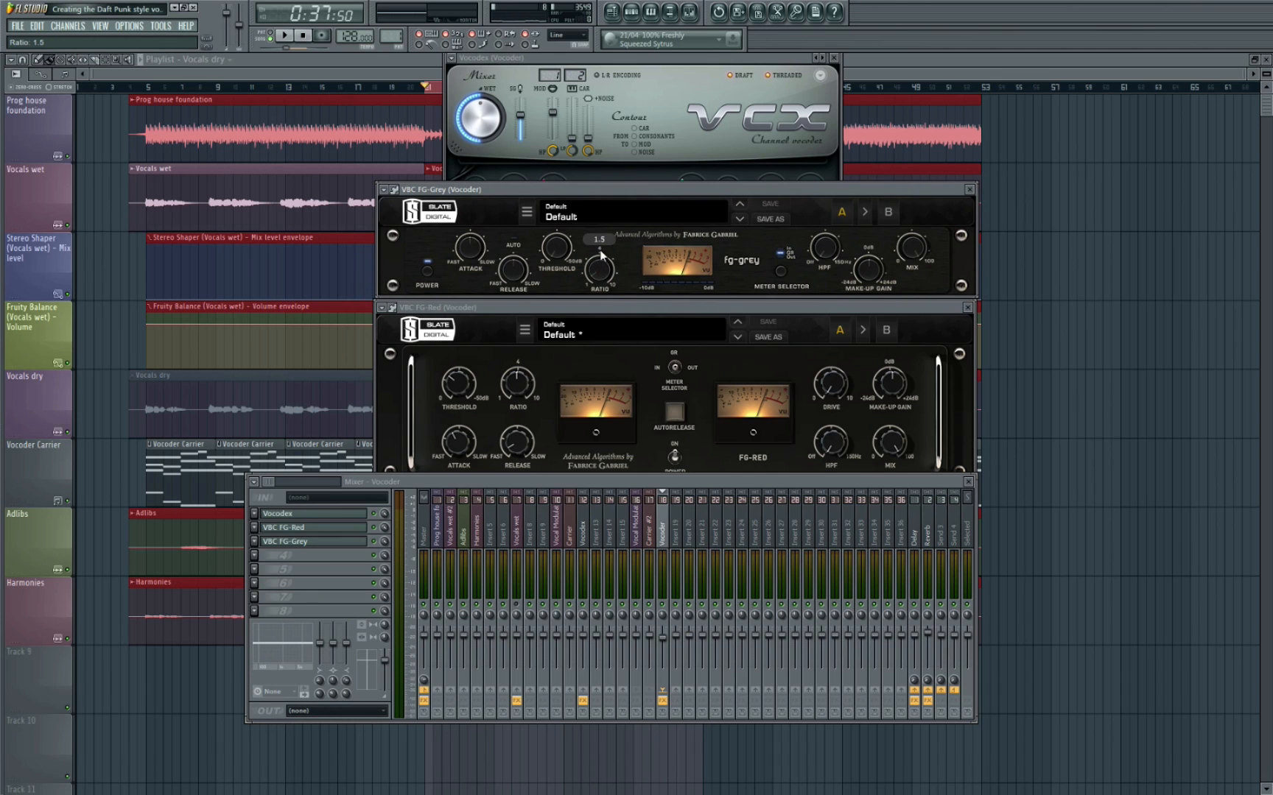
Step: Set the FG-Grey threshold to -10.9 dB and its attack to 1.0 while auditioning the vocoder
{"action": "key", "text": "space"}
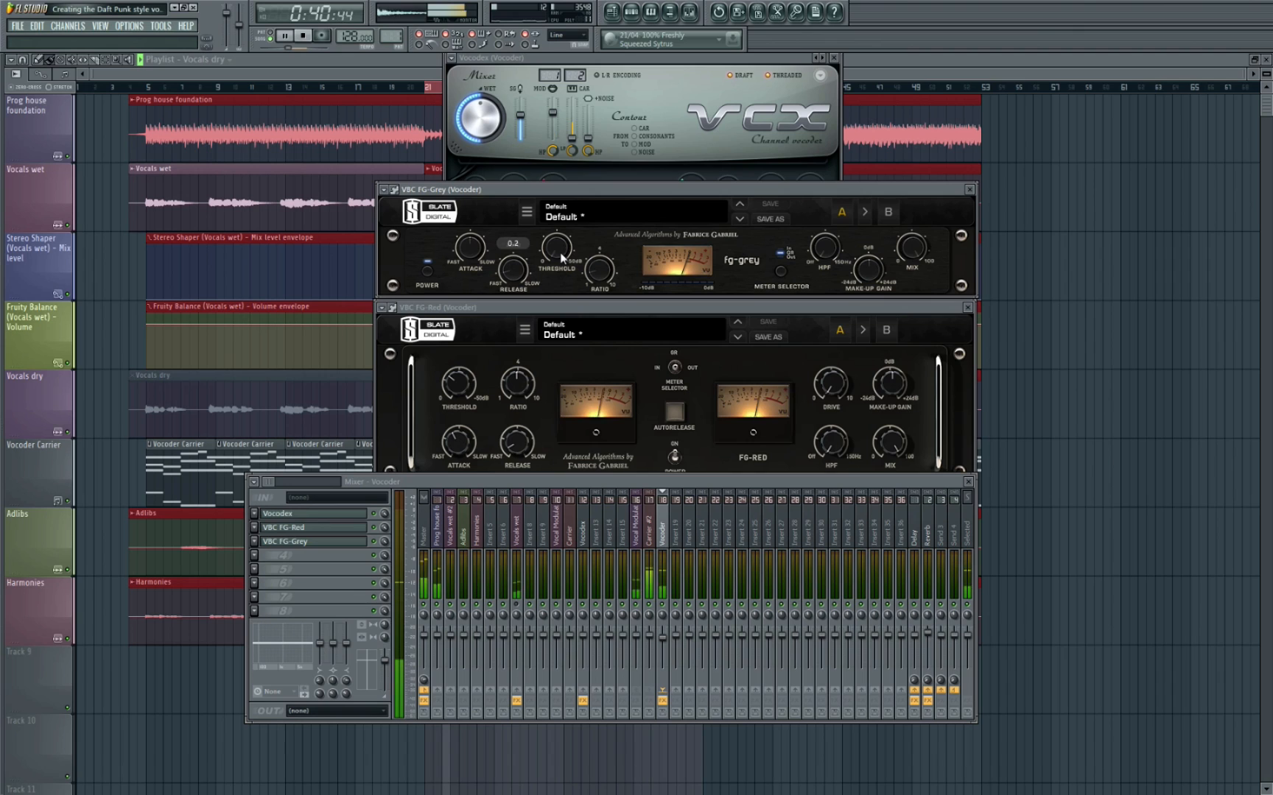
{"action": "mouse_move", "coordinate": [561, 253]}
{"action": "left_mouse_down"}
{"action": "mouse_move", "coordinate": [564, 229]}
{"action": "mouse_move", "coordinate": [565, 244]}
{"action": "left_mouse_up"}
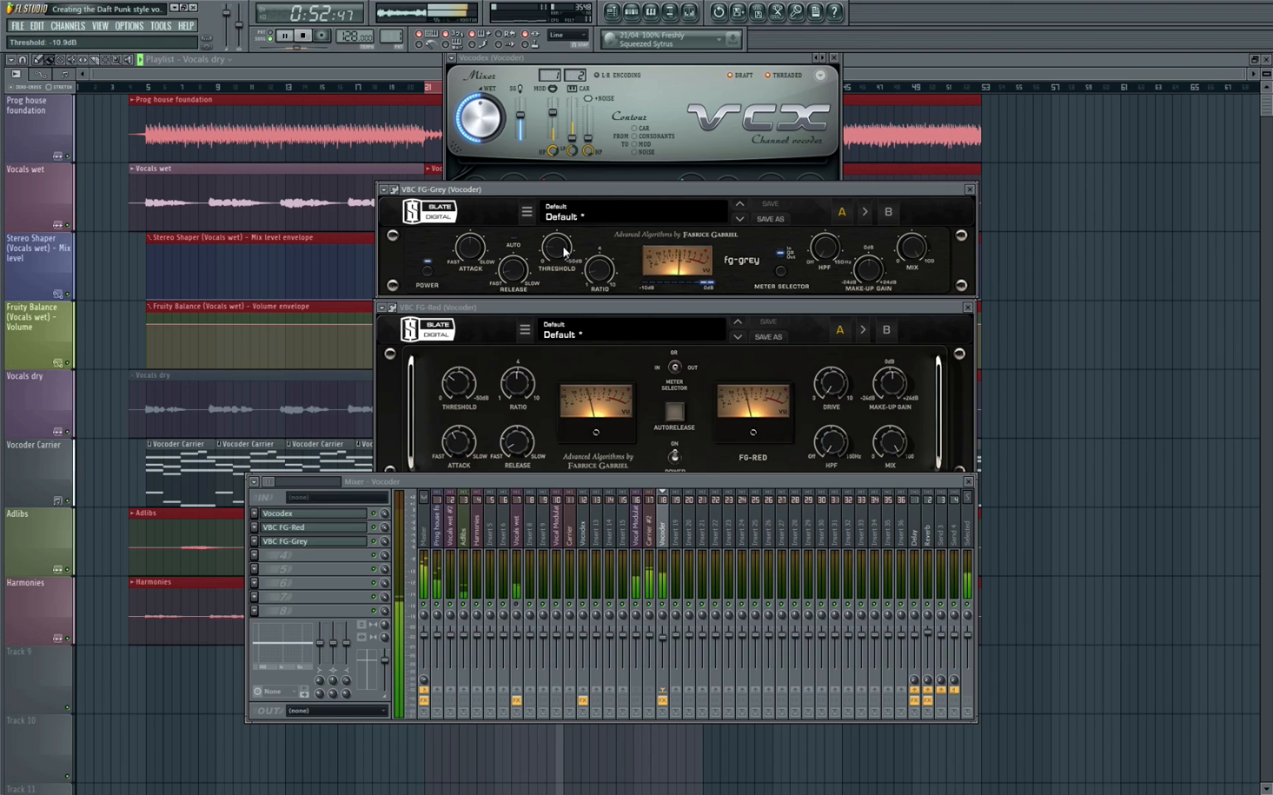
{"action": "left_click_drag", "start_coordinate": [482, 254], "coordinate": [476, 267]}
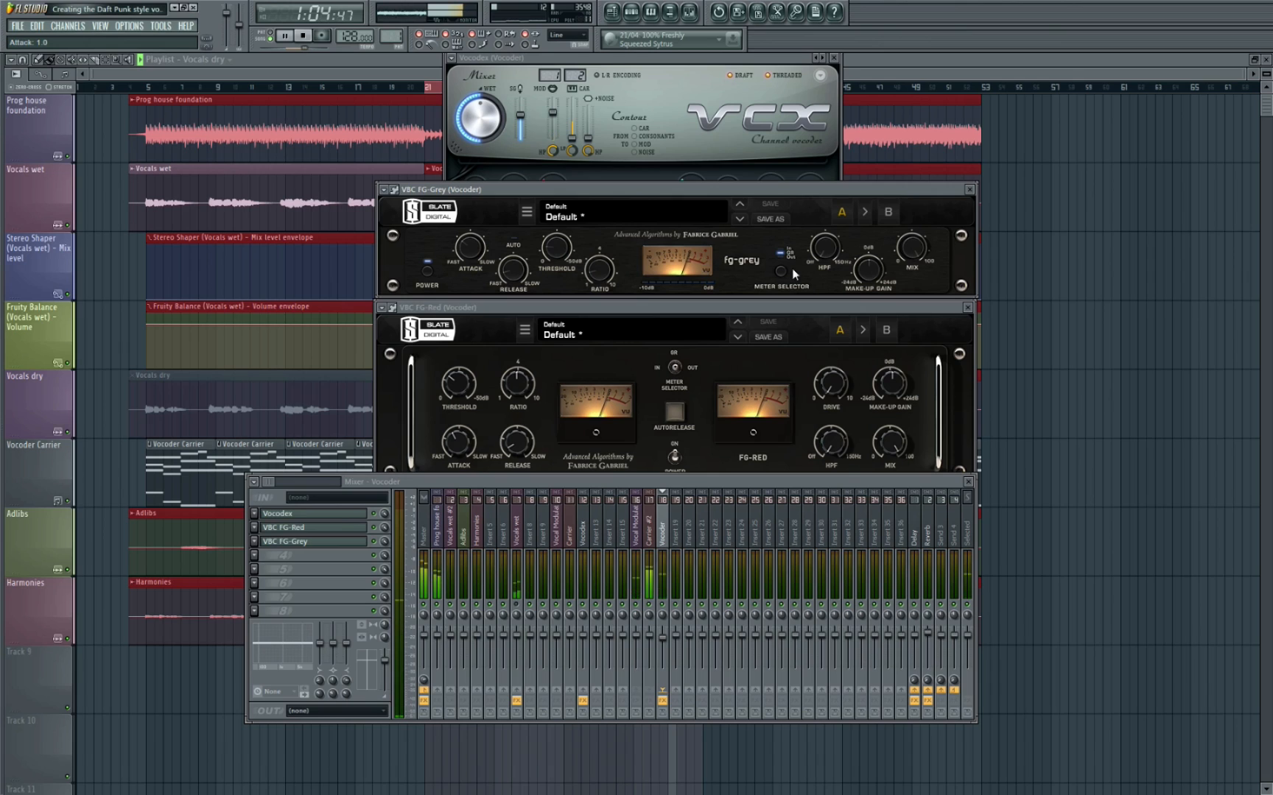
{"action": "key", "text": "space"}
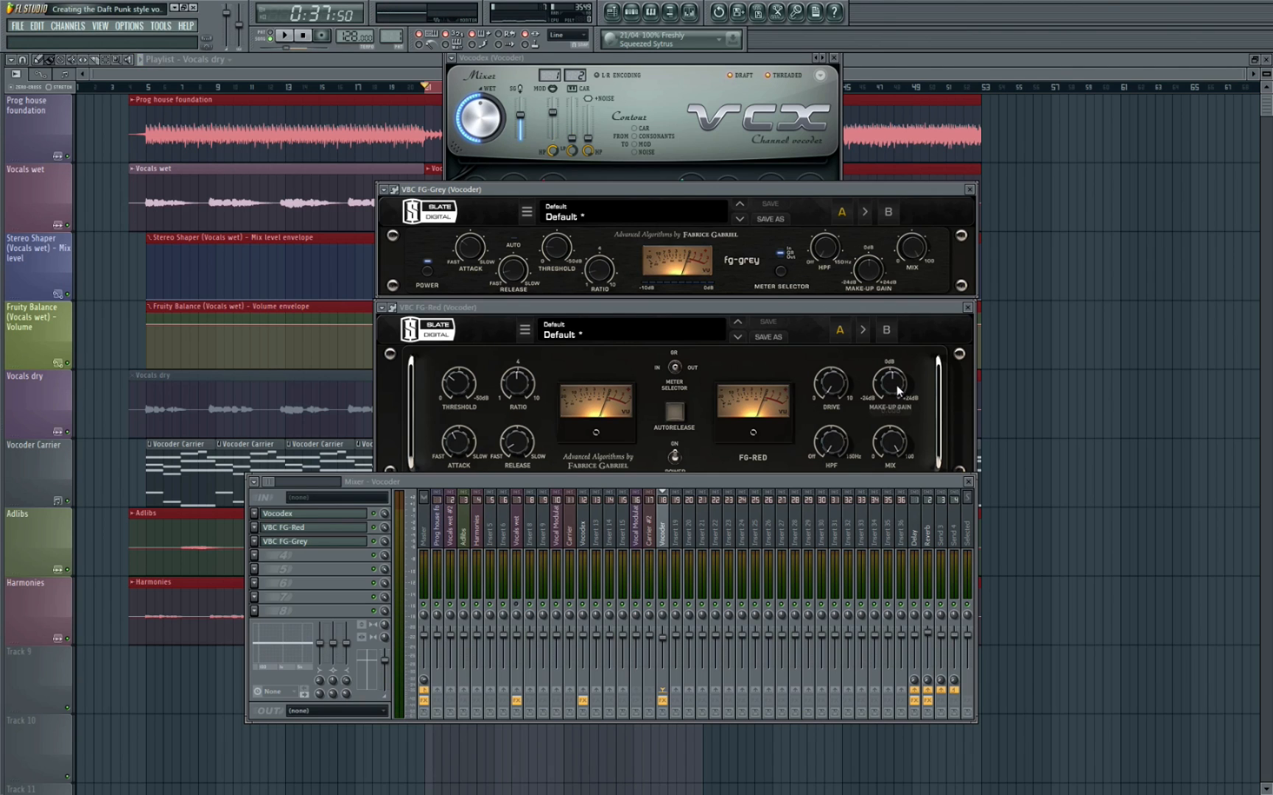
Step: Raise the FG-Grey make-up gain to 0.5 dB while auditioning, and close both compressor windows
{"action": "left_click", "coordinate": [896, 387]}
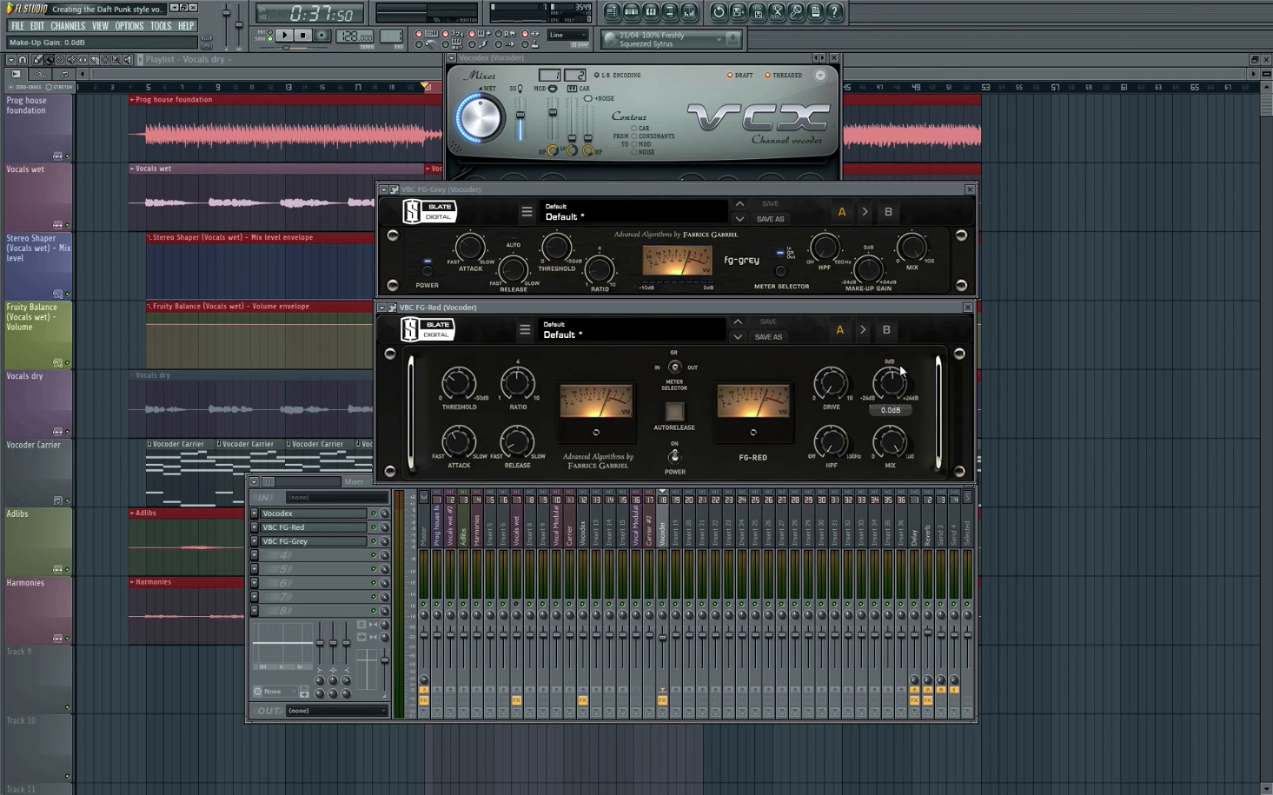
{"action": "key", "text": "space"}
{"action": "mouse_move", "coordinate": [865, 281]}
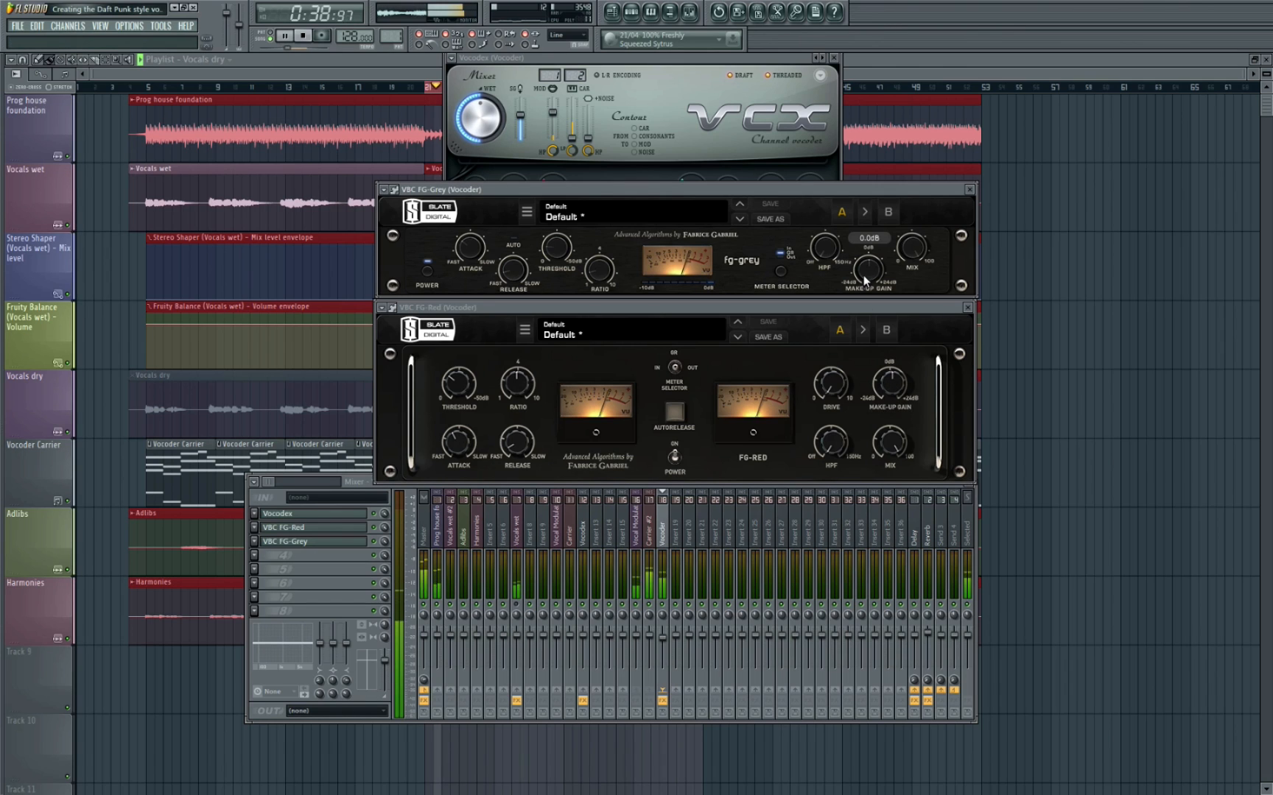
{"action": "scroll", "coordinate": [866, 281], "scroll_direction": "up", "scroll_amount": 2}
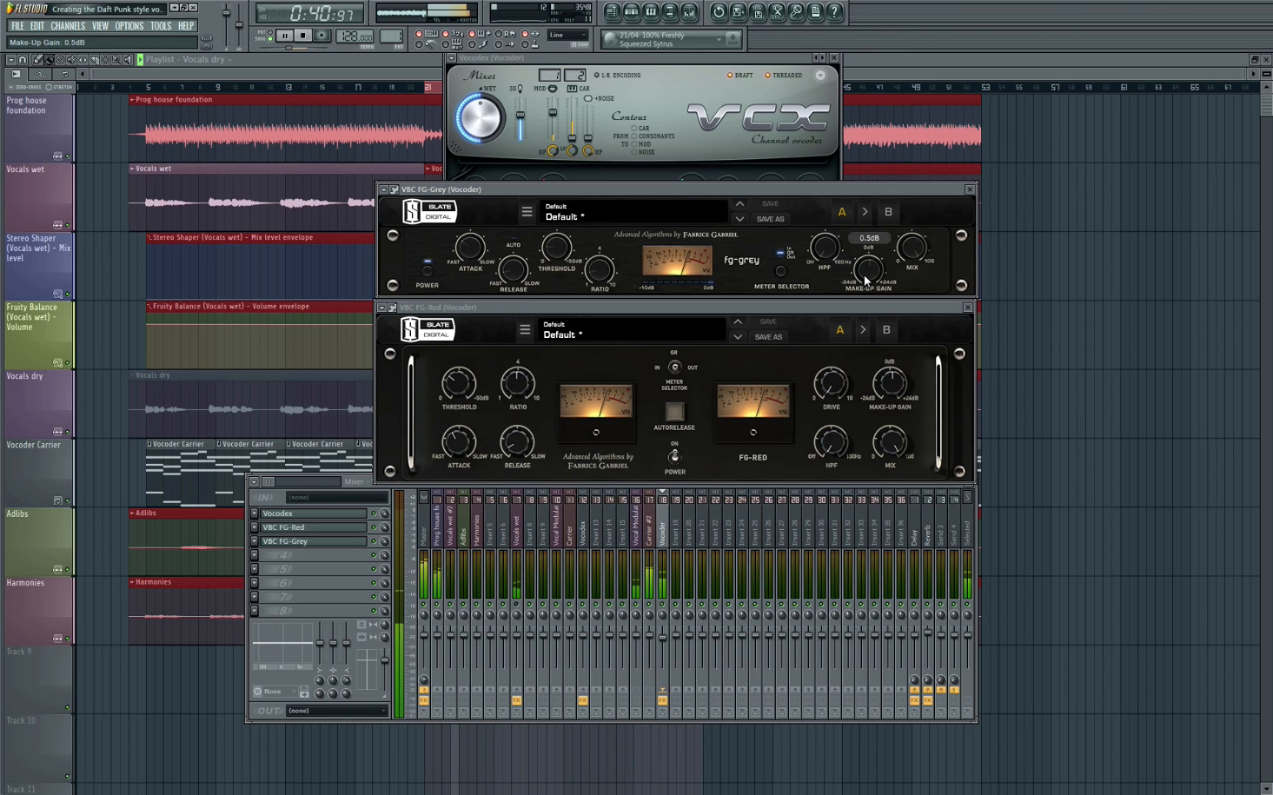
{"action": "scroll", "coordinate": [866, 280], "scroll_direction": "up", "scroll_amount": 3}
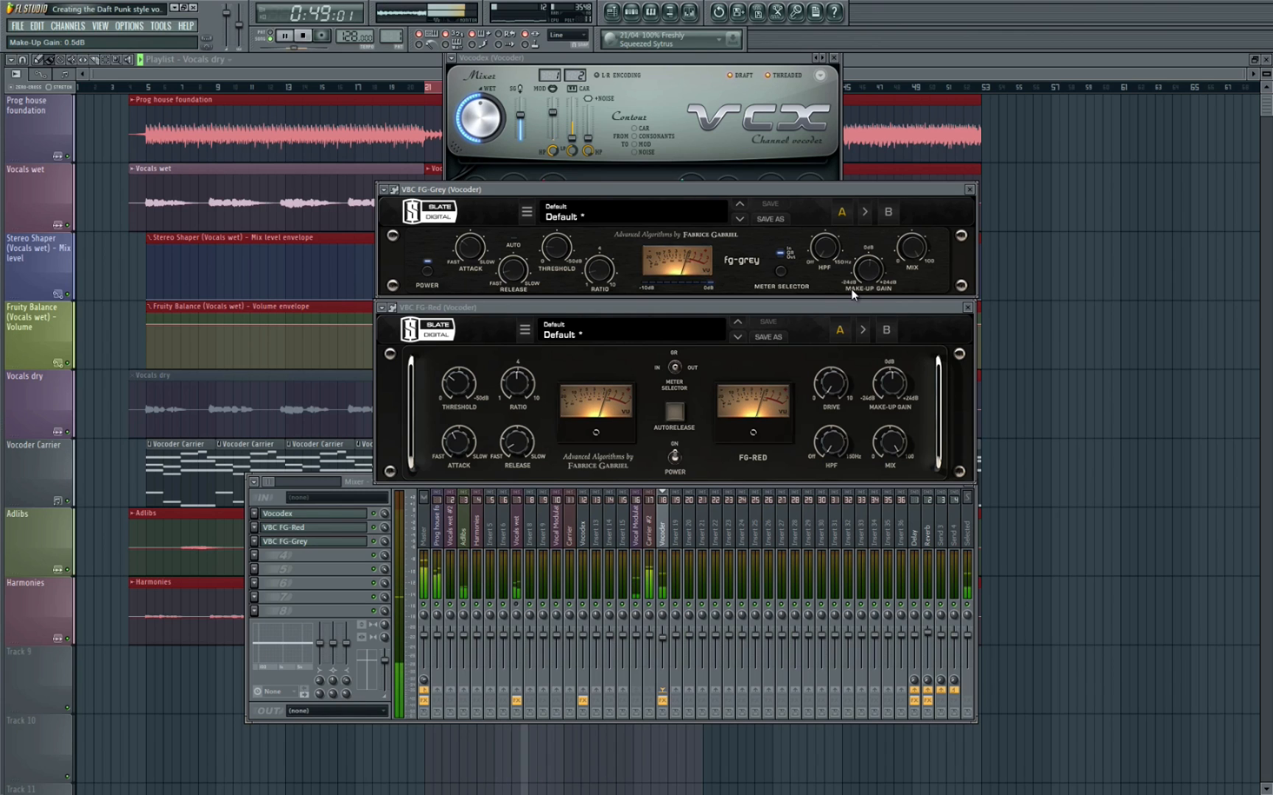
{"action": "key", "text": "space"}
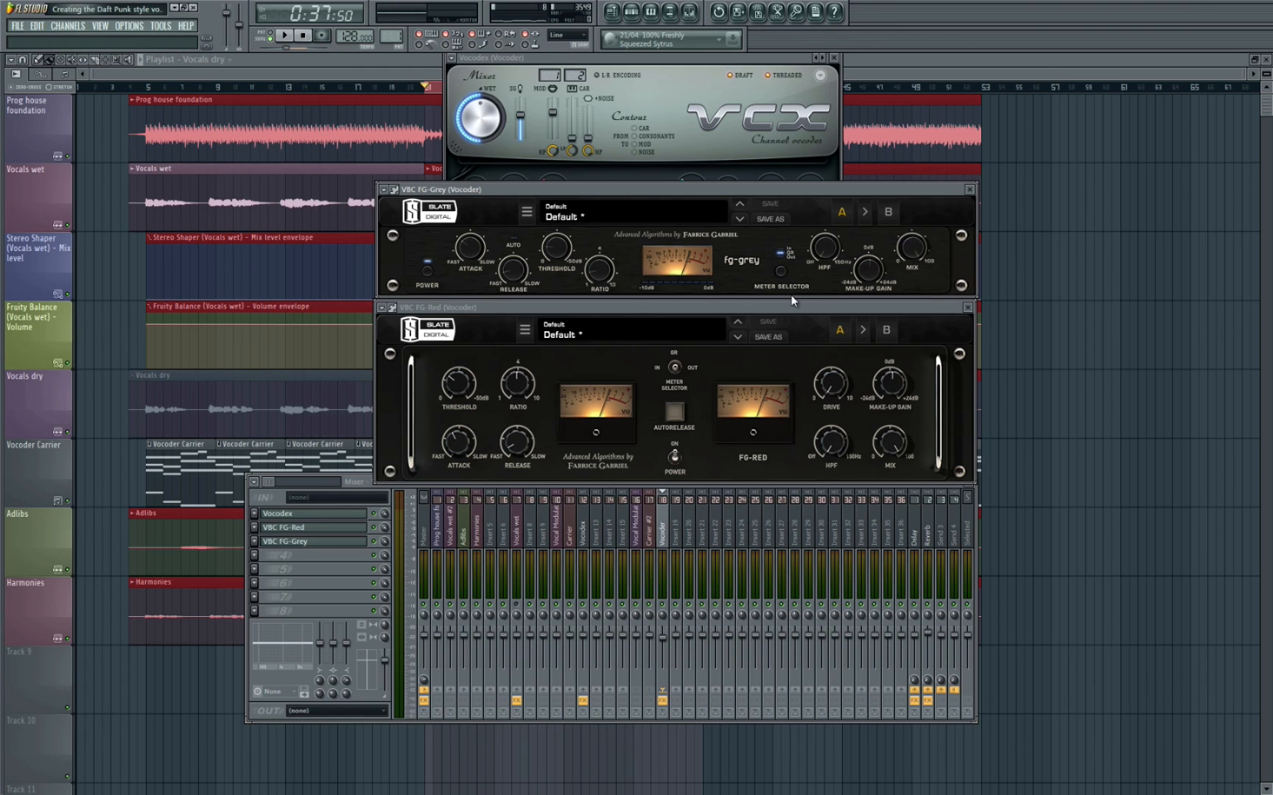
{"action": "left_click", "coordinate": [968, 190]}
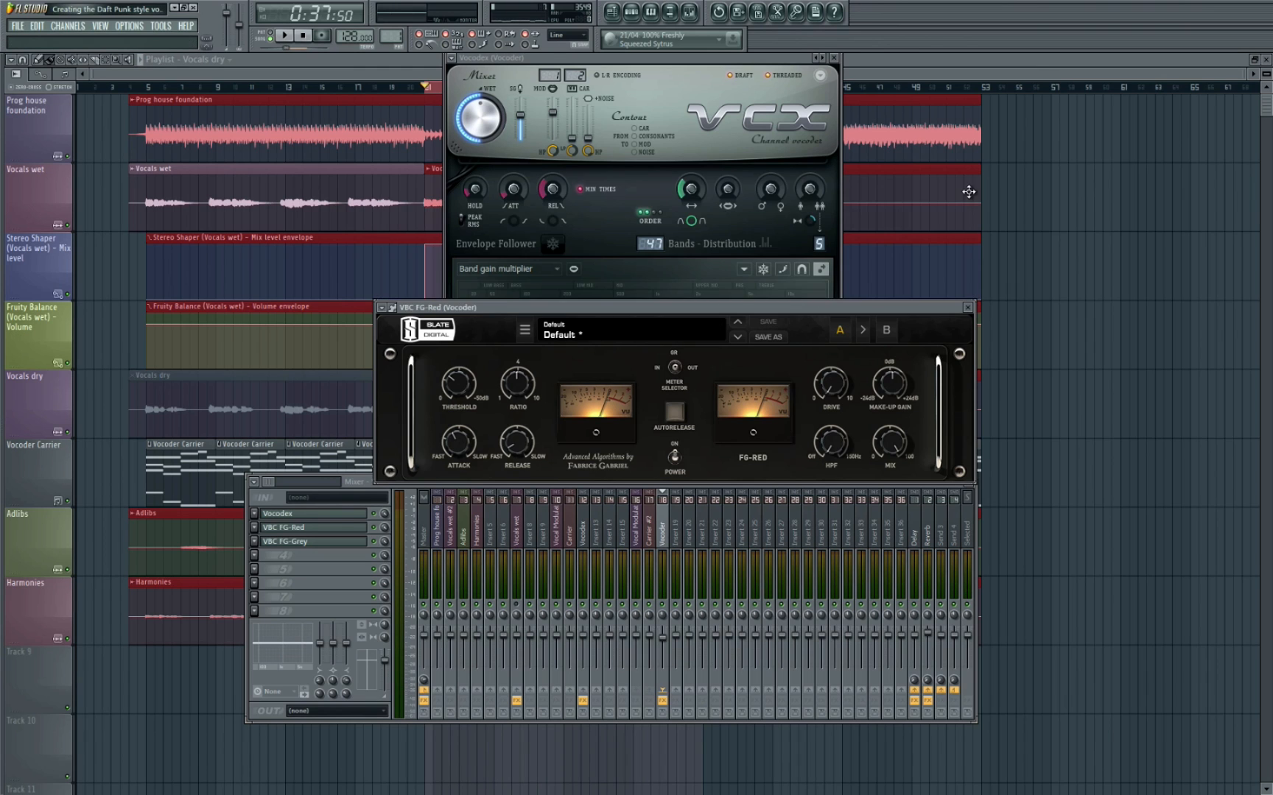
{"action": "left_click", "coordinate": [969, 308]}
Step: Add Fruity Parametric EQ 2 to effect slot 4 of the Vocoder mixer track and move its window above the mixer
{"action": "left_click", "coordinate": [255, 559]}
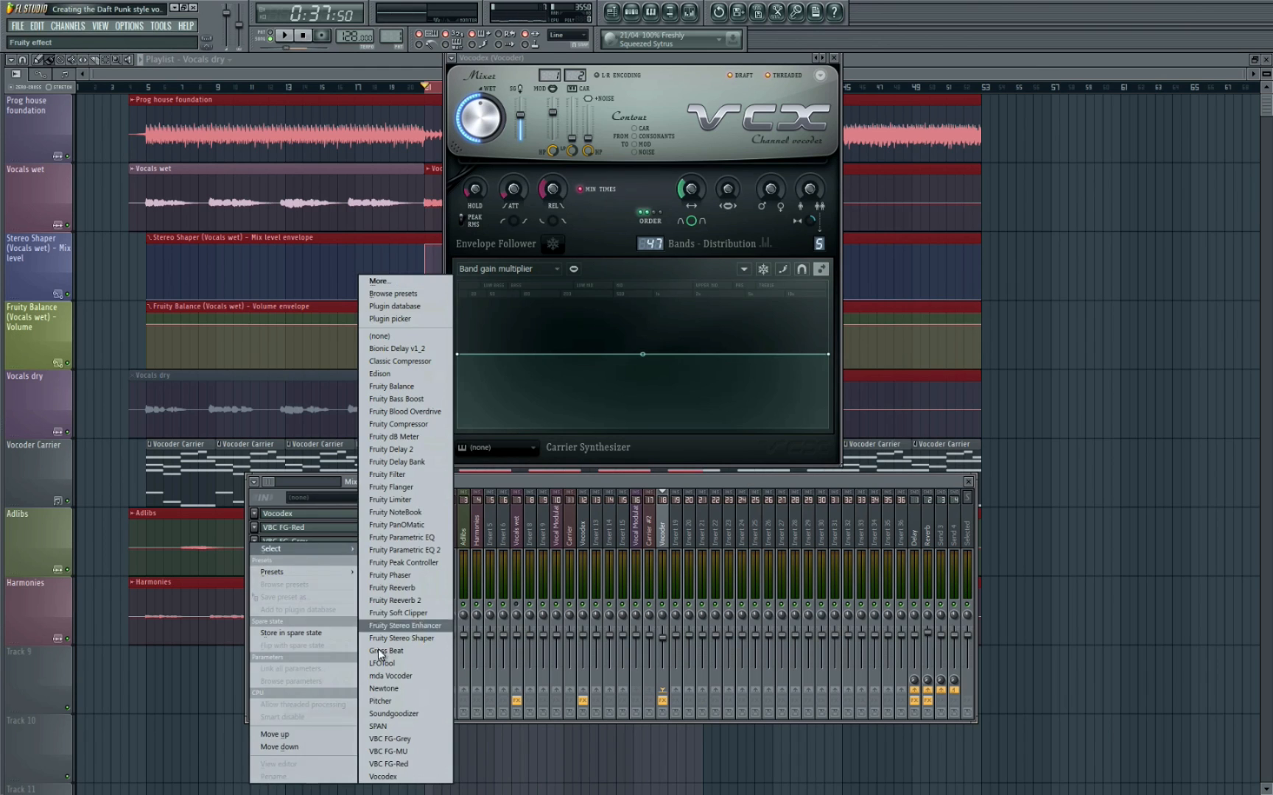
{"action": "left_click", "coordinate": [398, 566]}
{"action": "left_click_drag", "start_coordinate": [490, 302], "coordinate": [678, 266]}
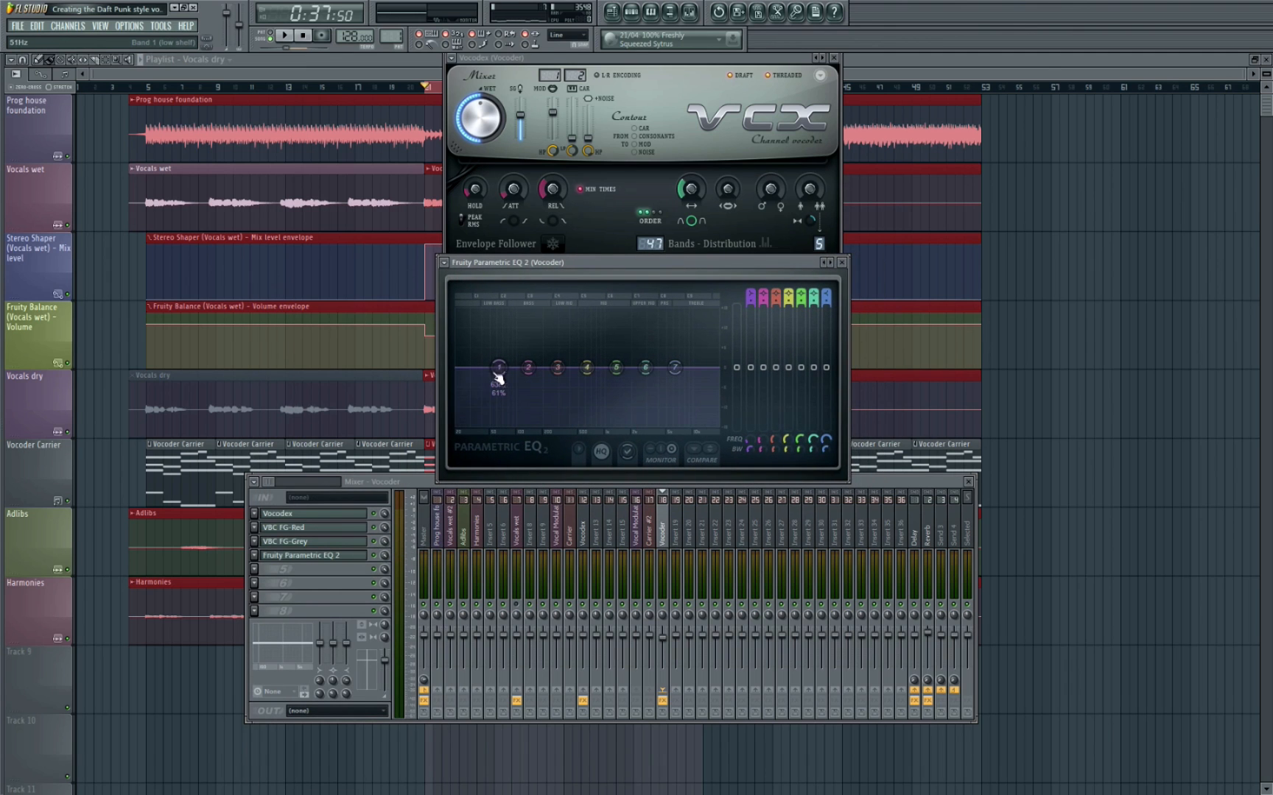
Step: Equalize the vocoder during playback: roll off the lows, cut 4.1 dB at 282 Hz, boost 2.3 dB at 1419 Hz and slightly lift the highs
{"action": "key", "text": "space"}
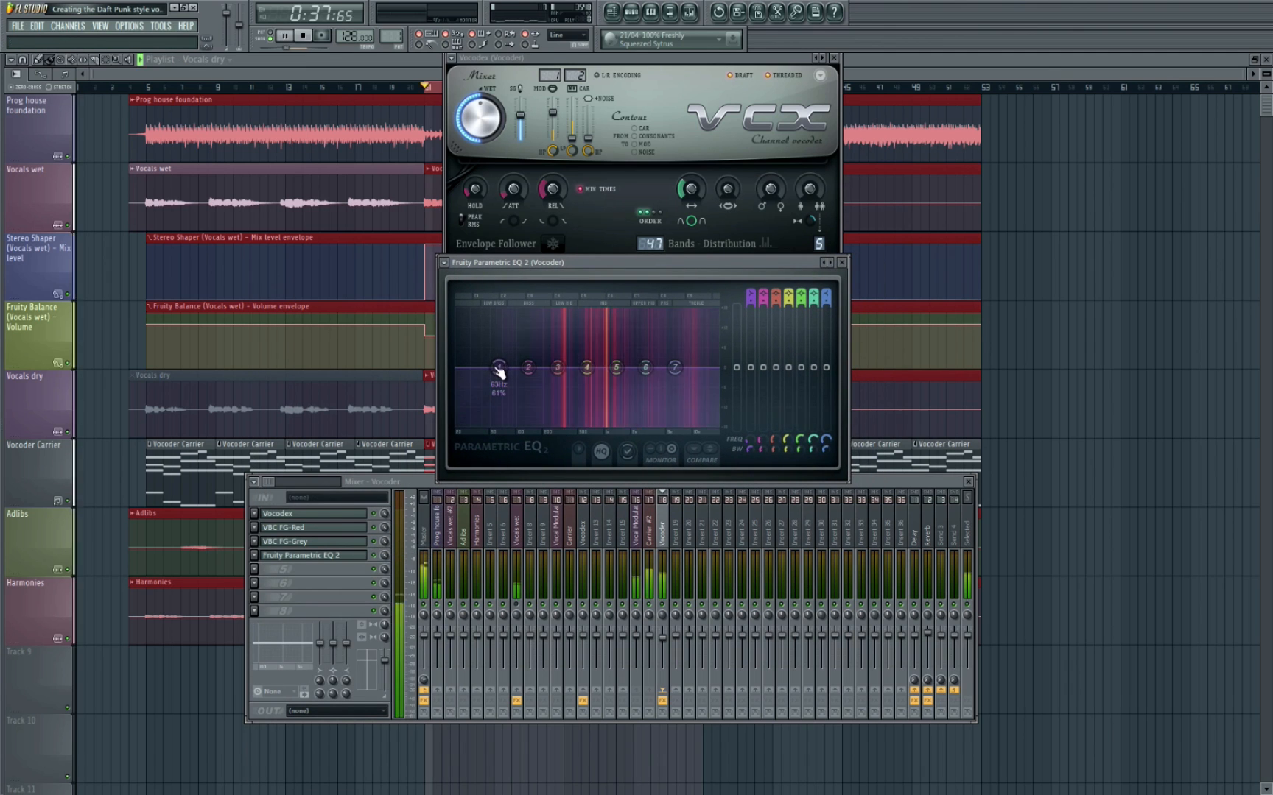
{"action": "left_click_drag", "start_coordinate": [499, 370], "coordinate": [506, 425]}
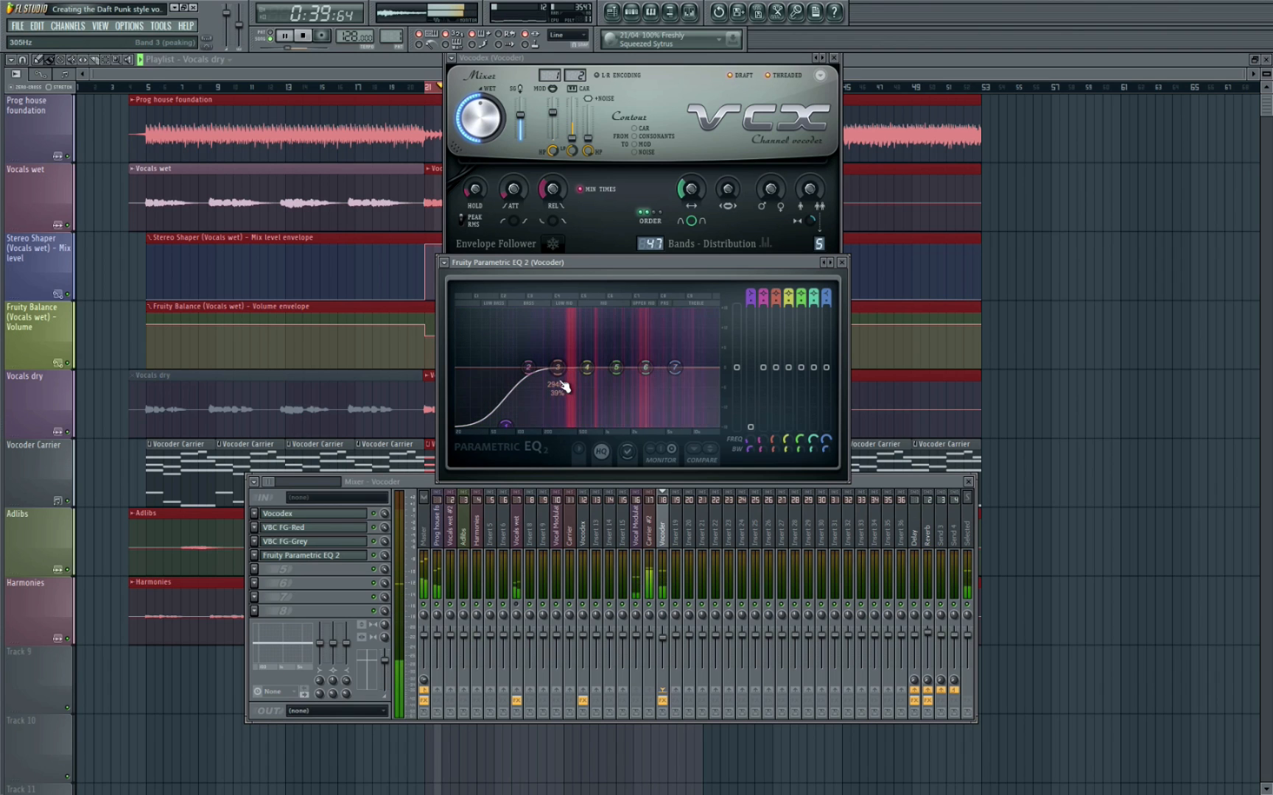
{"action": "mouse_move", "coordinate": [558, 367]}
{"action": "left_mouse_down"}
{"action": "mouse_move", "coordinate": [559, 391]}
{"action": "mouse_move", "coordinate": [558, 380]}
{"action": "left_mouse_up"}
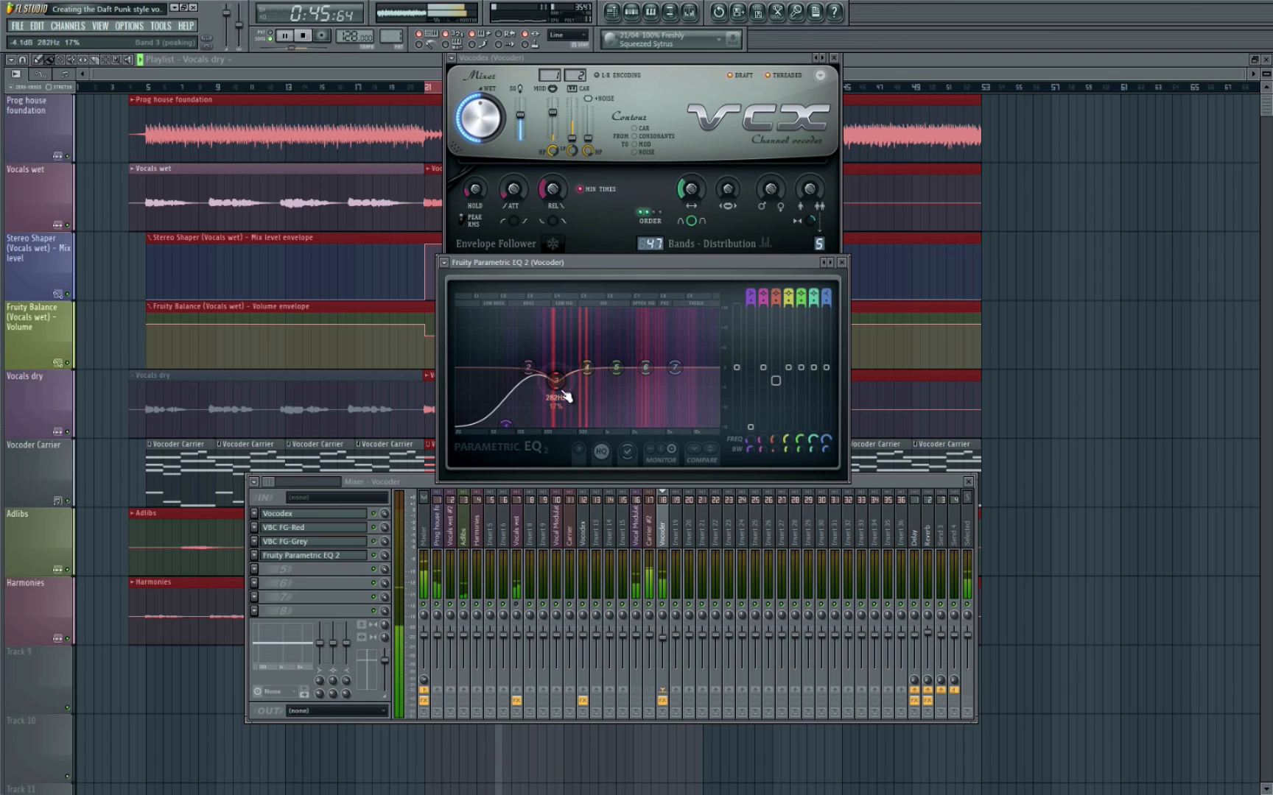
{"action": "mouse_move", "coordinate": [621, 368]}
{"action": "left_mouse_down"}
{"action": "mouse_move", "coordinate": [712, 368]}
{"action": "mouse_move", "coordinate": [692, 368]}
{"action": "mouse_move", "coordinate": [699, 355]}
{"action": "mouse_move", "coordinate": [682, 369]}
{"action": "mouse_move", "coordinate": [603, 364]}
{"action": "mouse_move", "coordinate": [623, 363]}
{"action": "left_mouse_up"}
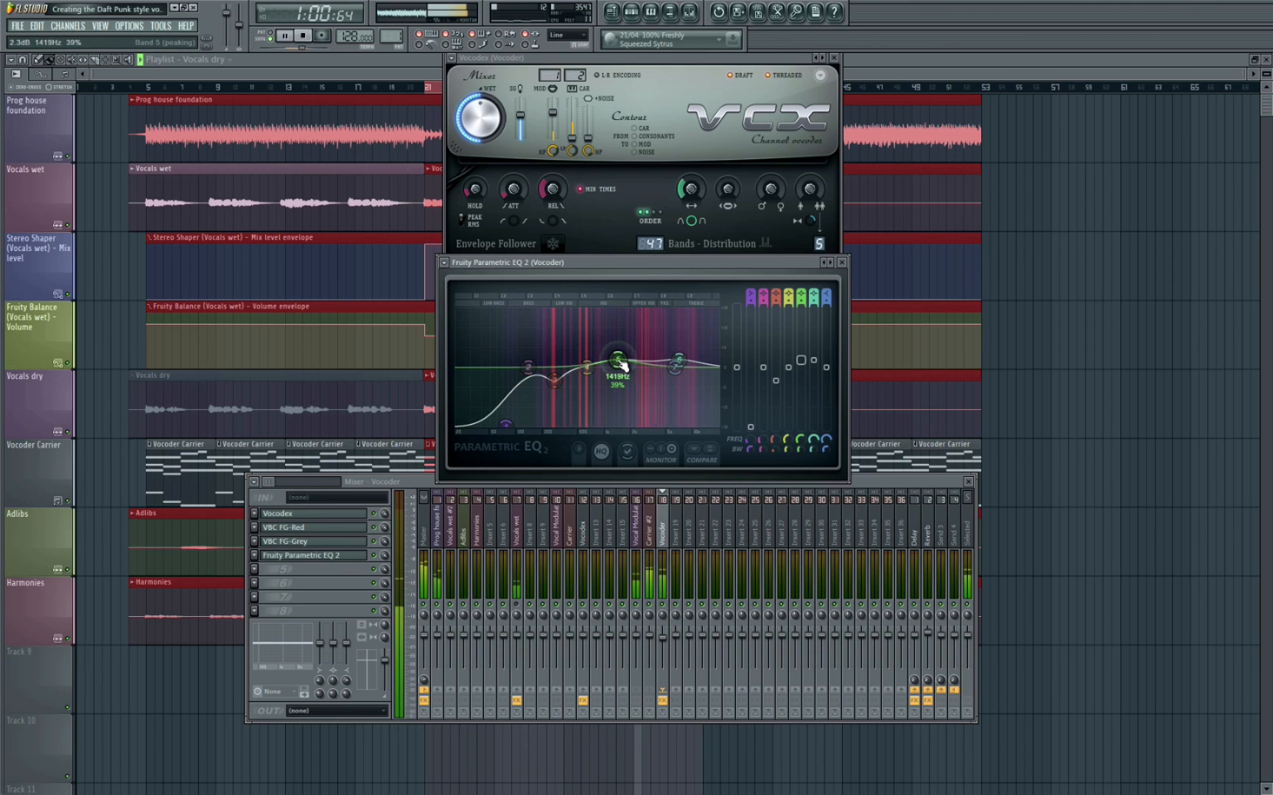
{"action": "key", "text": "space"}
{"action": "left_click", "coordinate": [842, 262]}
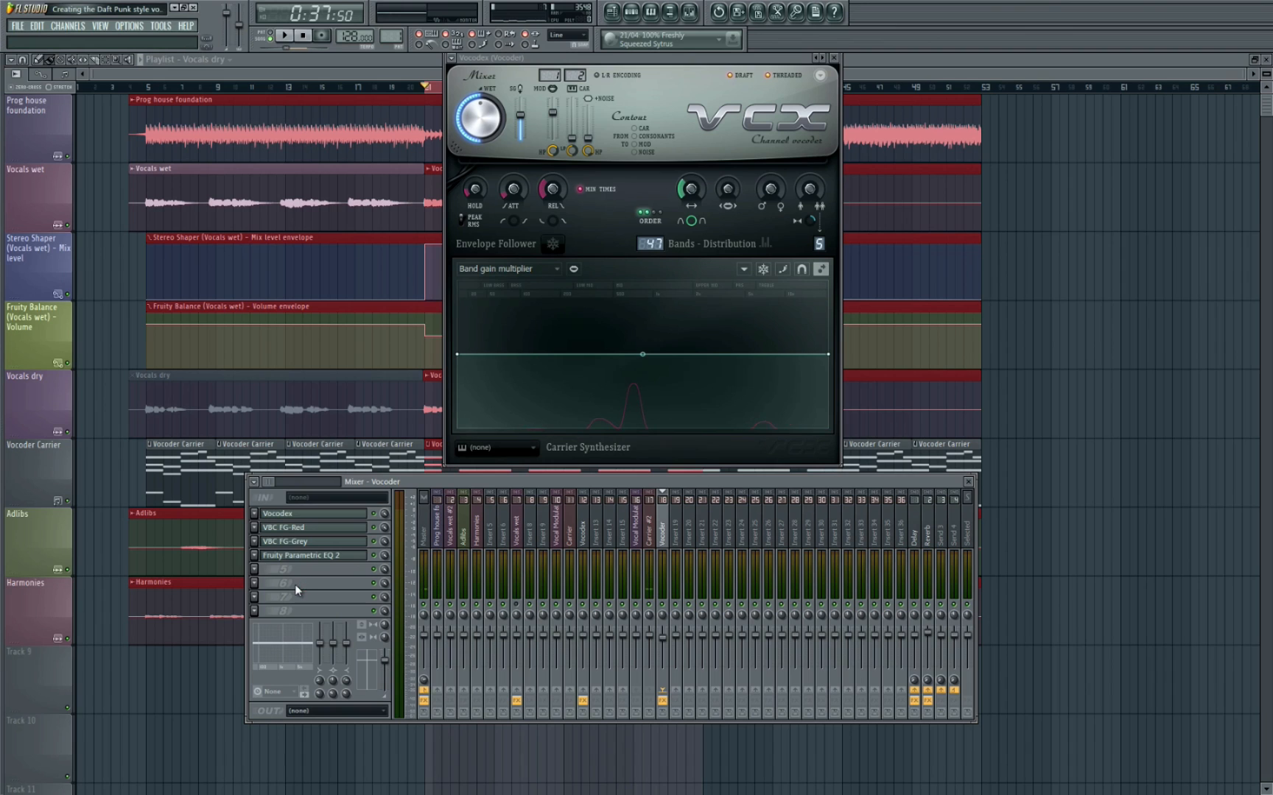
Step: Check the Vocoder track's EQ curve and close it, and set the Delay track's Fruity Limiter sidechain input to 18
{"action": "left_click", "coordinate": [317, 557]}
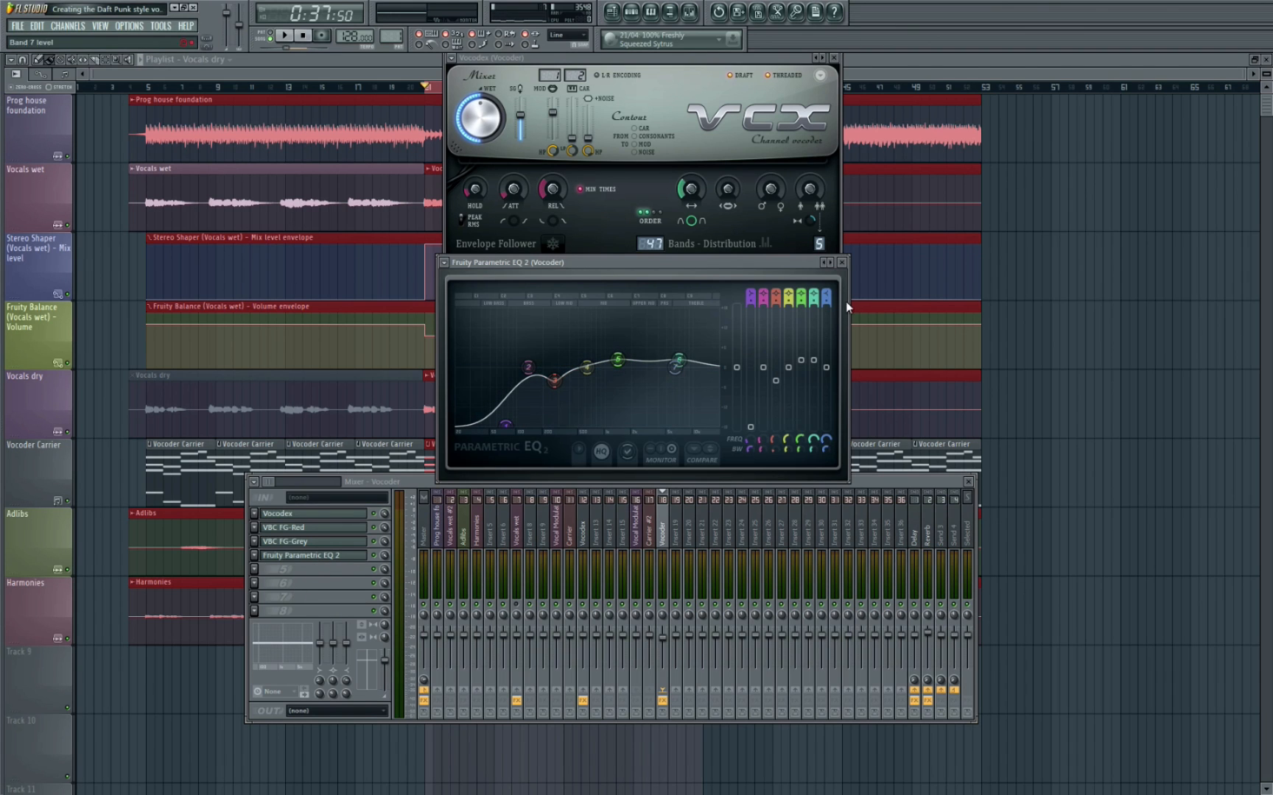
{"action": "left_click", "coordinate": [842, 262]}
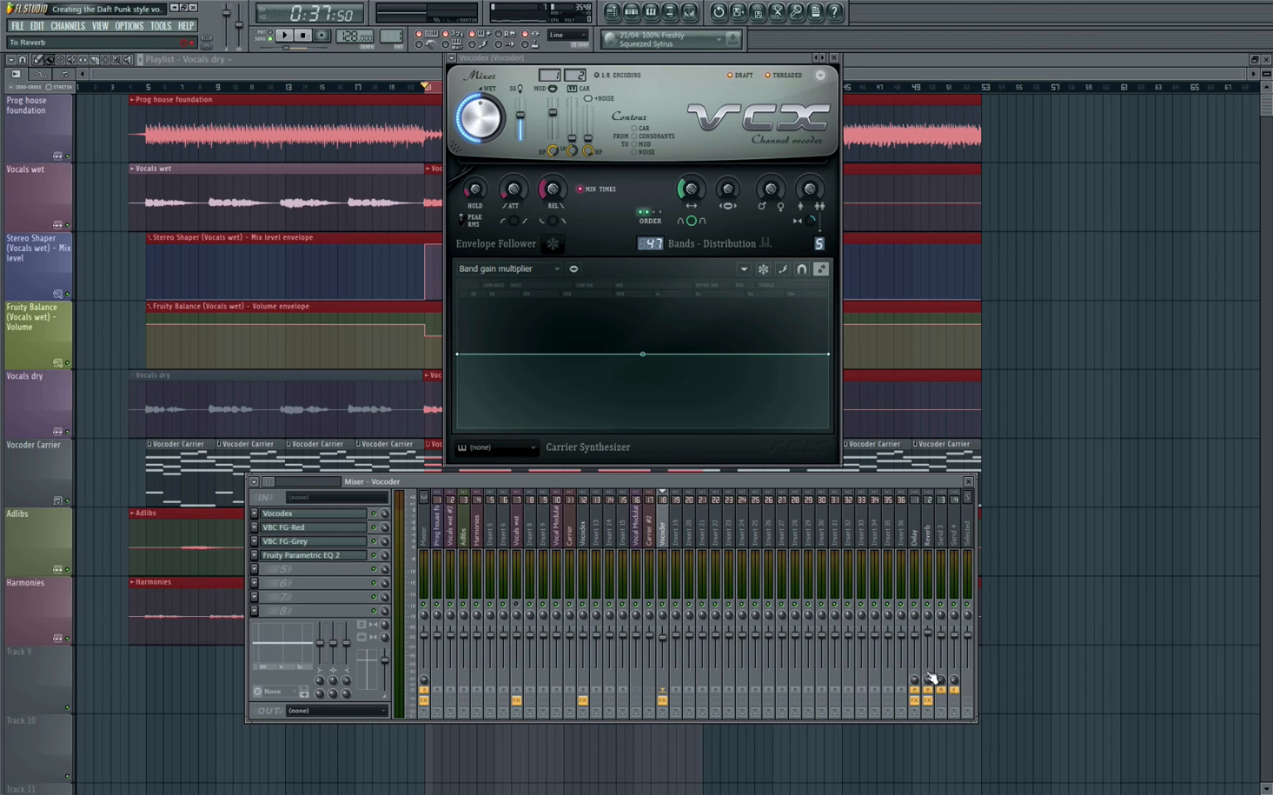
{"action": "left_click", "coordinate": [918, 538]}
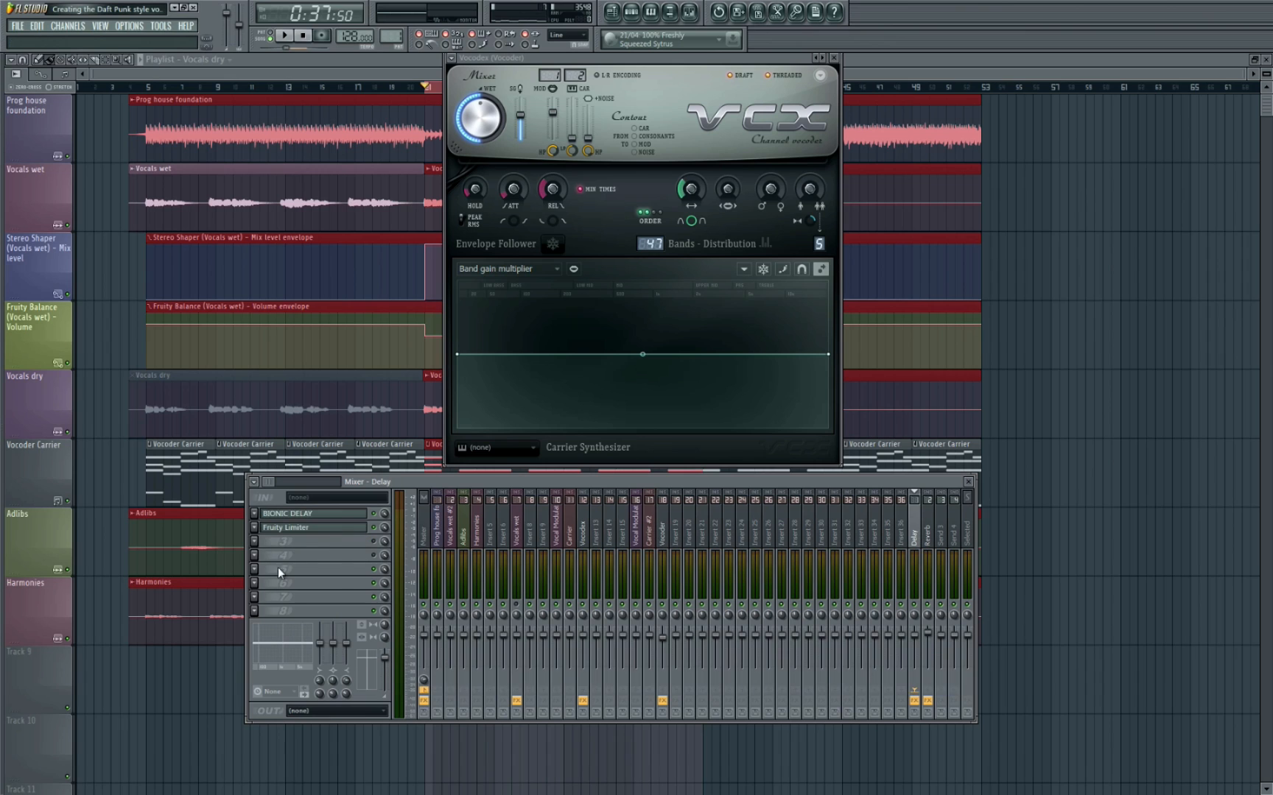
{"action": "left_click", "coordinate": [313, 528]}
{"action": "scroll", "coordinate": [924, 400], "scroll_direction": "up", "scroll_amount": 1}
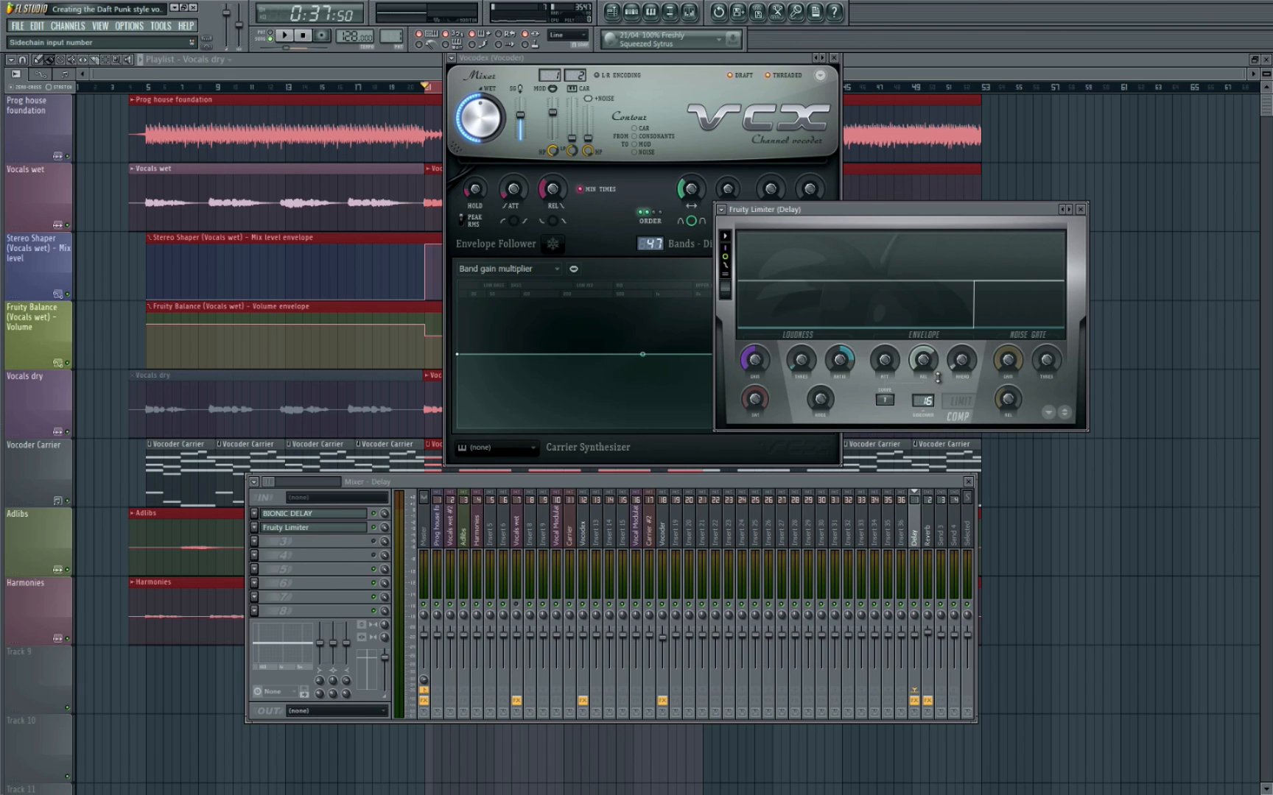
Step: Set the Reverb track's Fruity Limiter sidechain input to 18 and start playback
{"action": "left_click", "coordinate": [927, 527]}
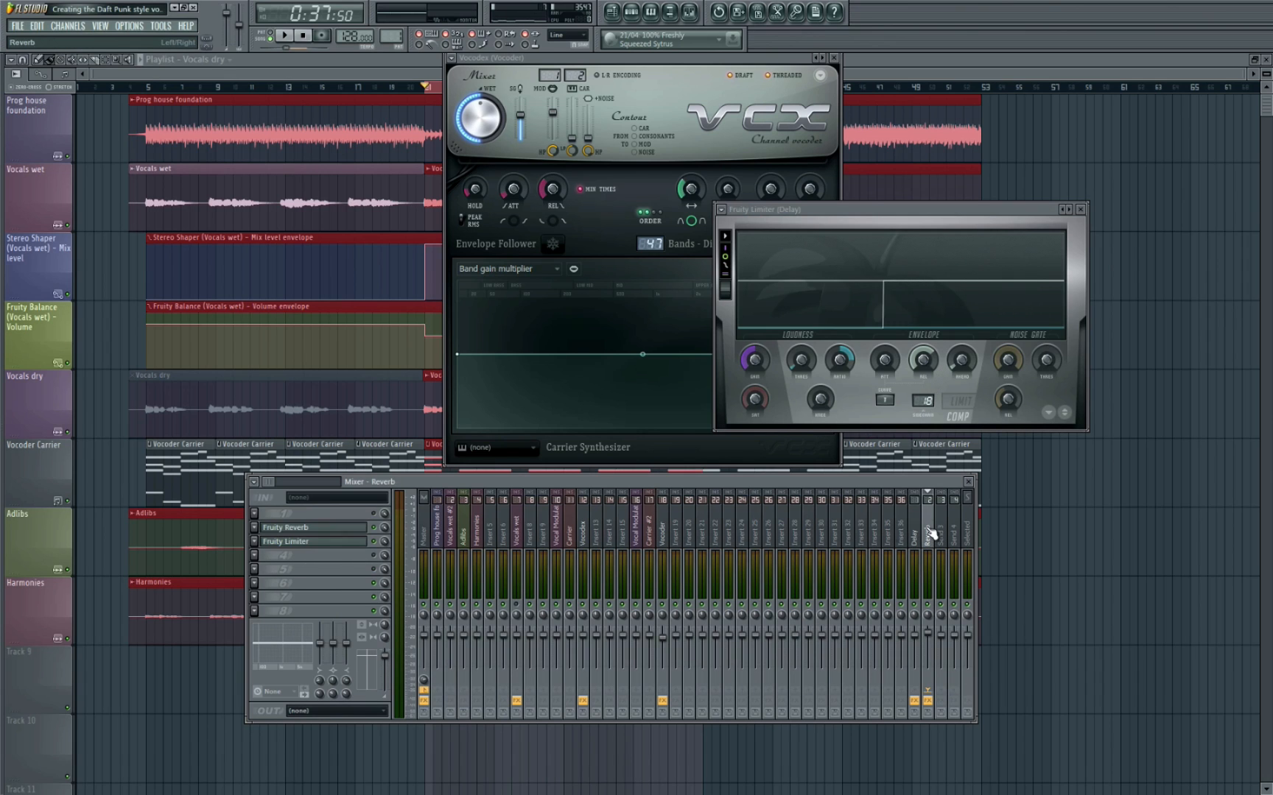
{"action": "left_click", "coordinate": [366, 543]}
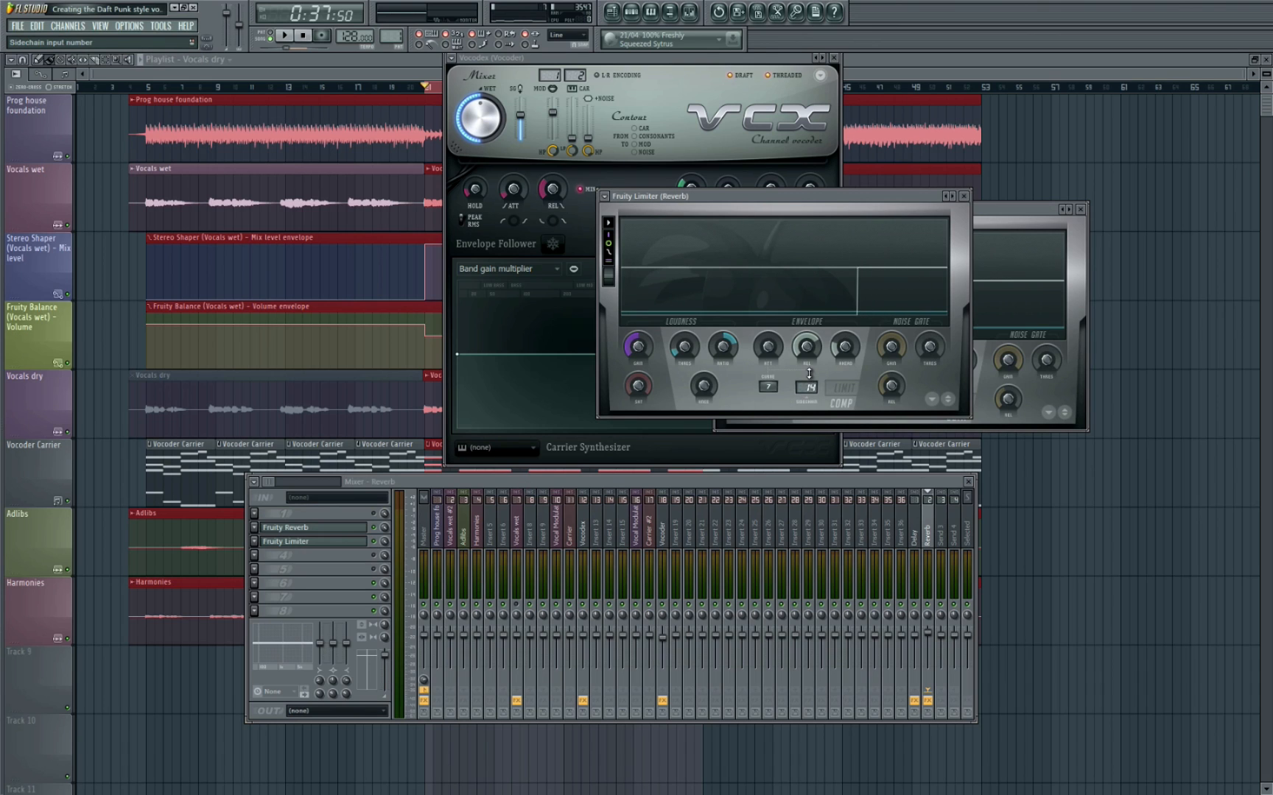
{"action": "key", "text": "space"}
{"action": "scroll", "coordinate": [808, 387], "scroll_direction": "up", "scroll_amount": 5}
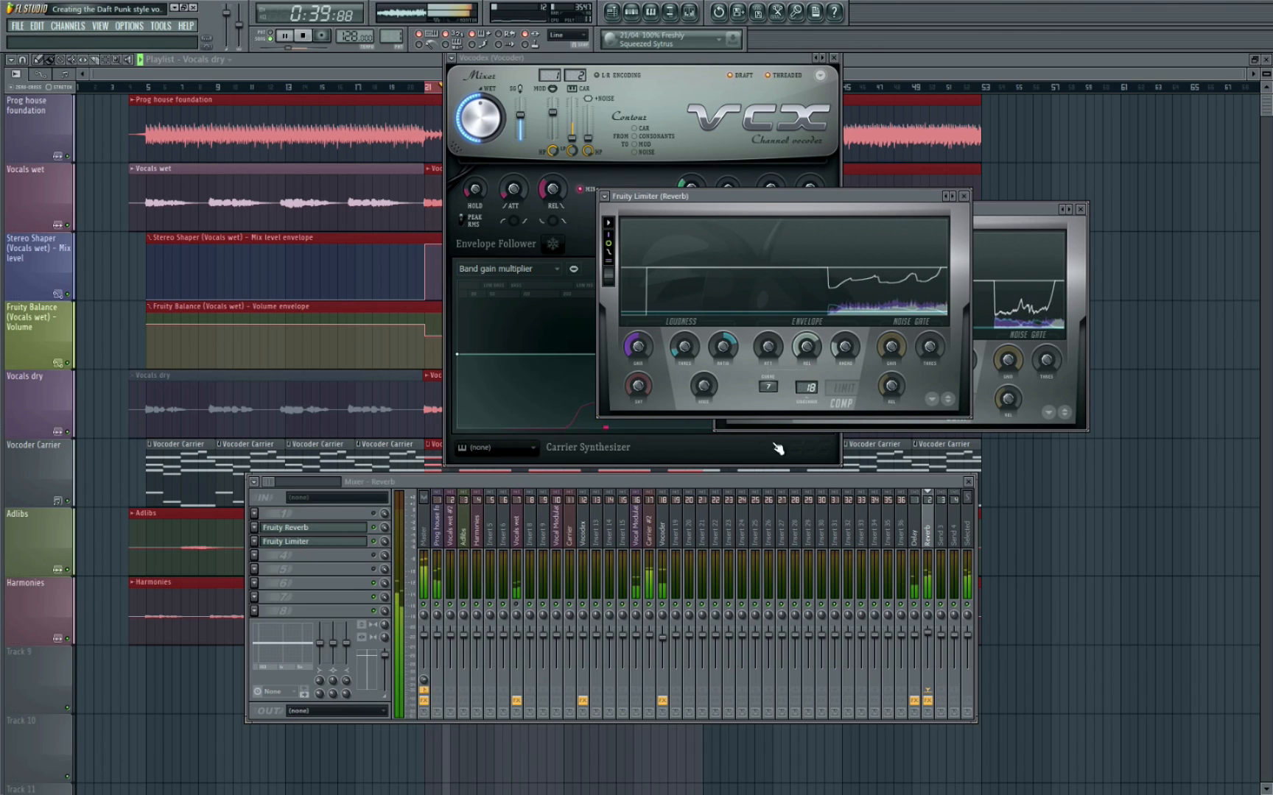
Step: Adjust the Vocoder track's send level to the Reverb track during playback, and close both Fruity Limiter windows
{"action": "left_click", "coordinate": [662, 515]}
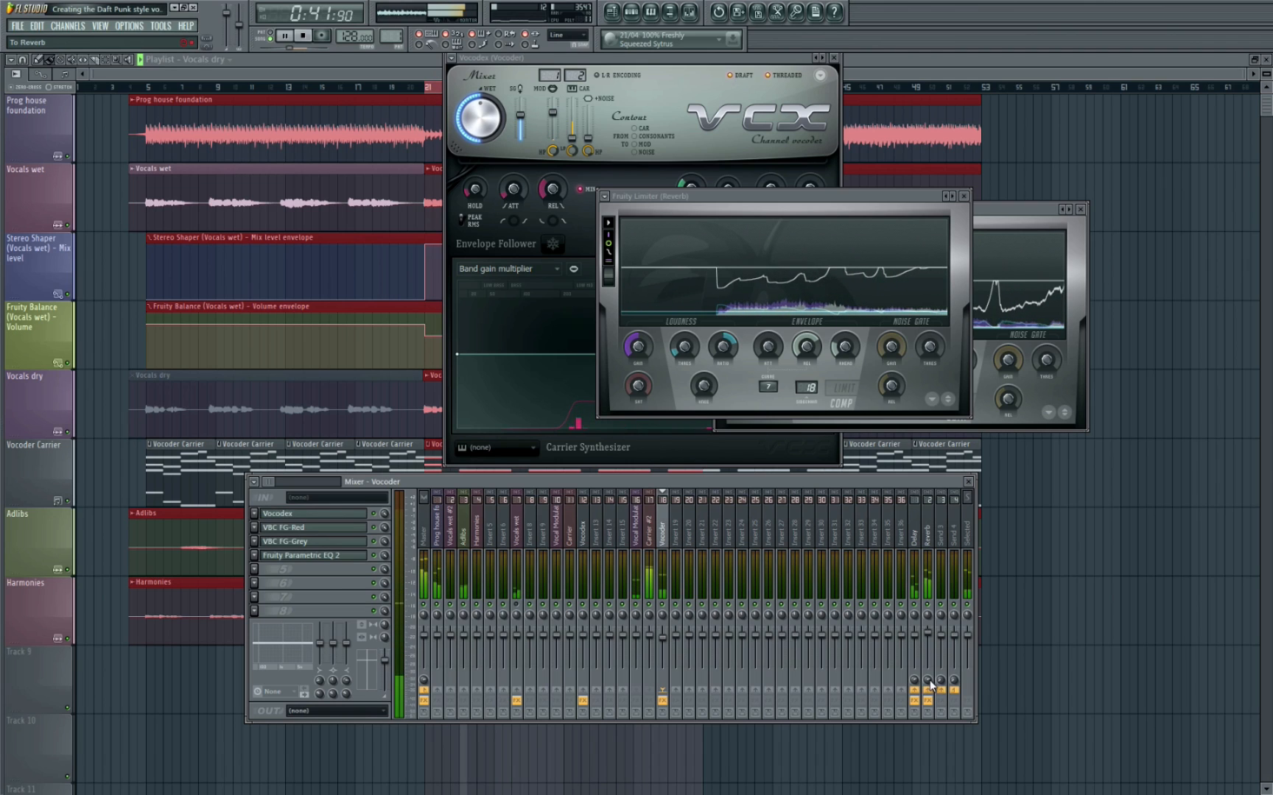
{"action": "left_click_drag", "start_coordinate": [928, 681], "coordinate": [932, 699]}
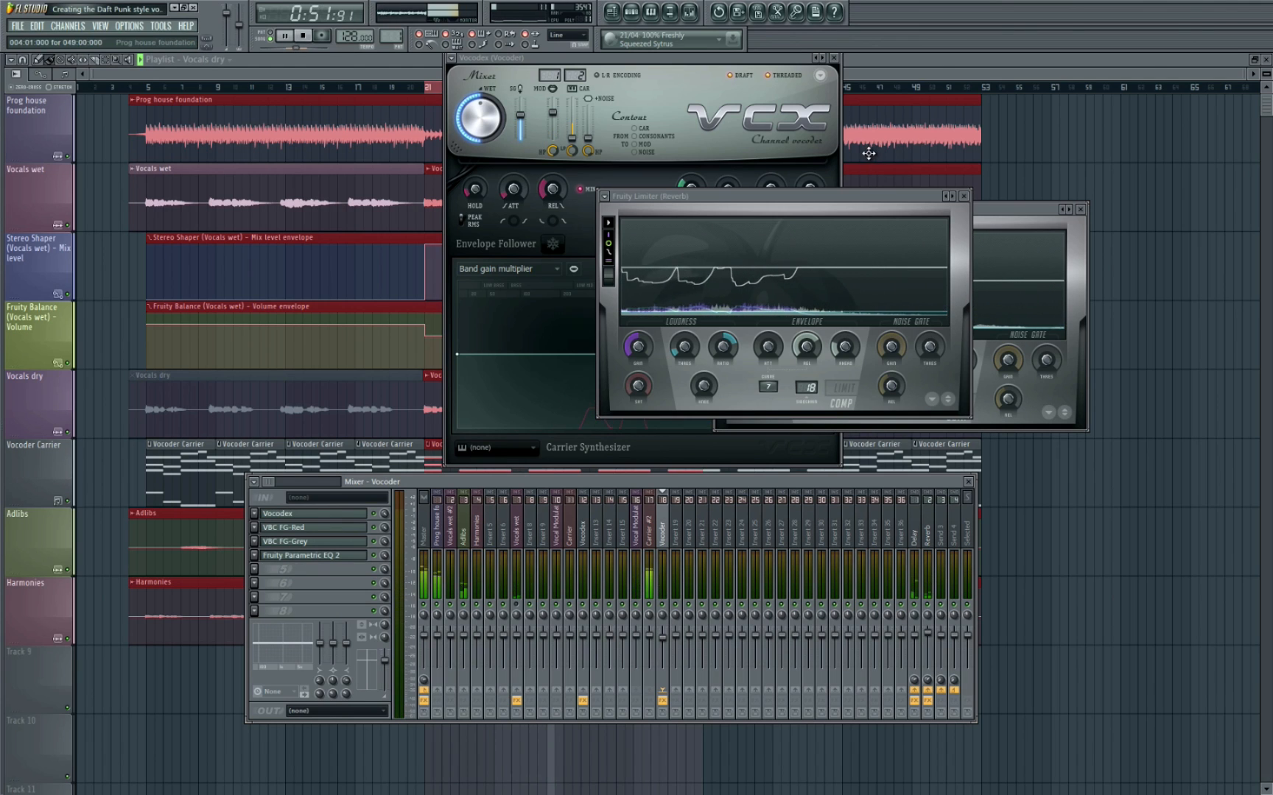
{"action": "left_click", "coordinate": [964, 196]}
{"action": "left_click", "coordinate": [1080, 209]}
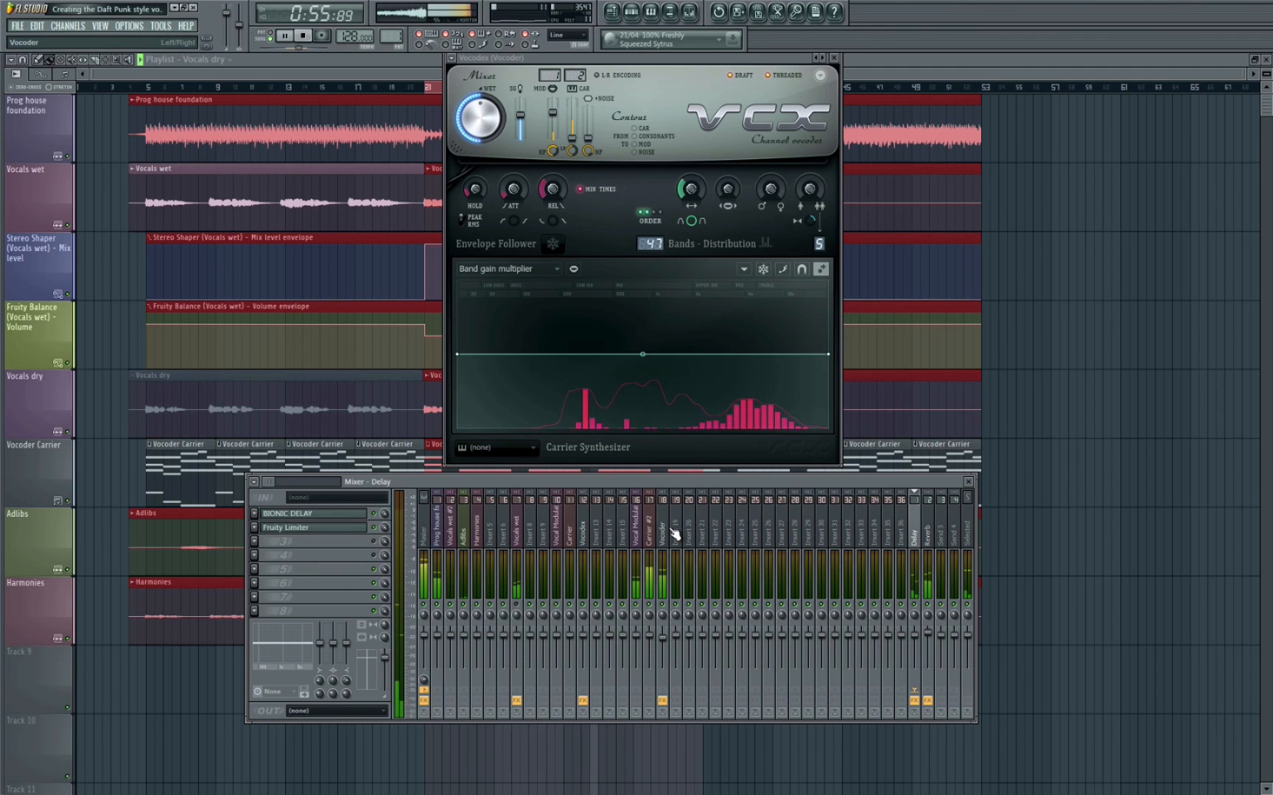
Step: Move the Vocodex window clear of the arrangement, deselect the playlist time range and stop playback
{"action": "left_click", "coordinate": [664, 534]}
{"action": "left_click_drag", "start_coordinate": [713, 57], "coordinate": [1157, 108]}
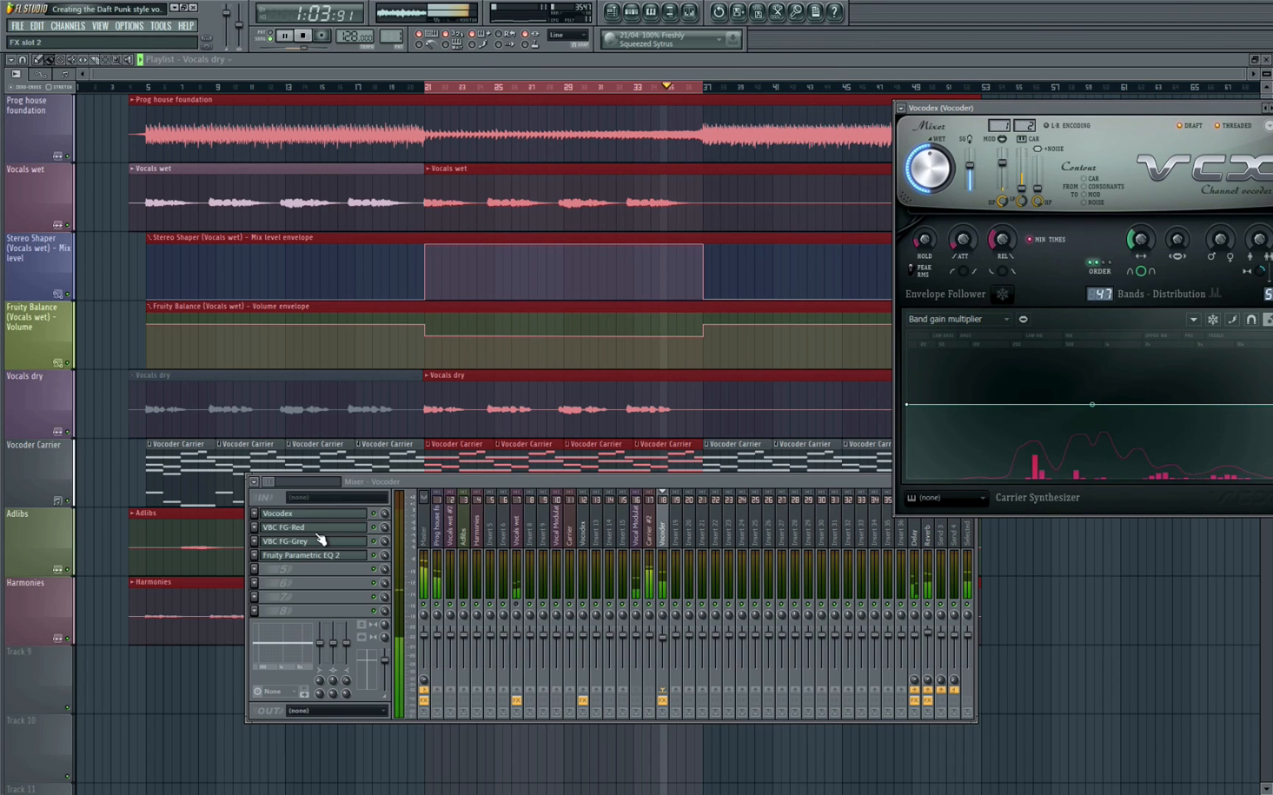
{"action": "left_click", "coordinate": [654, 98]}
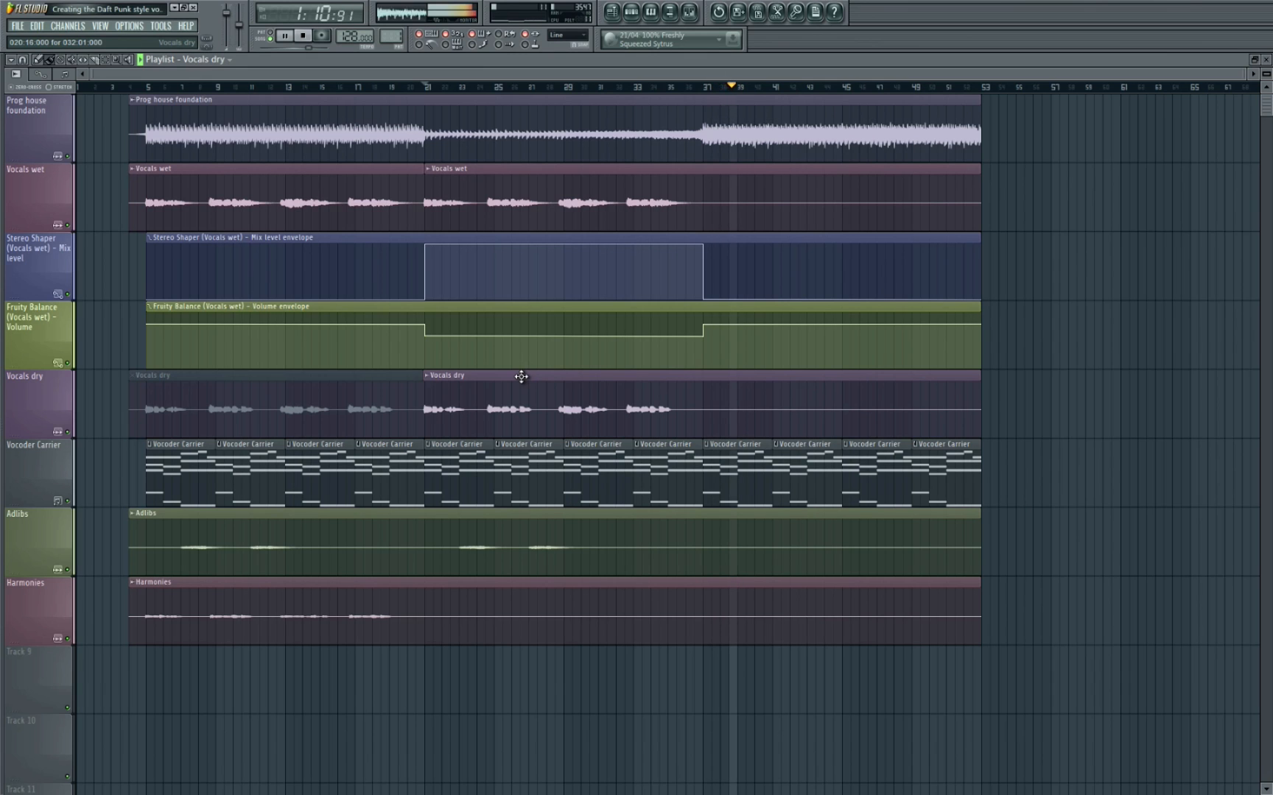
{"action": "key", "text": "space"}
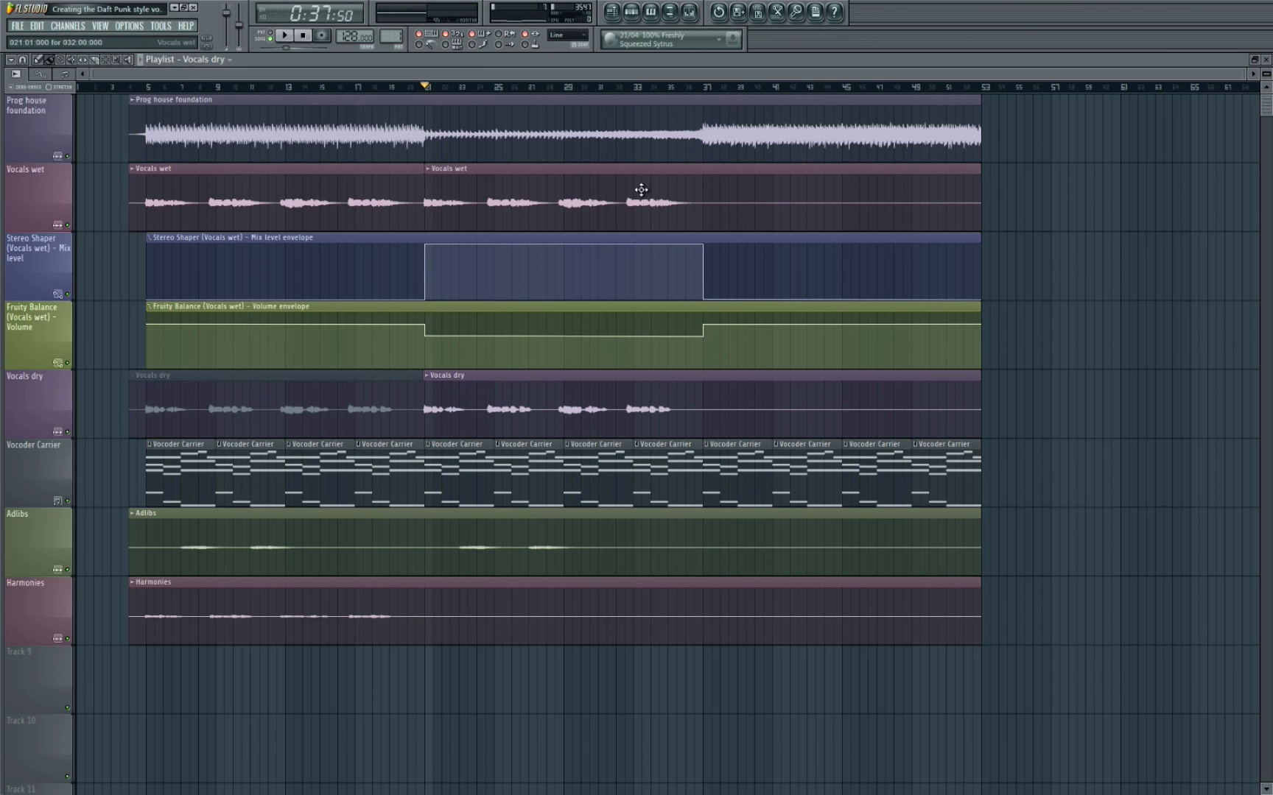
Step: Audition the full arrangement from bar 17 with the mixer on screen, and stop playback
{"action": "left_click", "coordinate": [697, 16]}
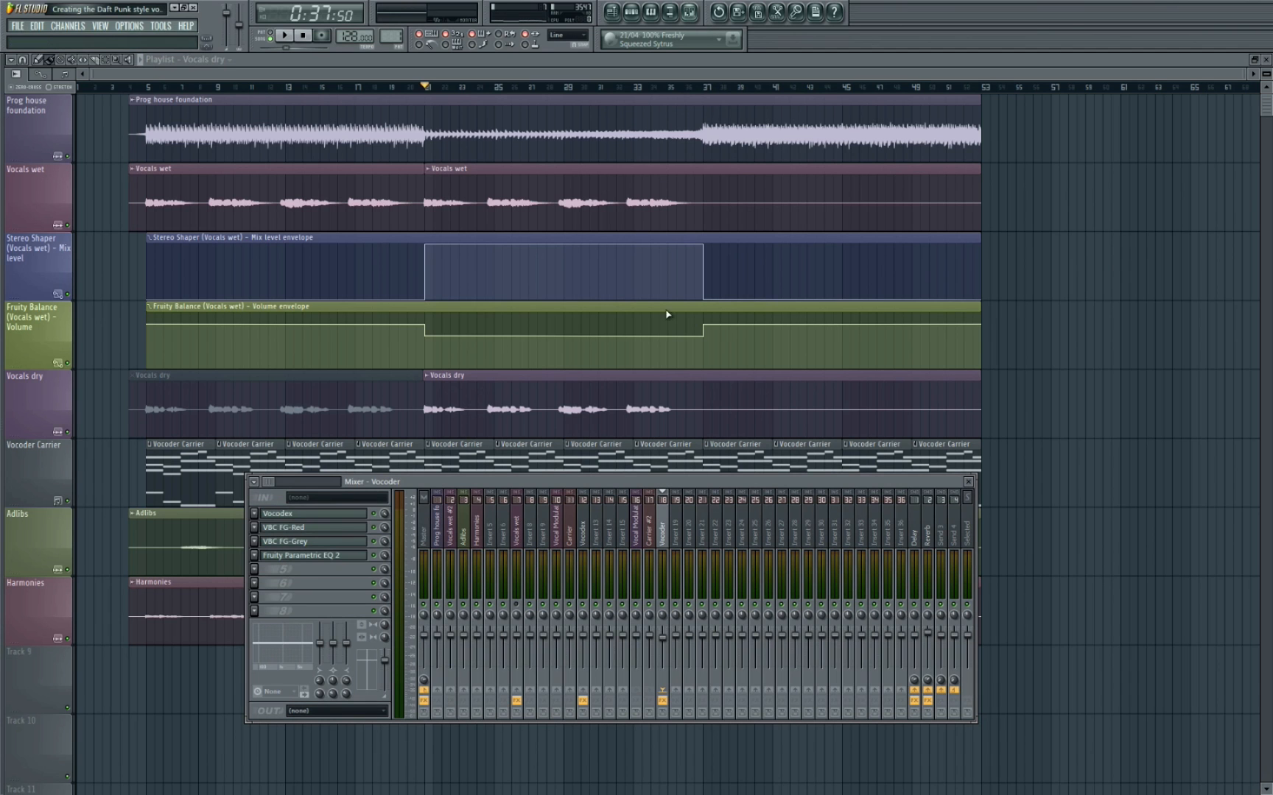
{"action": "left_click_drag", "start_coordinate": [553, 481], "coordinate": [594, 492]}
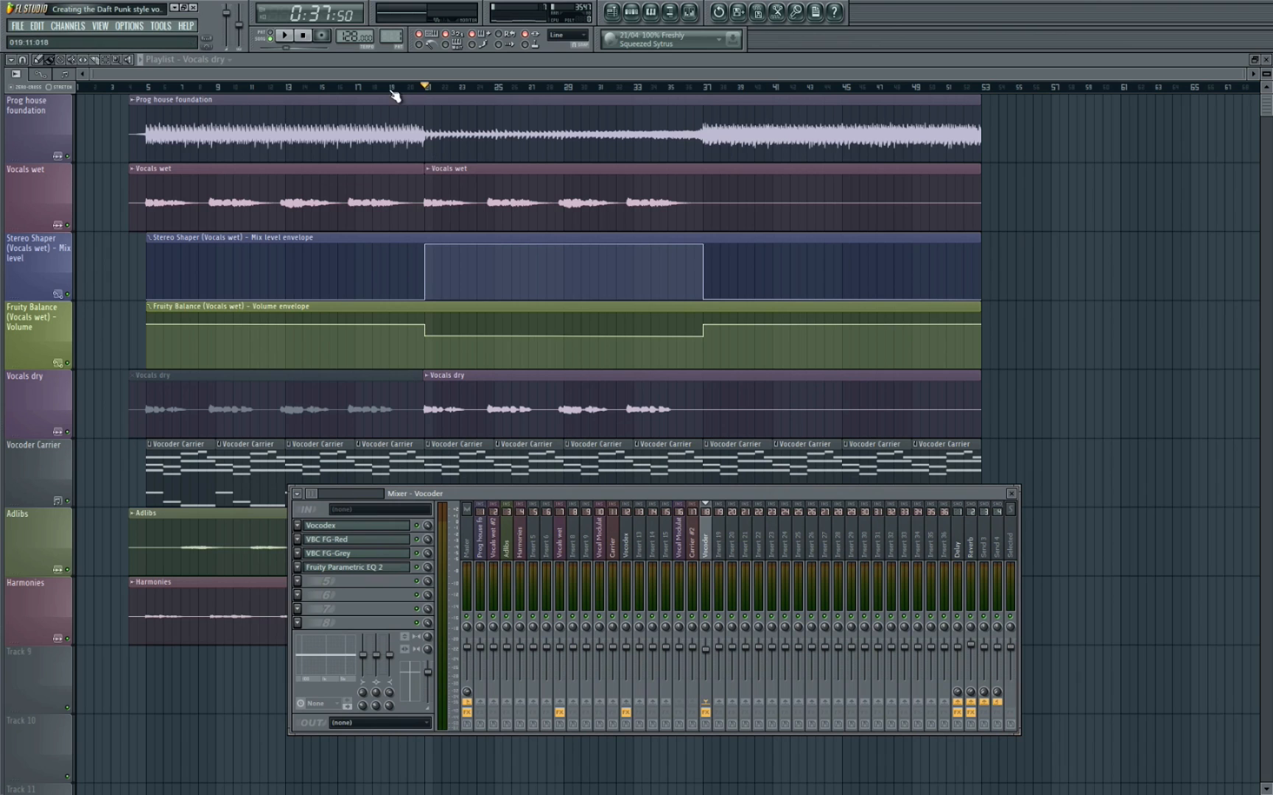
{"action": "left_click", "coordinate": [356, 86]}
{"action": "key", "text": "space"}
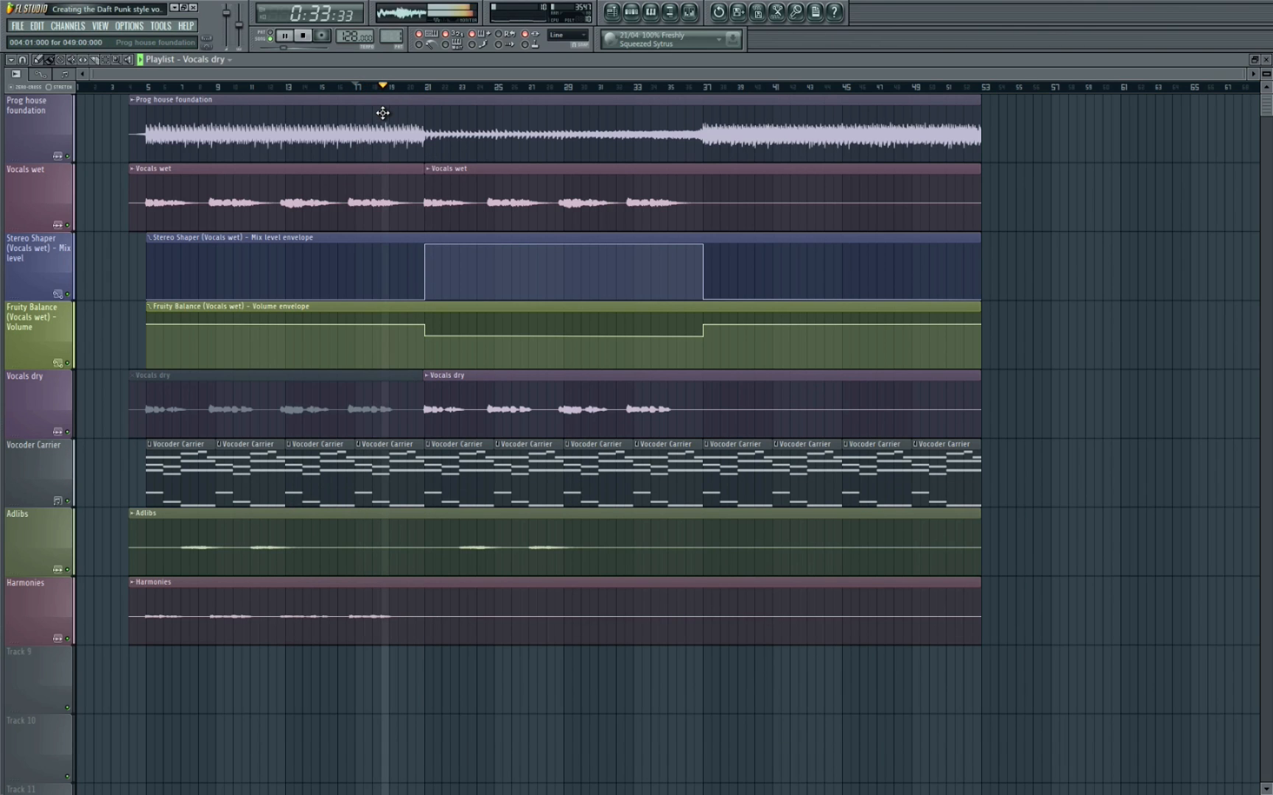
{"action": "left_click", "coordinate": [690, 12]}
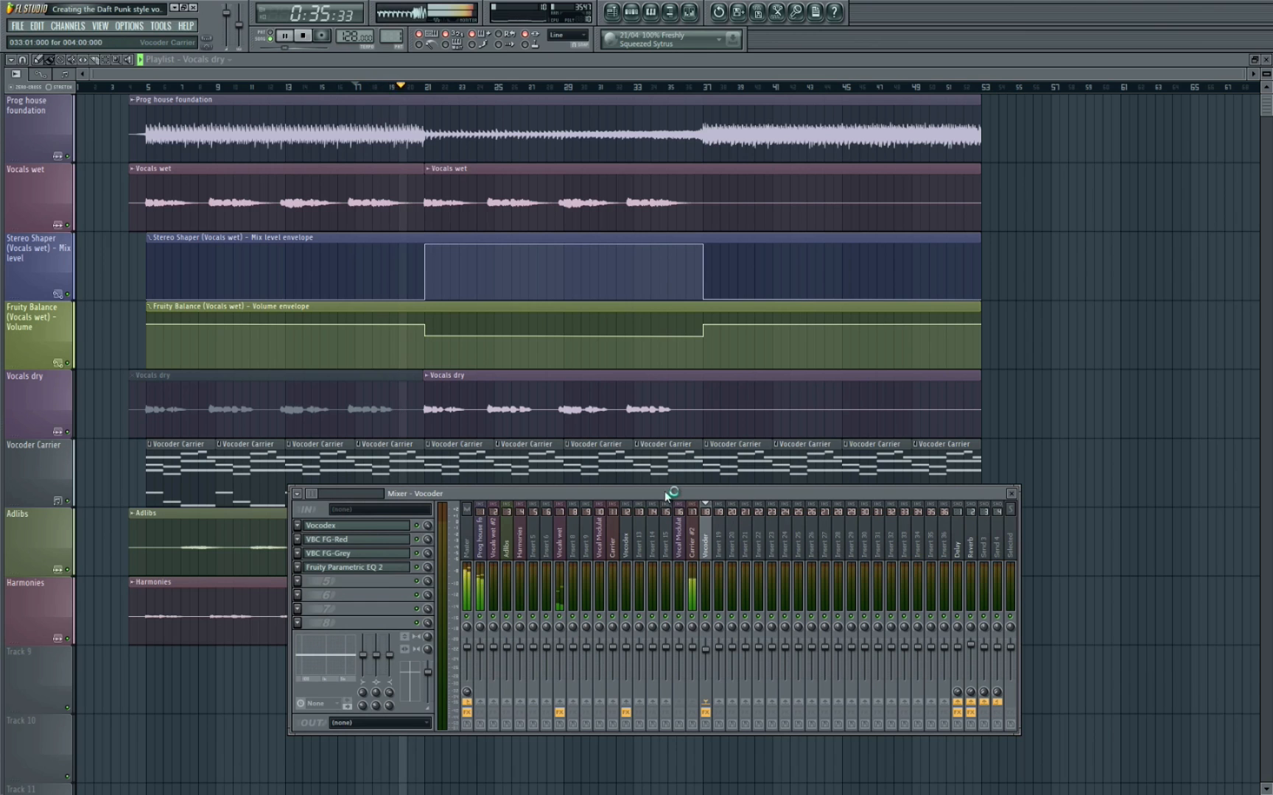
{"action": "left_click_drag", "start_coordinate": [667, 493], "coordinate": [626, 525]}
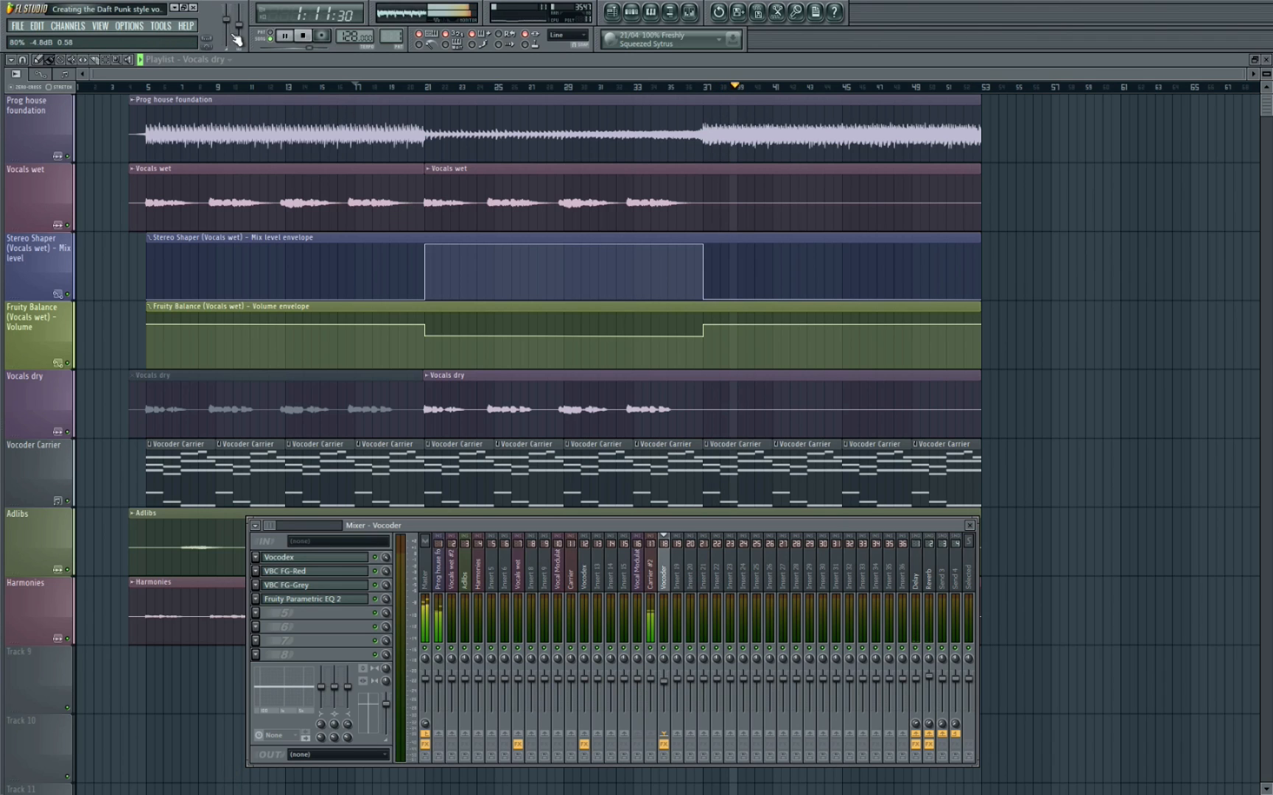
{"action": "key", "text": "space"}
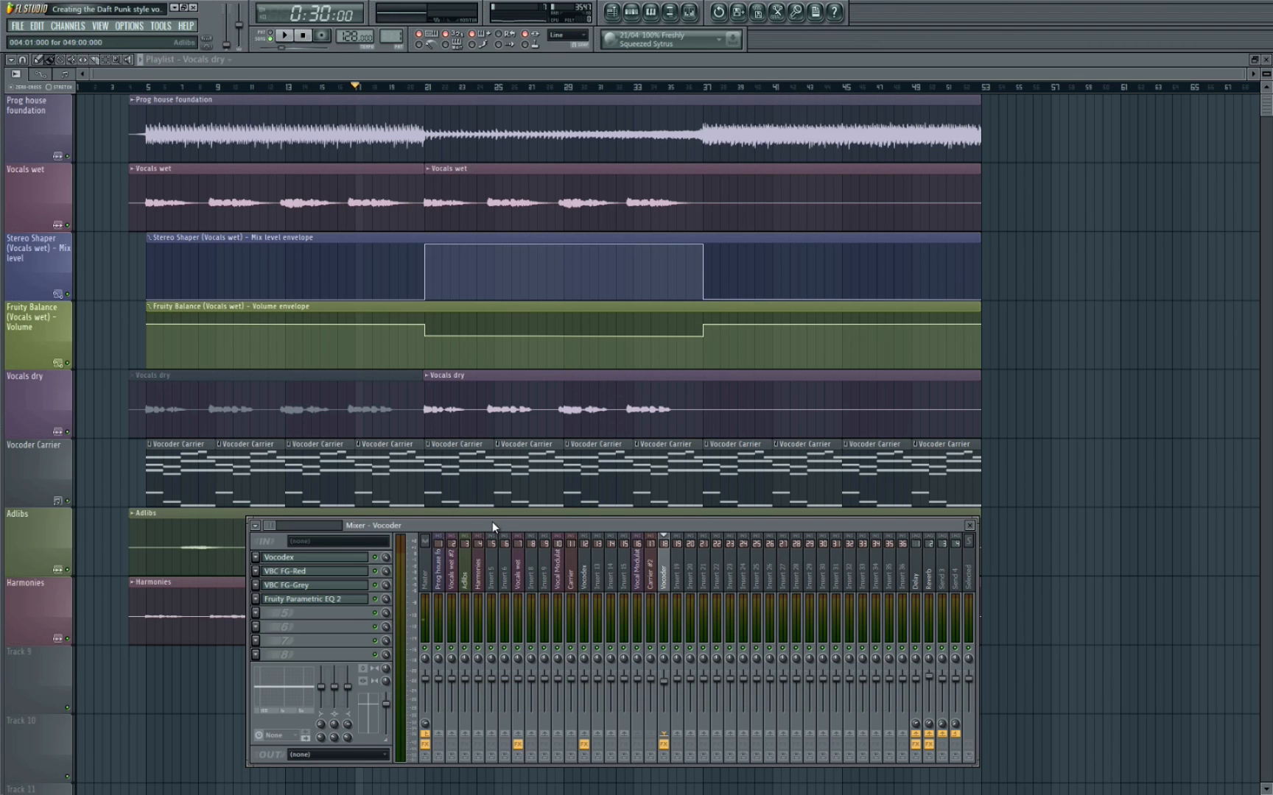
{"action": "left_click_drag", "start_coordinate": [493, 525], "coordinate": [527, 447]}
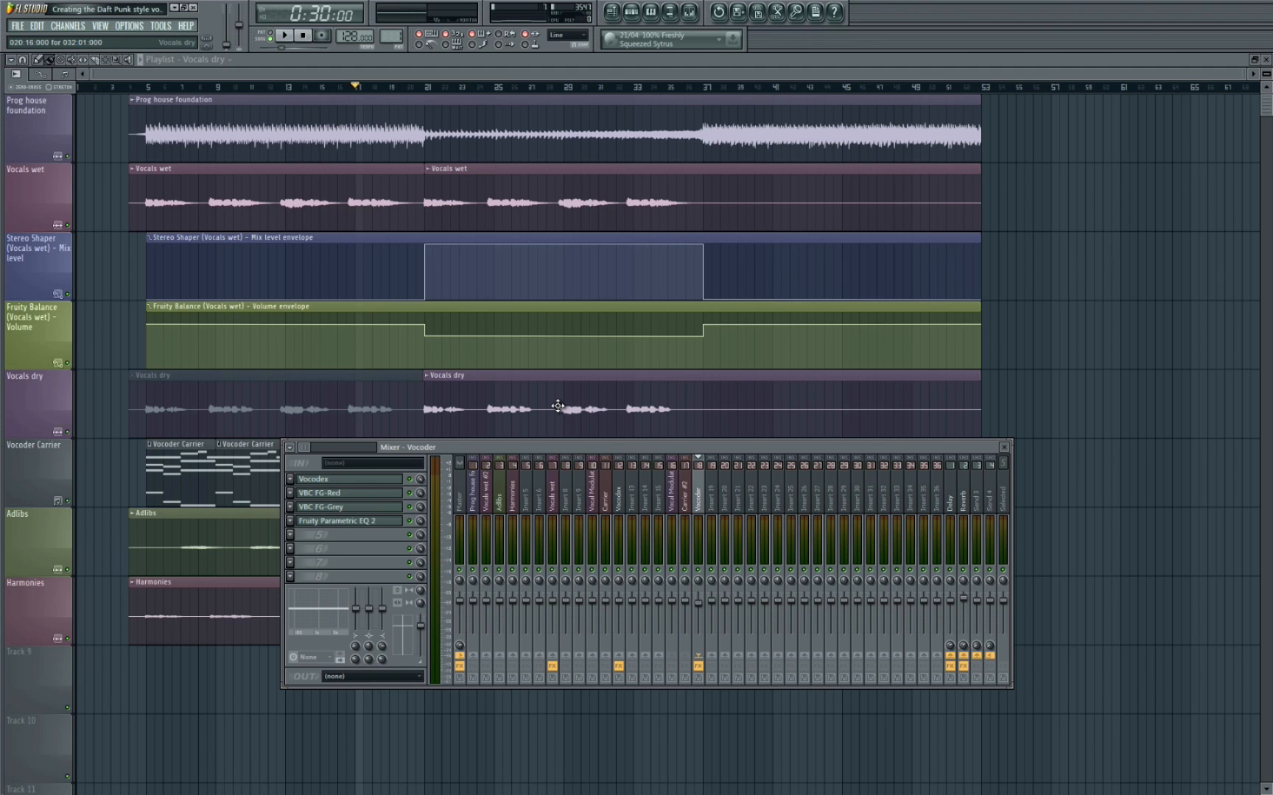
Step: Open the Vocoder Carrier pattern in the piano roll and try short rising C4, C#4 and D4 notes in bar 1
{"action": "double_click", "coordinate": [259, 461]}
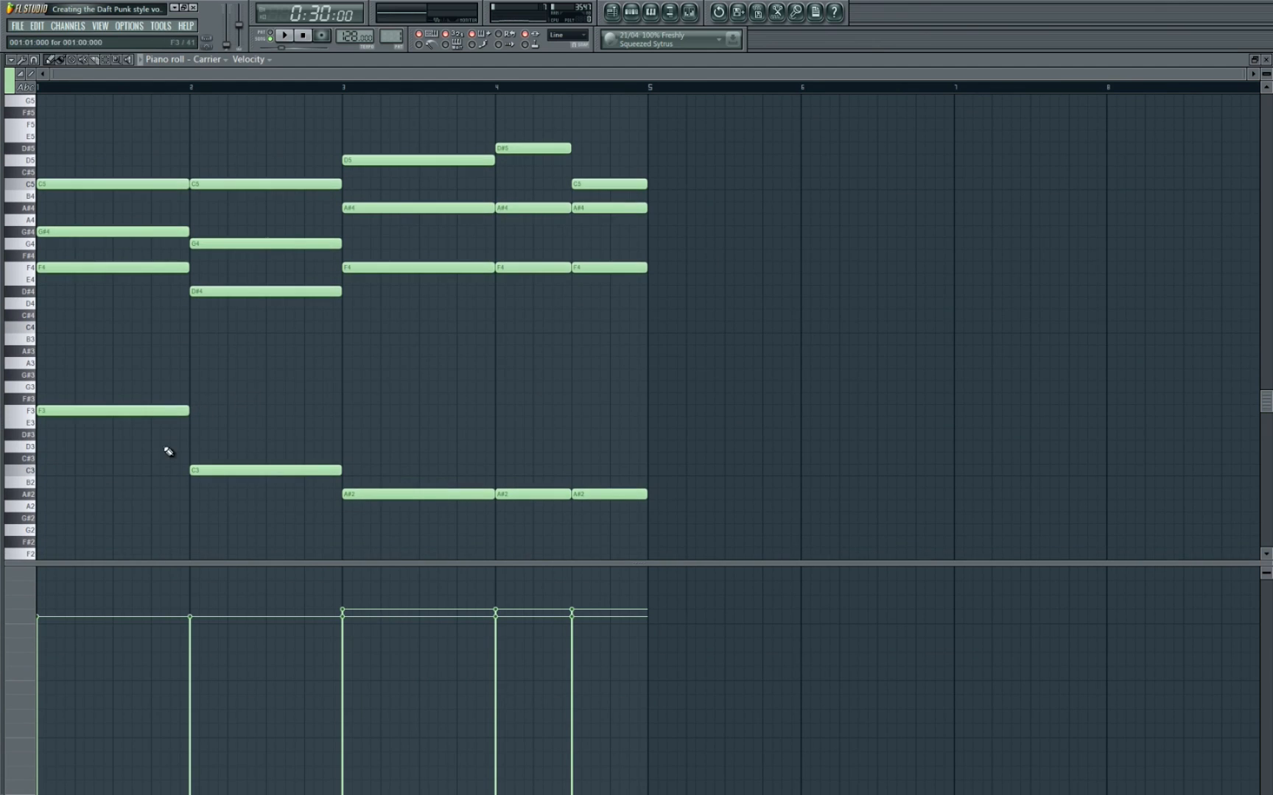
{"action": "left_click_drag", "start_coordinate": [122, 499], "coordinate": [672, 162]}
{"action": "left_click", "coordinate": [131, 338]}
{"action": "left_click", "coordinate": [56, 327]}
{"action": "left_click", "coordinate": [79, 316]}
{"action": "left_click", "coordinate": [116, 308]}
Step: Delete the three short trial notes from the carrier pattern and return to the playlist
{"action": "left_click_drag", "start_coordinate": [138, 286], "coordinate": [60, 342]}
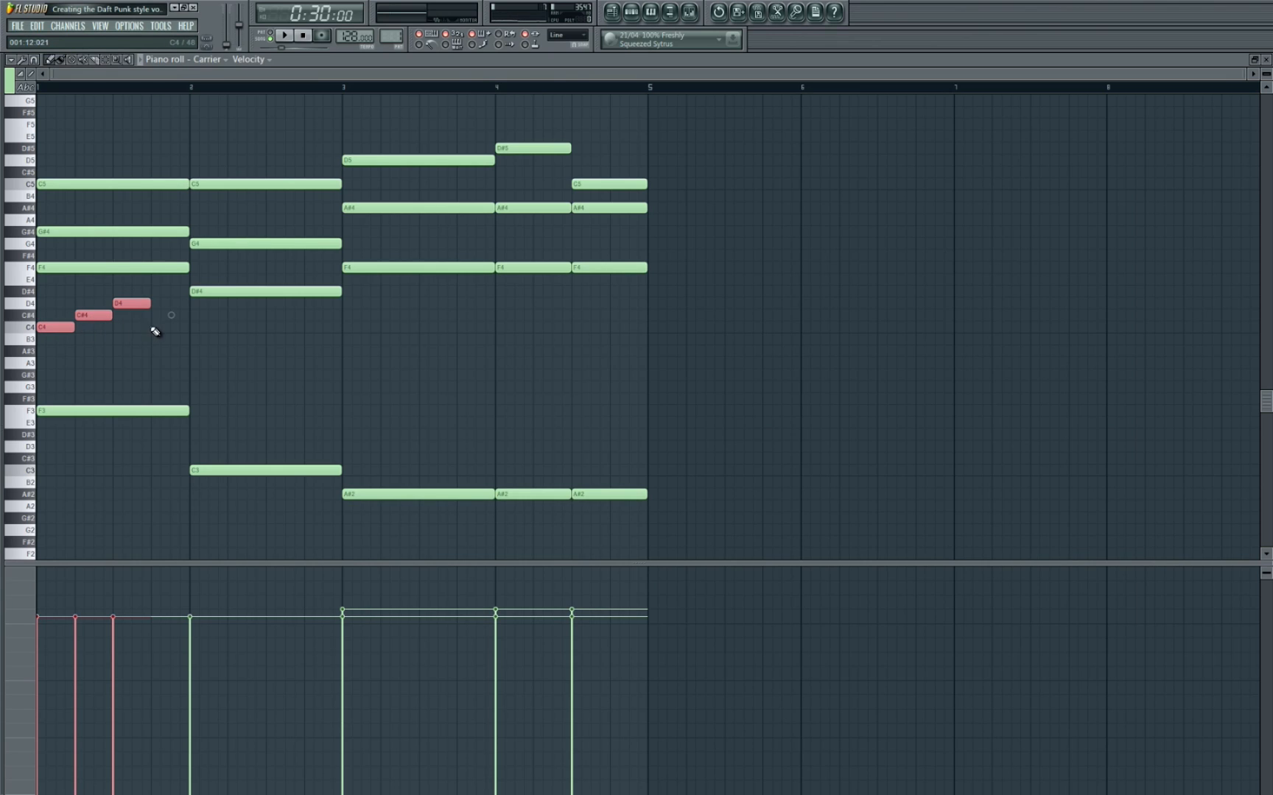
{"action": "left_click_drag", "start_coordinate": [160, 285], "coordinate": [64, 349]}
{"action": "key", "text": "Delete"}
{"action": "key", "text": "Escape"}
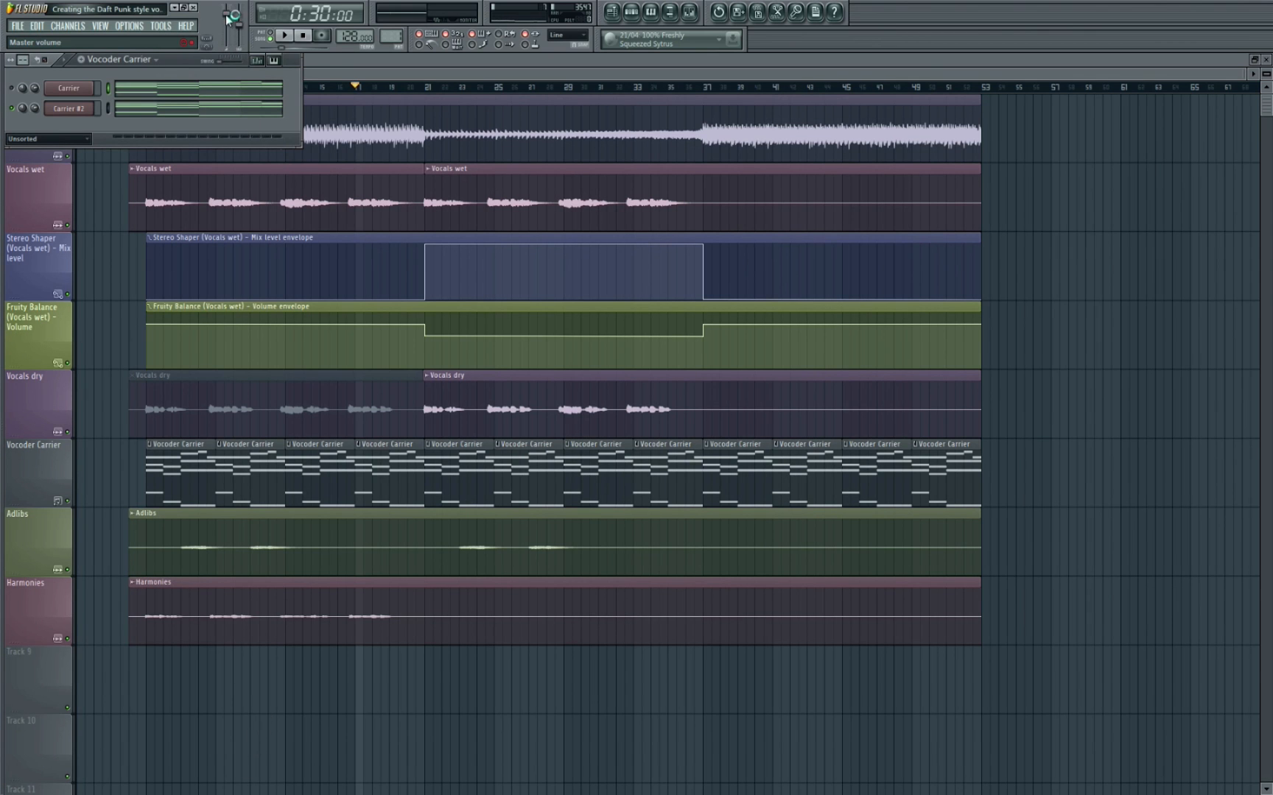
{"action": "key", "text": "F6"}
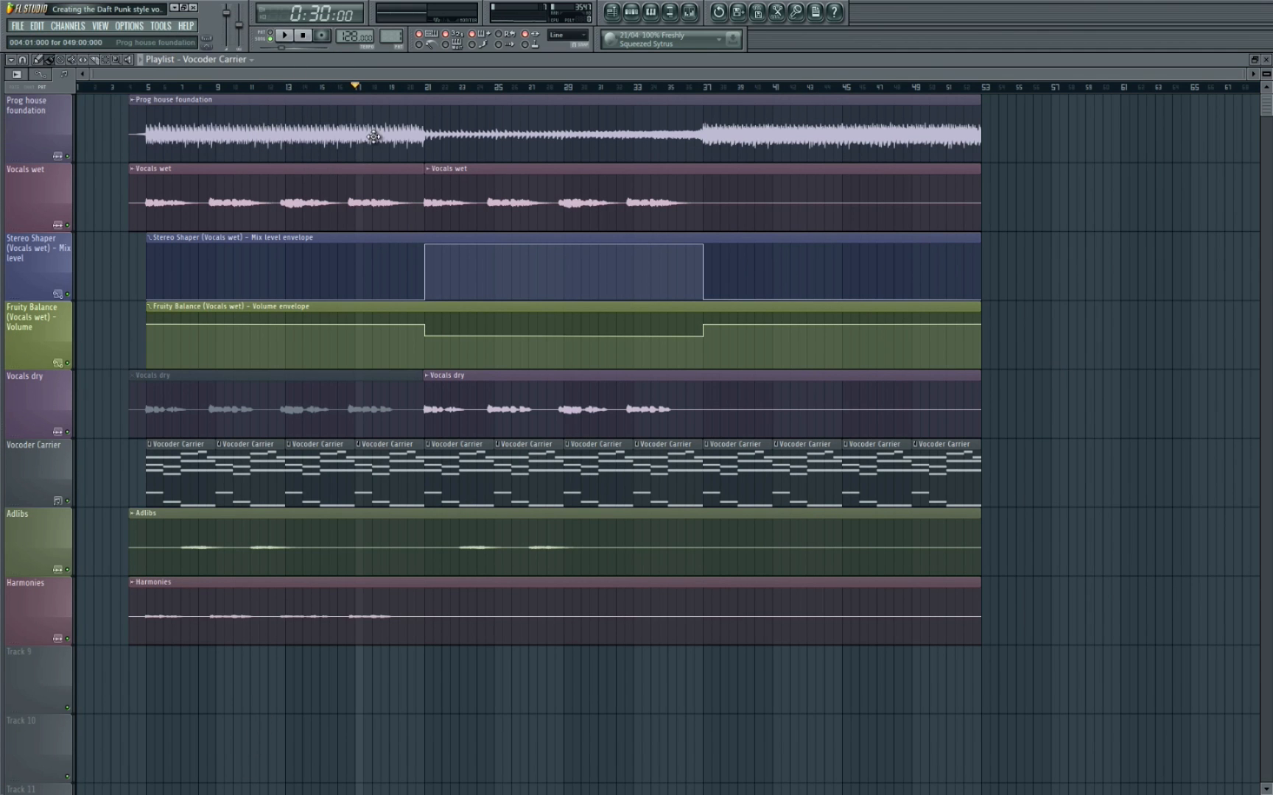